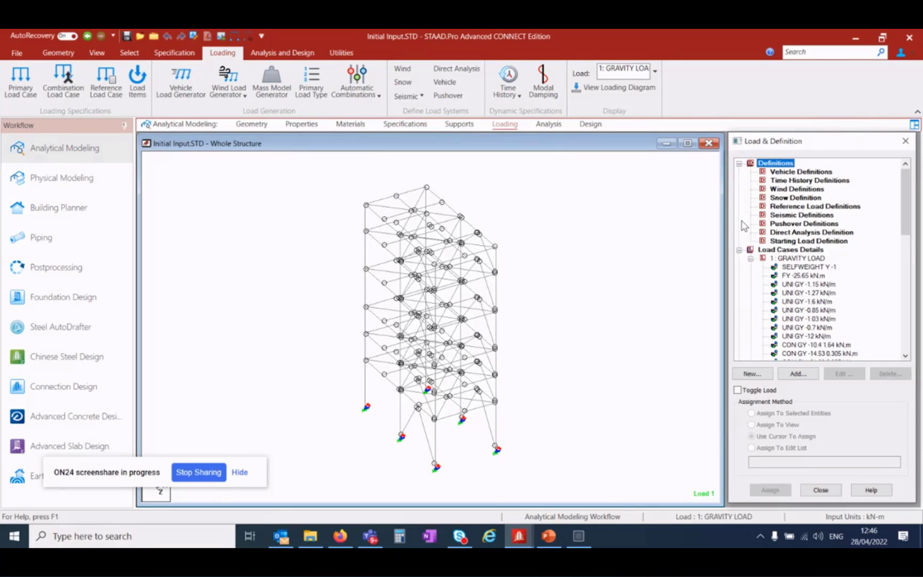
# Start a new pushover definition with Moment Frame as the frame type and the geometric non-linearity effect included
pyautogui.click(787, 225)
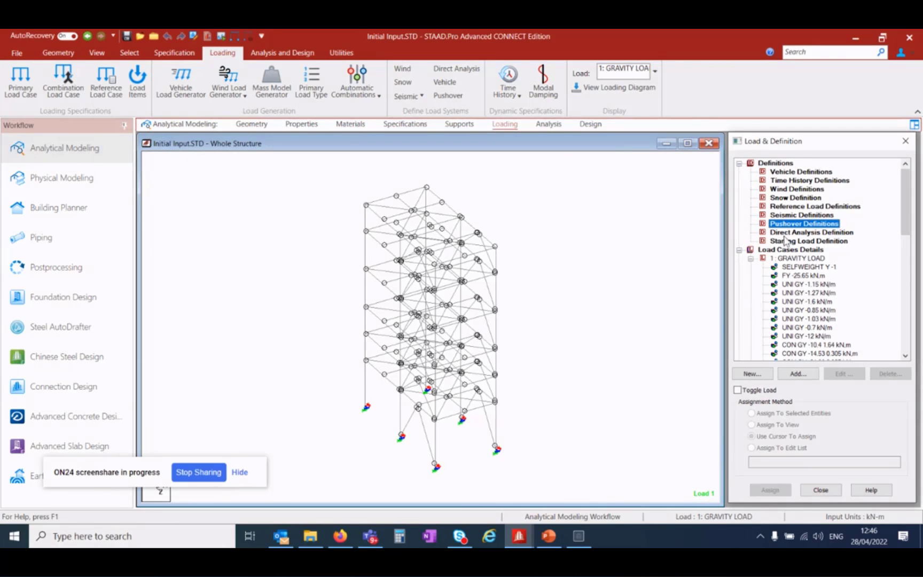
pyautogui.click(798, 374)
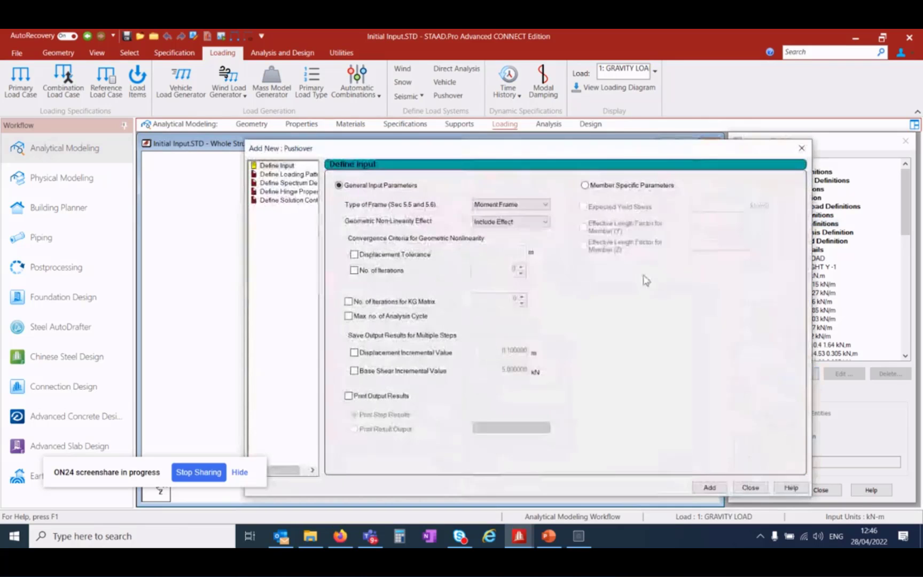
pyautogui.moveTo(588, 150); pyautogui.dragTo(607, 108)
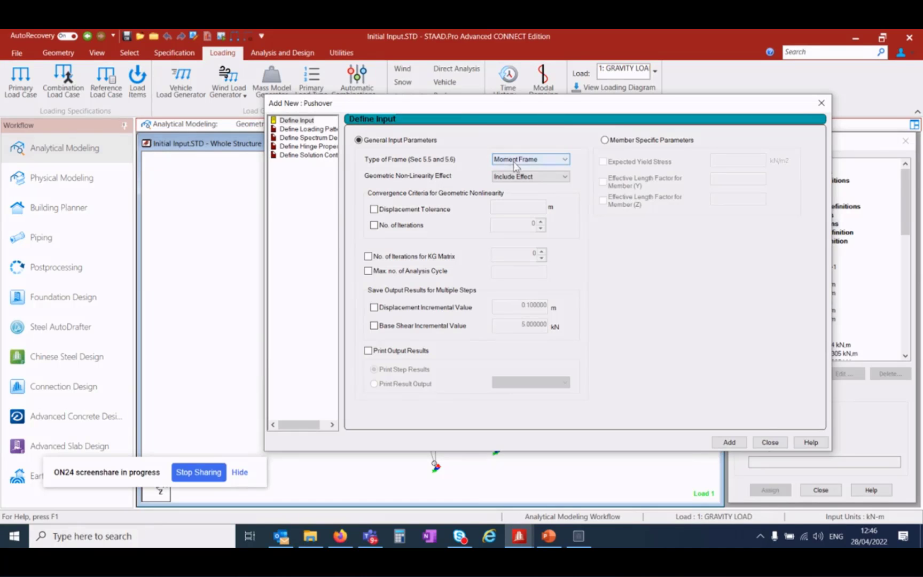
pyautogui.click(563, 160)
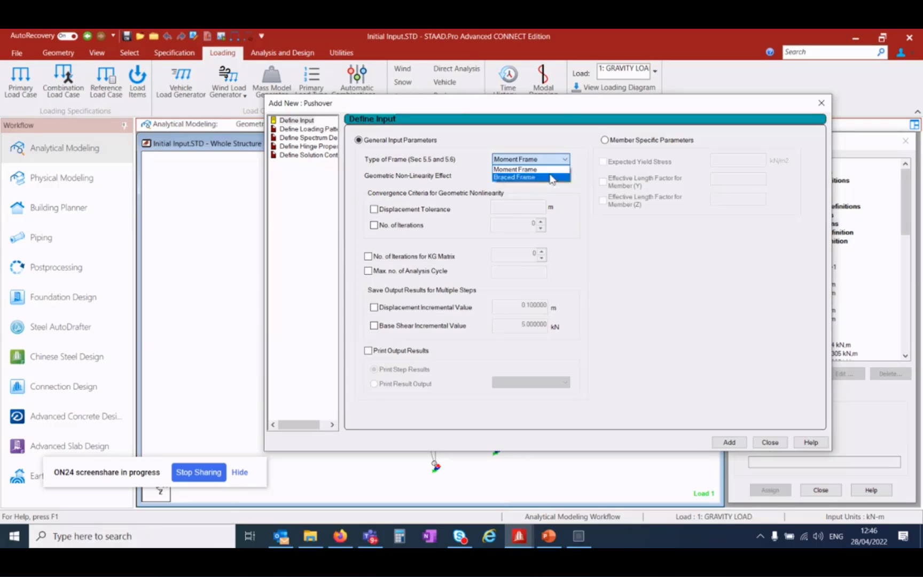
pyautogui.click(577, 160)
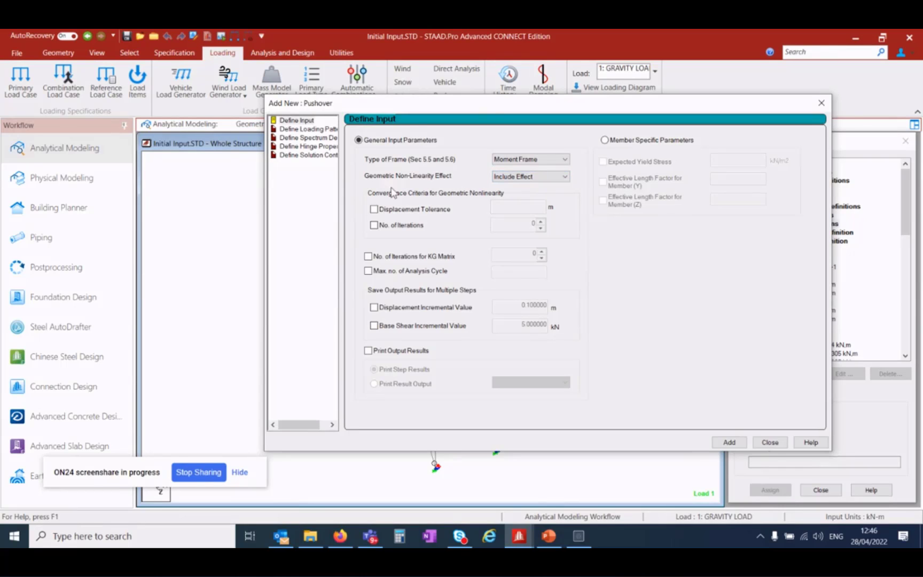
pyautogui.click(513, 178)
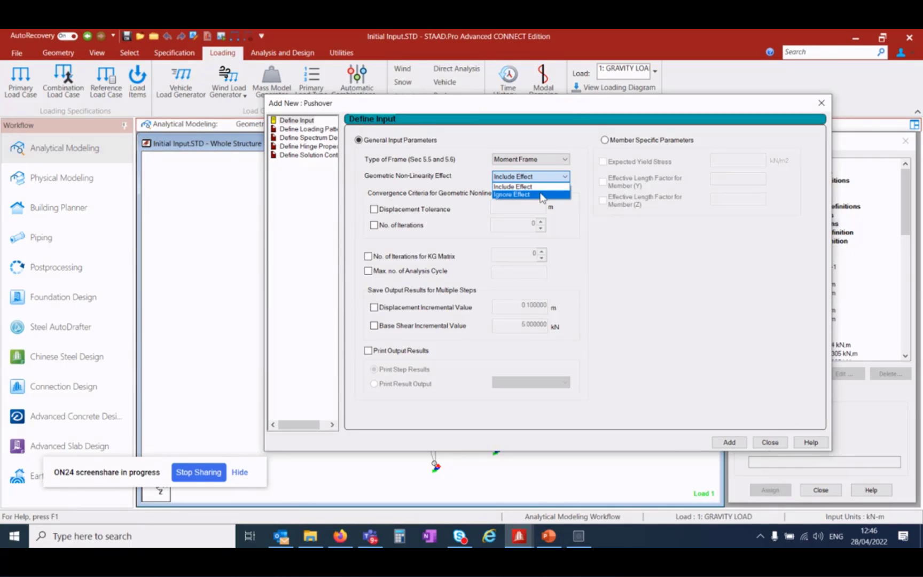
pyautogui.click(581, 187)
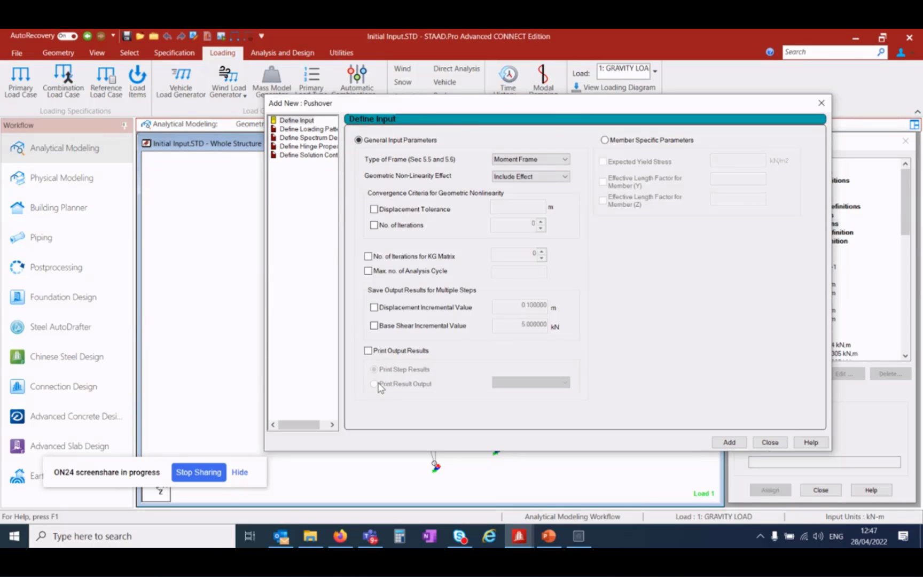
pyautogui.click(377, 353)
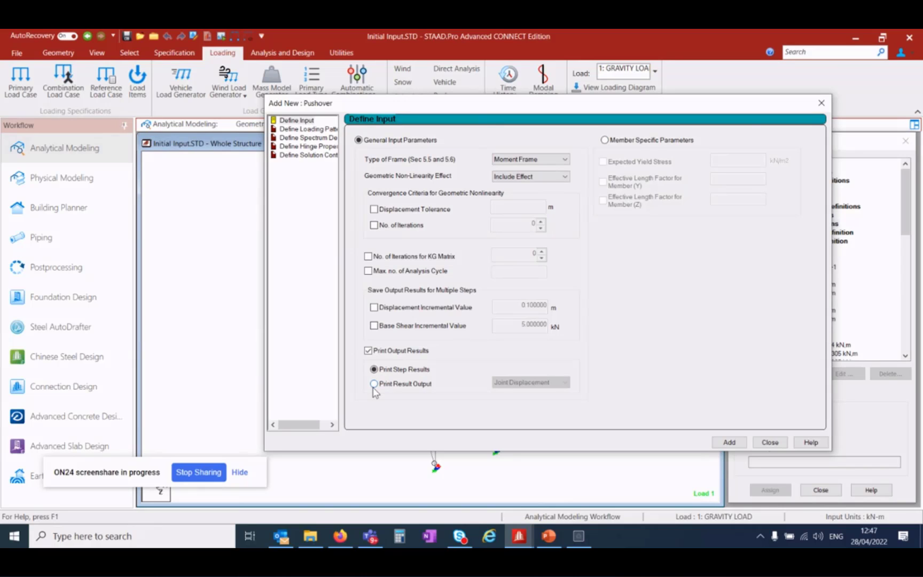
pyautogui.click(374, 385)
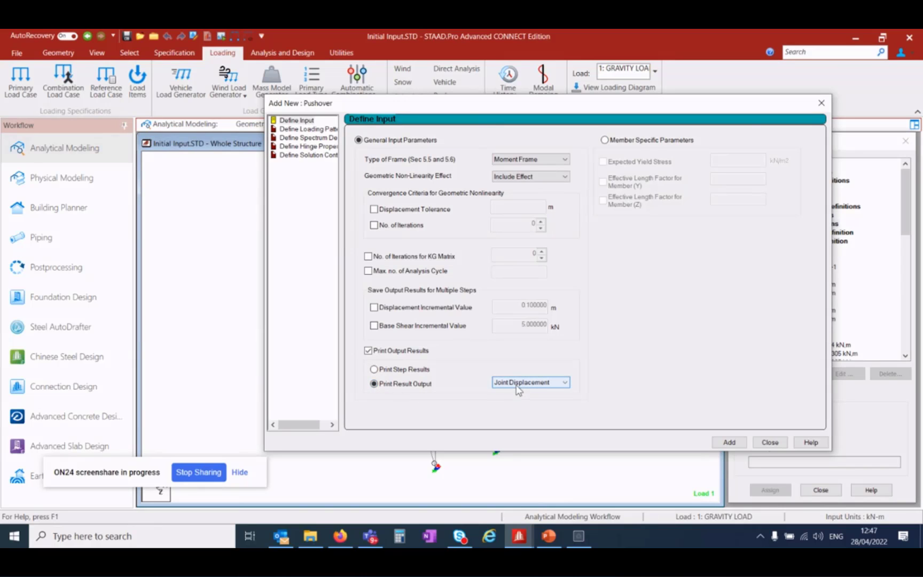
pyautogui.click(516, 385)
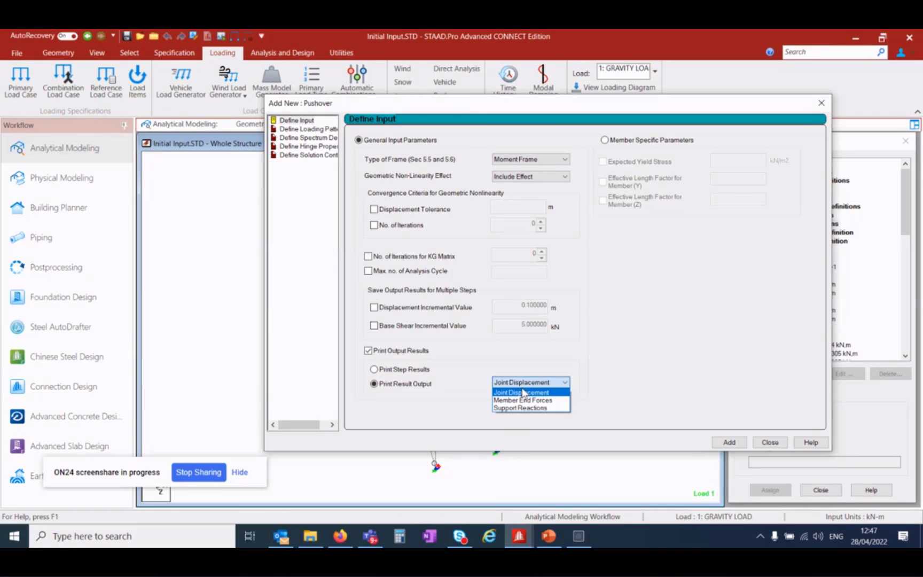
pyautogui.click(369, 356)
pyautogui.click(368, 352)
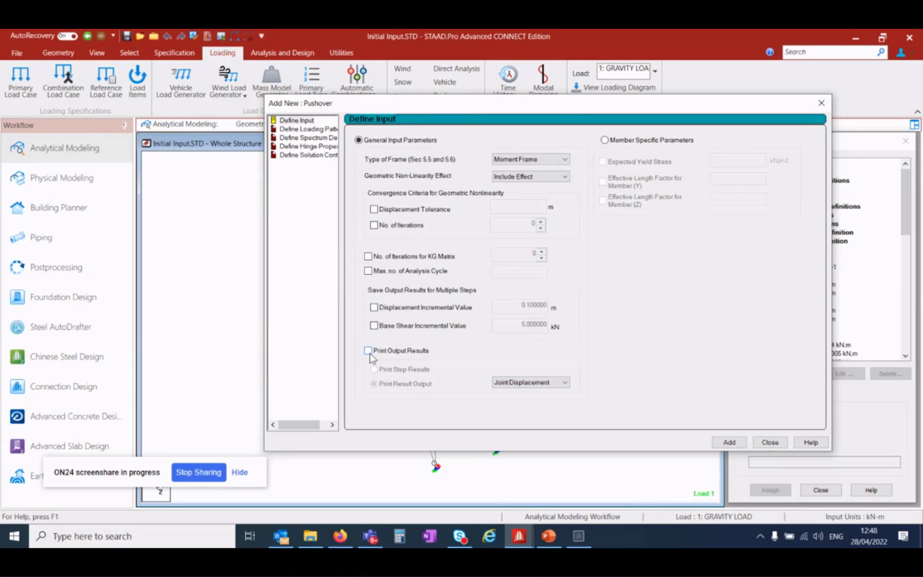
# Enable the expected yield stress as a member-specific parameter and set it to 275000 kN/m2
pyautogui.click(604, 140)
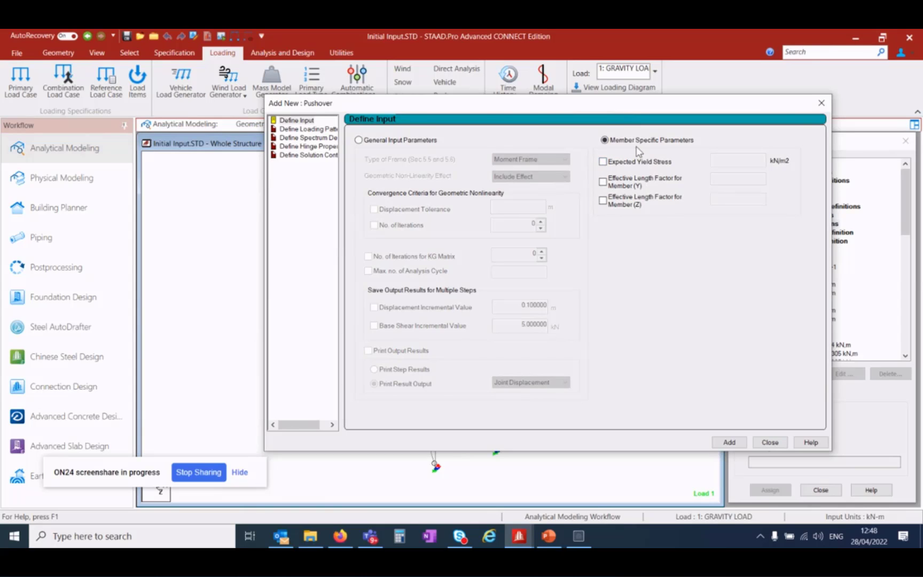
pyautogui.click(603, 162)
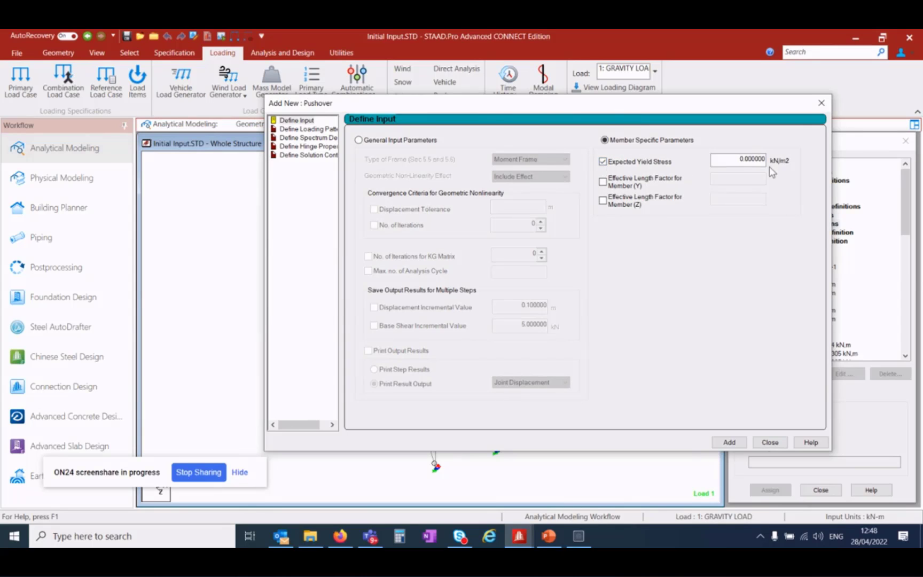
pyautogui.doubleClick(741, 160)
pyautogui.write('27500')
pyautogui.moveTo(646, 106); pyautogui.dragTo(569, 104)
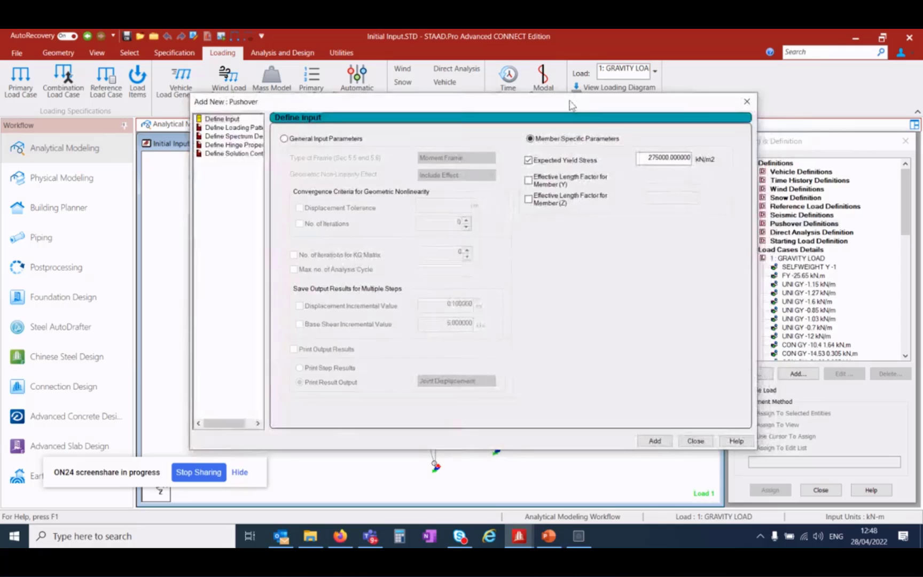
# Set the pushover loading pattern to User Defined with 25 push load steps
pyautogui.click(234, 127)
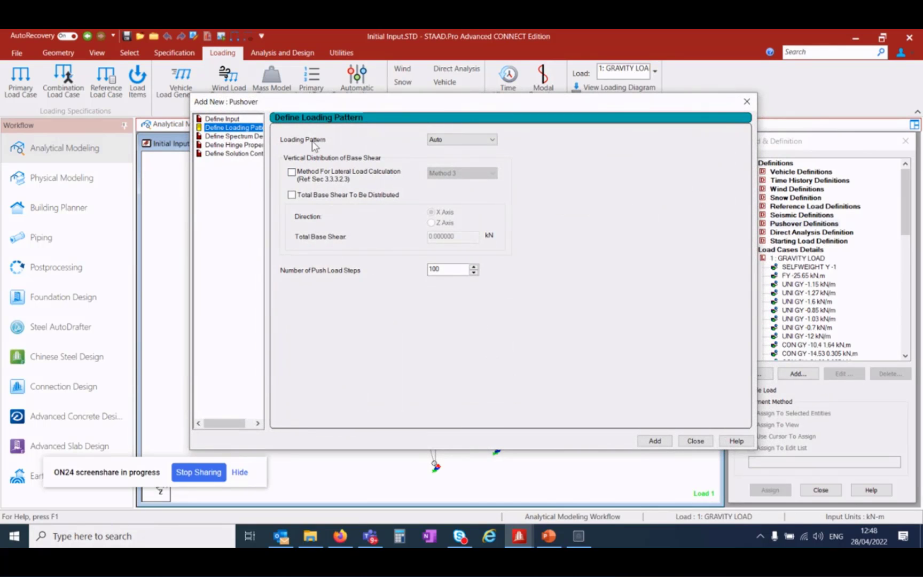
pyautogui.click(475, 140)
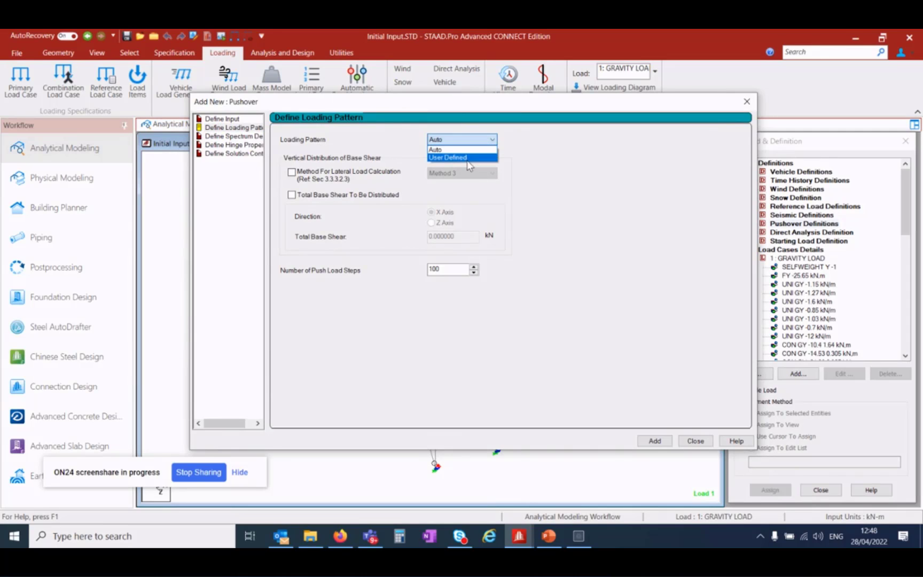
pyautogui.click(461, 158)
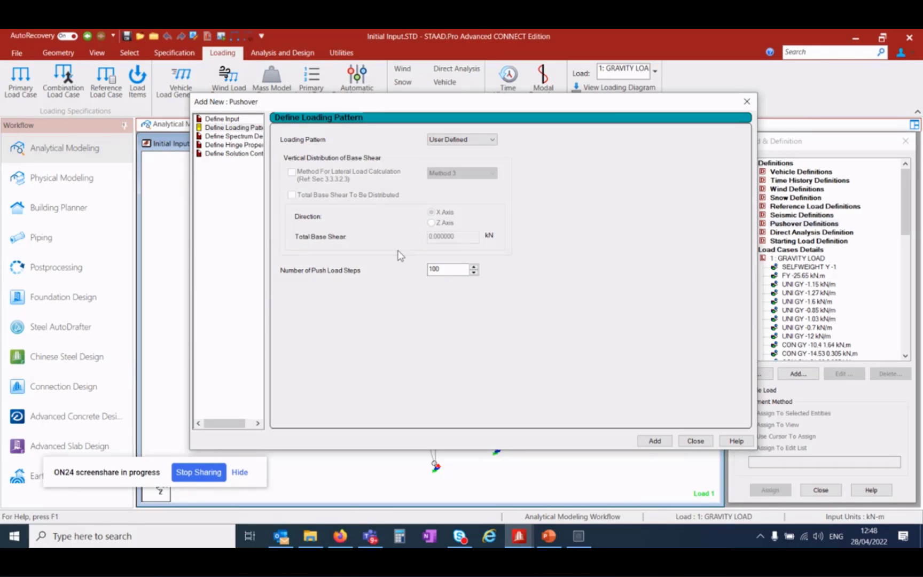
pyautogui.doubleClick(447, 269)
pyautogui.write('25')
# Set the mapped spectral acceleration to 1 at both the short and one-second periods, and add the spectrum details
pyautogui.click(239, 137)
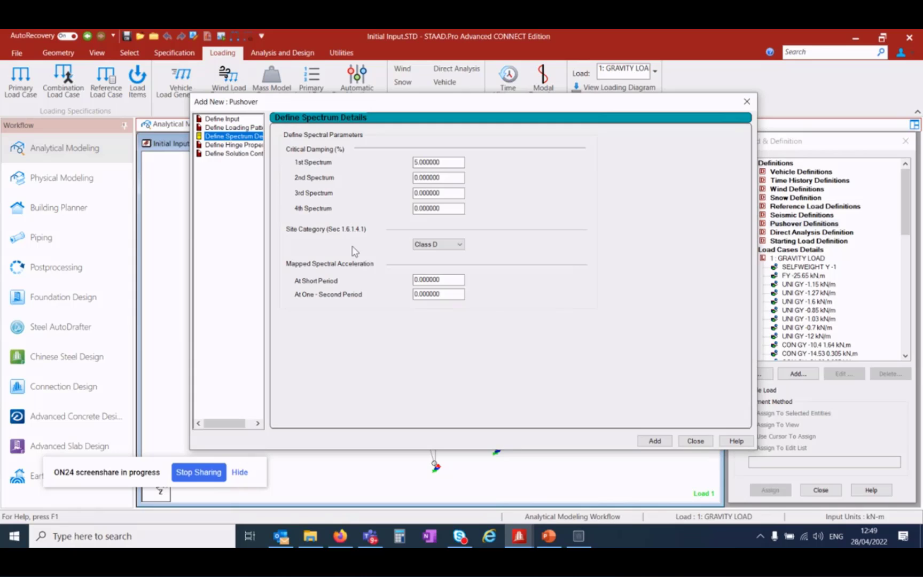
pyautogui.doubleClick(415, 280)
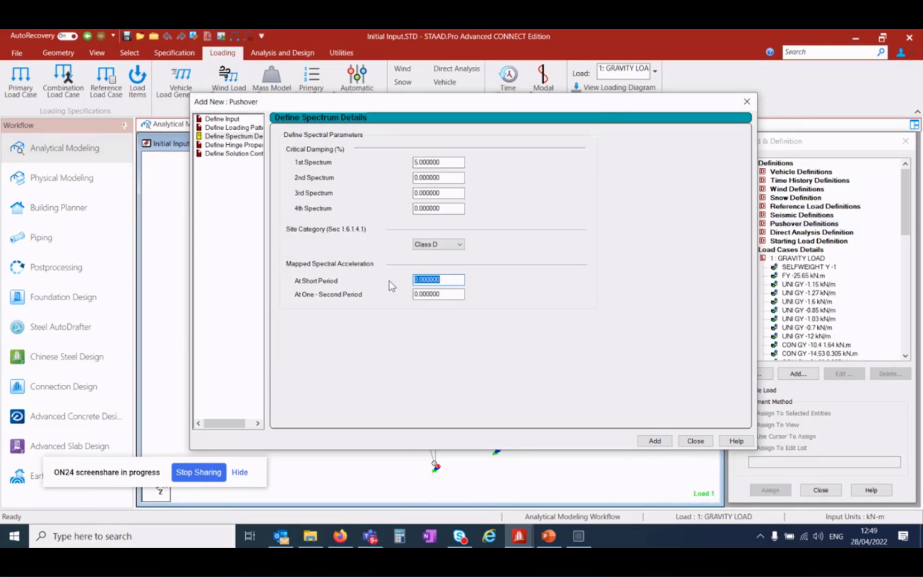
pyautogui.write('1')
pyautogui.doubleClick(453, 296)
pyautogui.write('1')
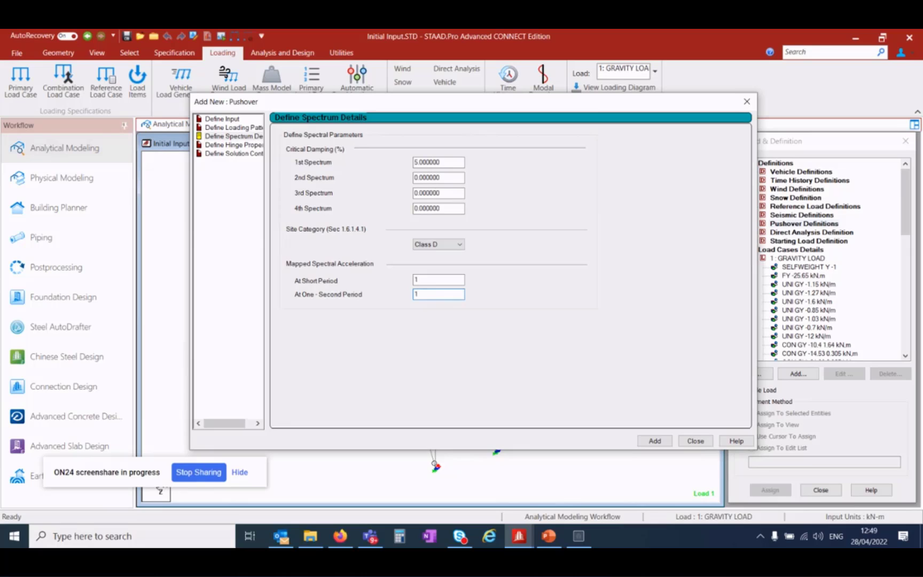
pyautogui.click(653, 441)
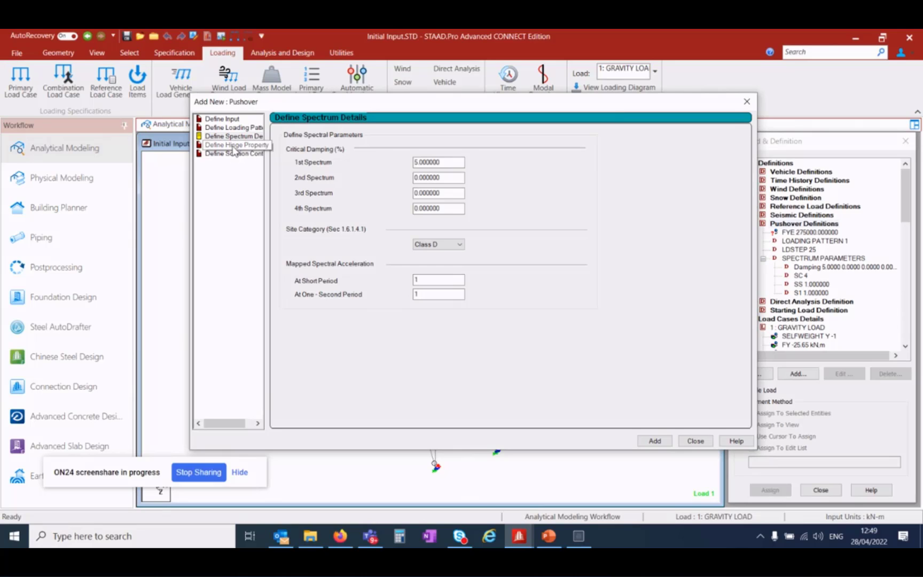
# Add a hinge property of type FEMA to the pushover definition
pyautogui.click(233, 146)
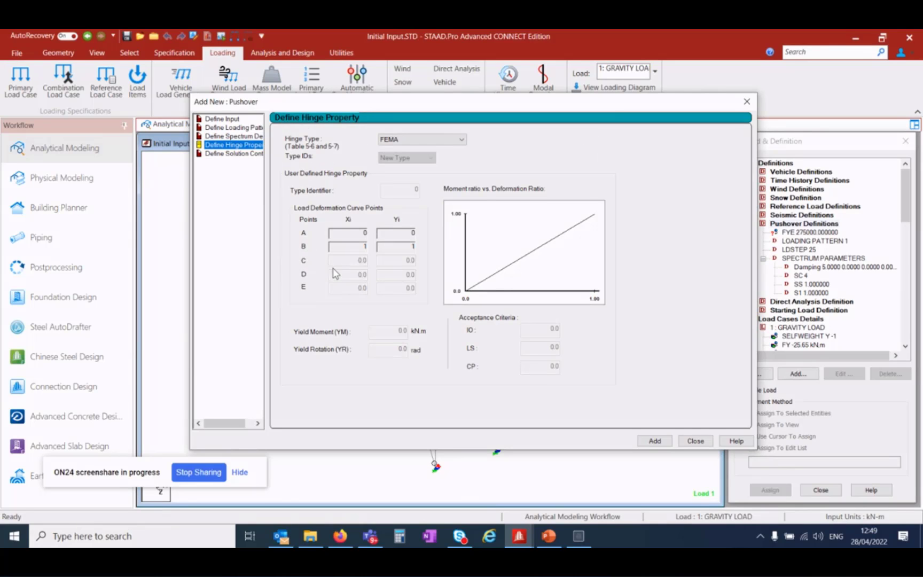
pyautogui.click(461, 141)
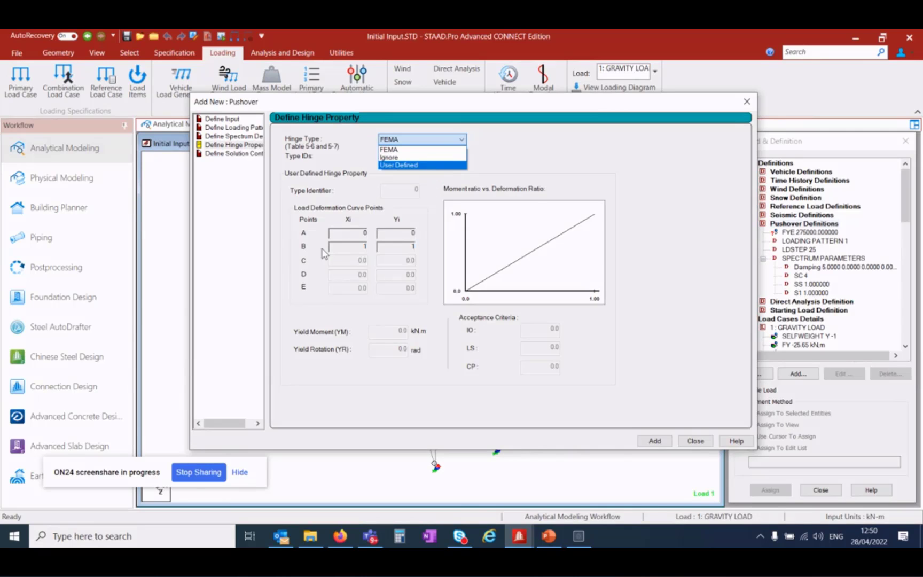
pyautogui.click(448, 150)
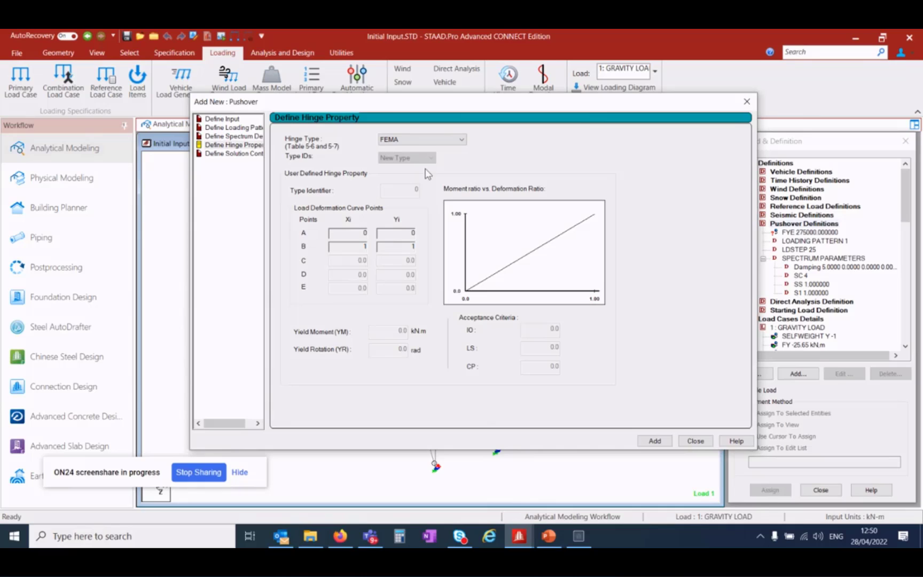
pyautogui.click(667, 444)
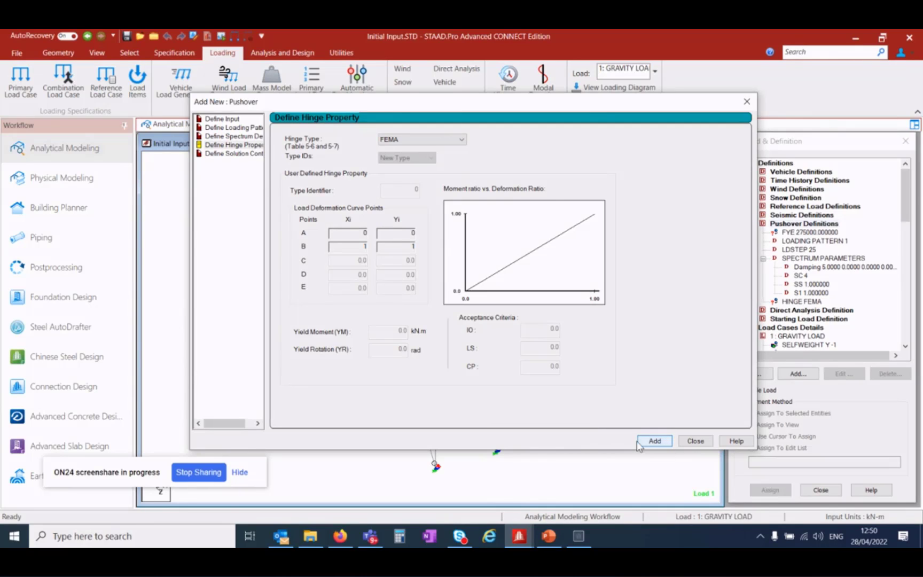
# Add a solution control pushing joint 706 to a 0.5 m displacement along the X axis, and close the pushover definition
pyautogui.click(237, 154)
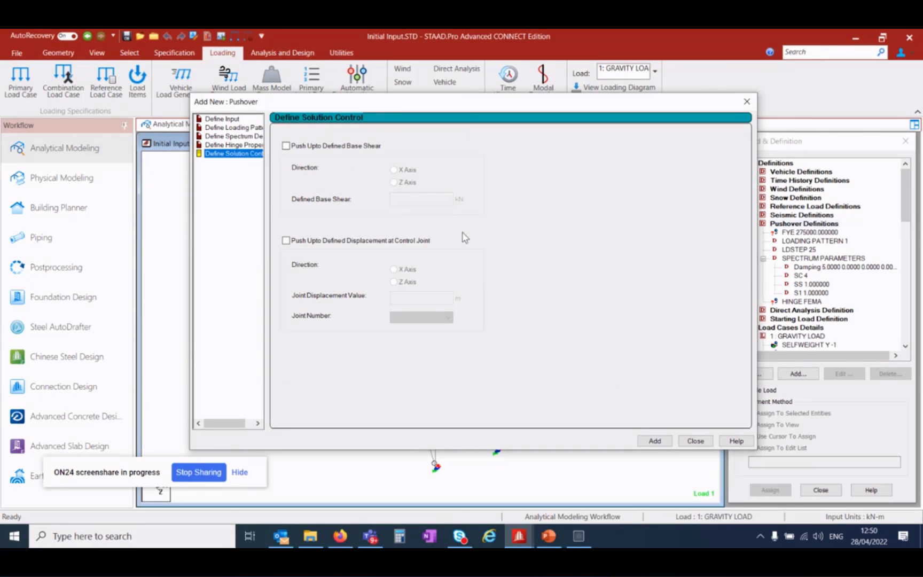
pyautogui.click(286, 241)
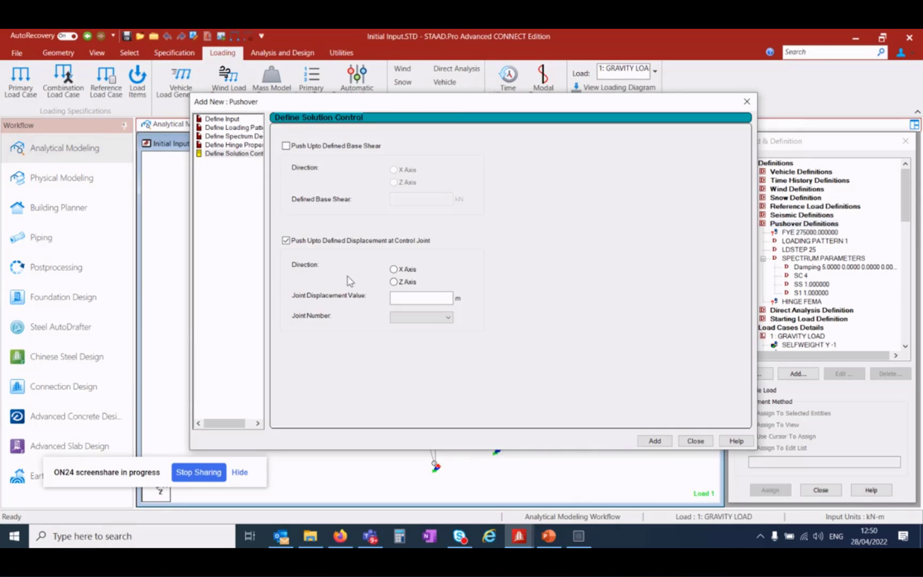
pyautogui.click(395, 270)
pyautogui.click(409, 299)
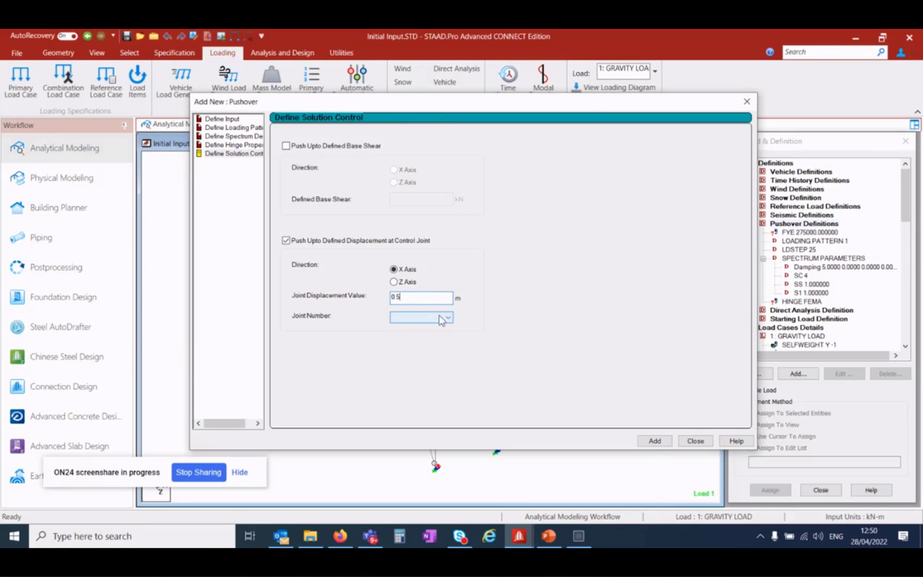
pyautogui.click(441, 319)
pyautogui.moveTo(450, 154); pyautogui.dragTo(450, 299)
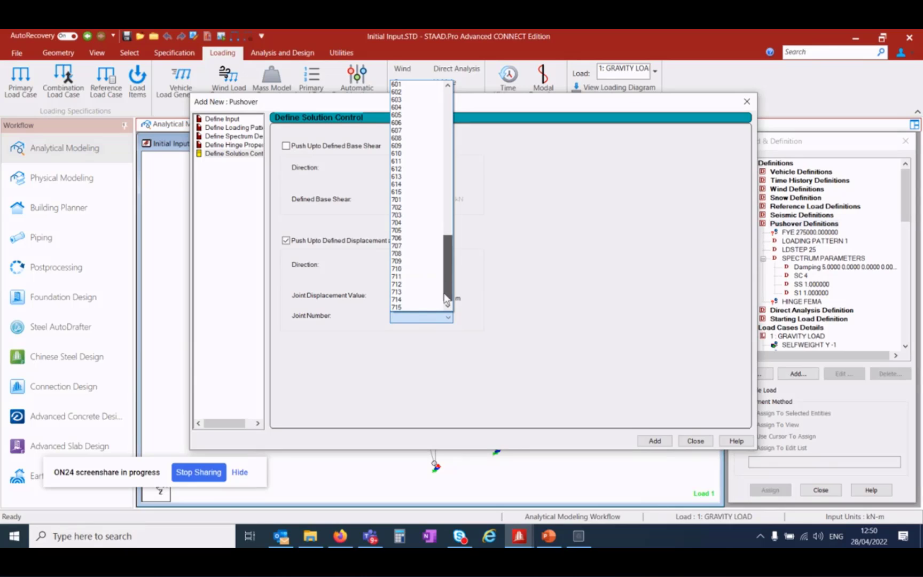
pyautogui.click(417, 241)
pyautogui.click(663, 442)
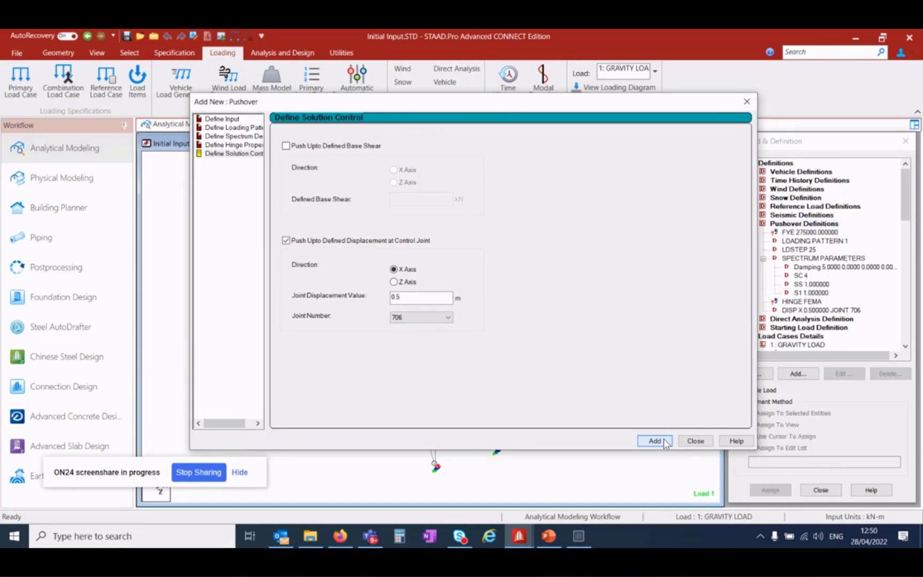
pyautogui.moveTo(677, 107); pyautogui.dragTo(292, 189)
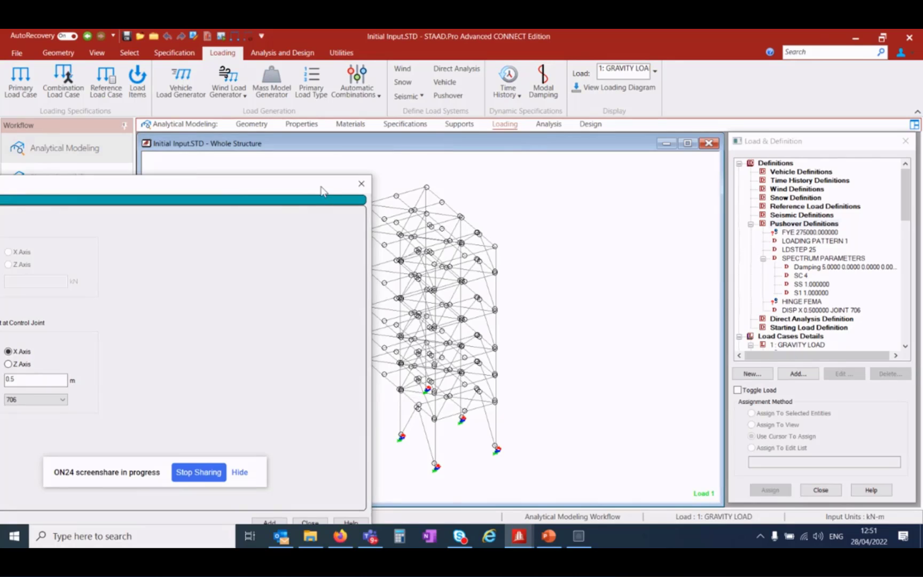
pyautogui.moveTo(321, 190); pyautogui.dragTo(694, 100)
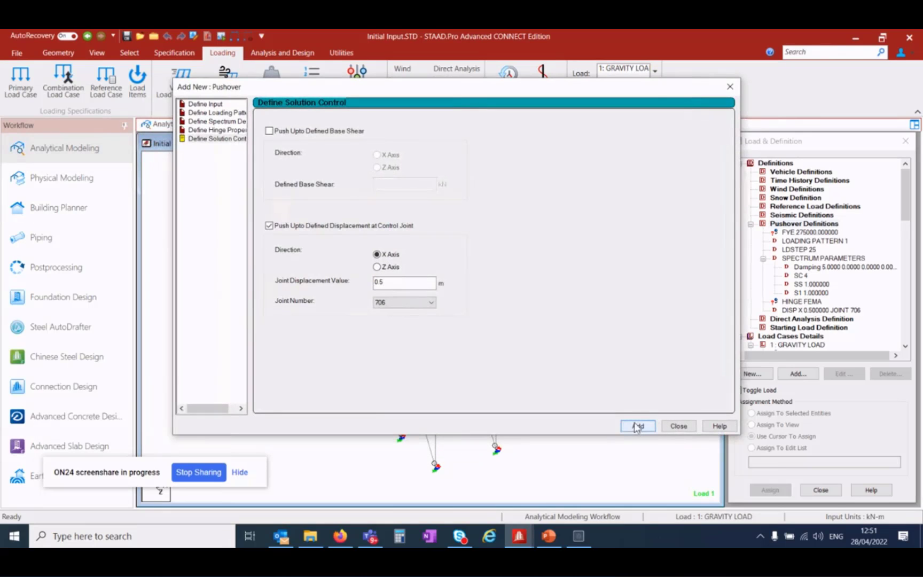
pyautogui.click(679, 426)
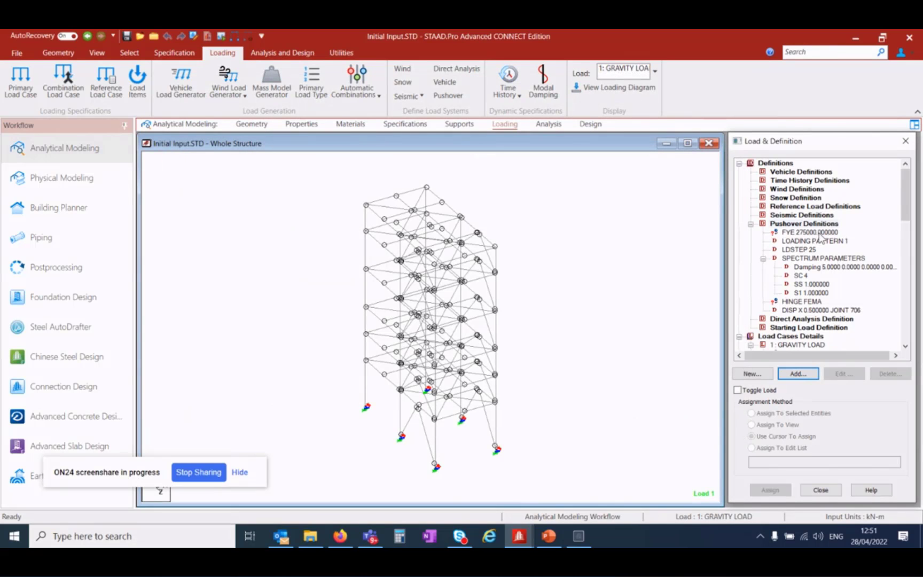
# Assign the expected yield strength FYE 275000 to all members in the view
pyautogui.click(820, 234)
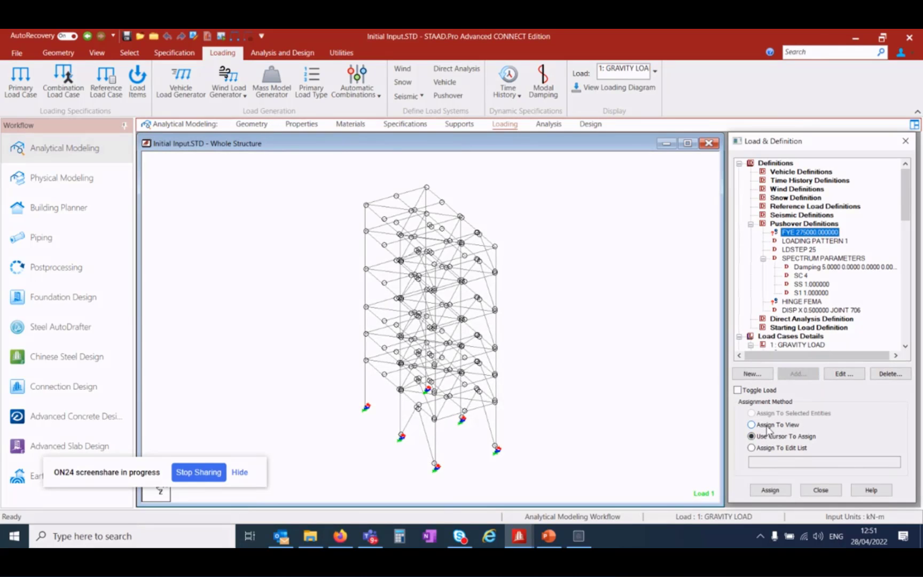
pyautogui.click(765, 426)
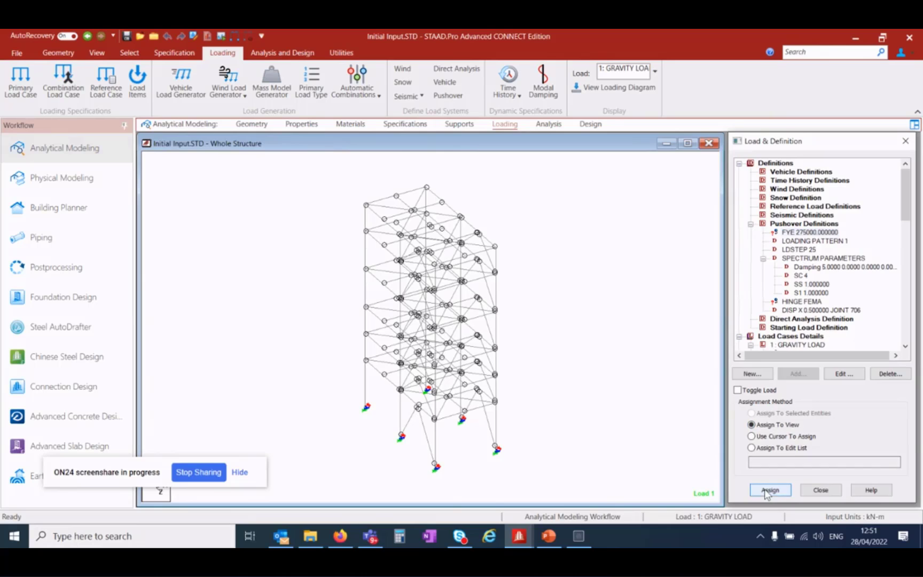
pyautogui.click(769, 490)
pyautogui.click(828, 352)
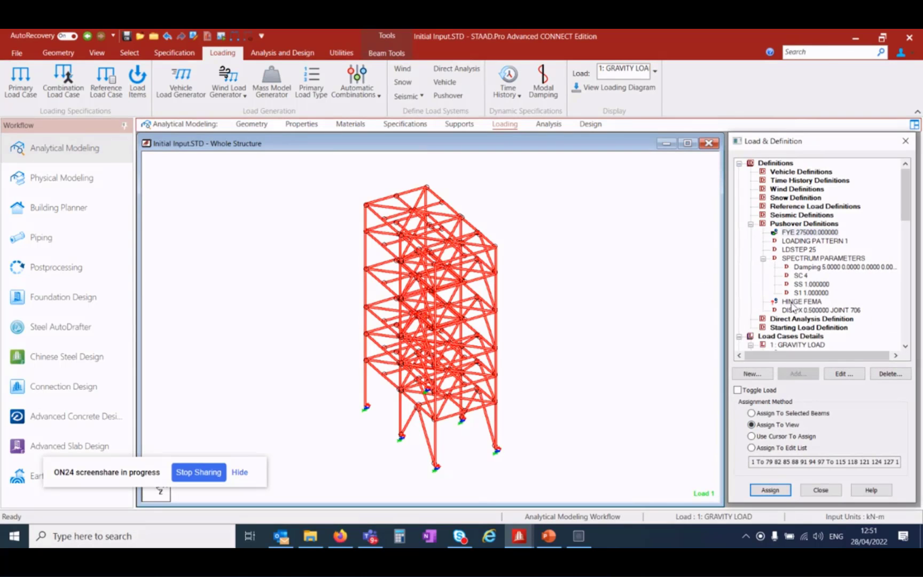
# Assign the FEMA hinge property to the beams of the _FRAME group
pyautogui.click(796, 302)
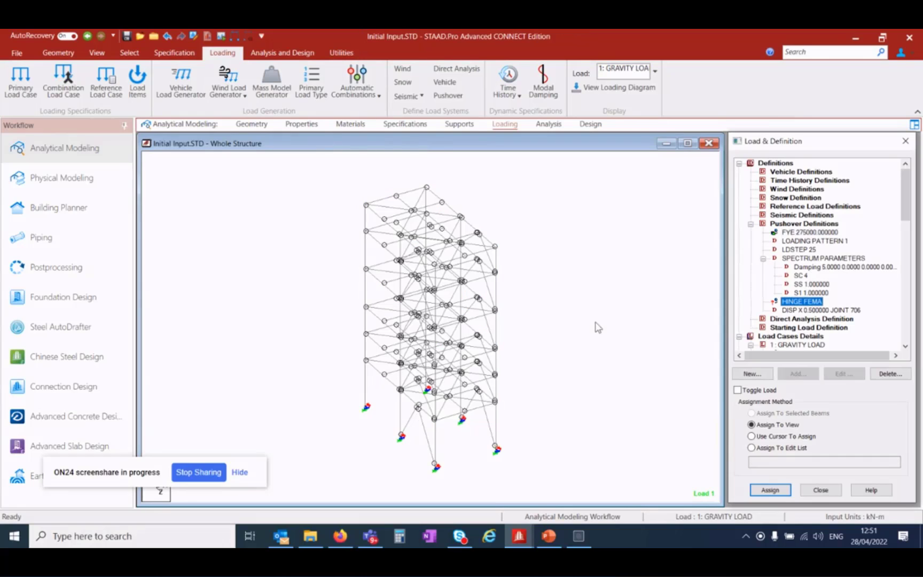
pyautogui.click(129, 52)
pyautogui.click(772, 69)
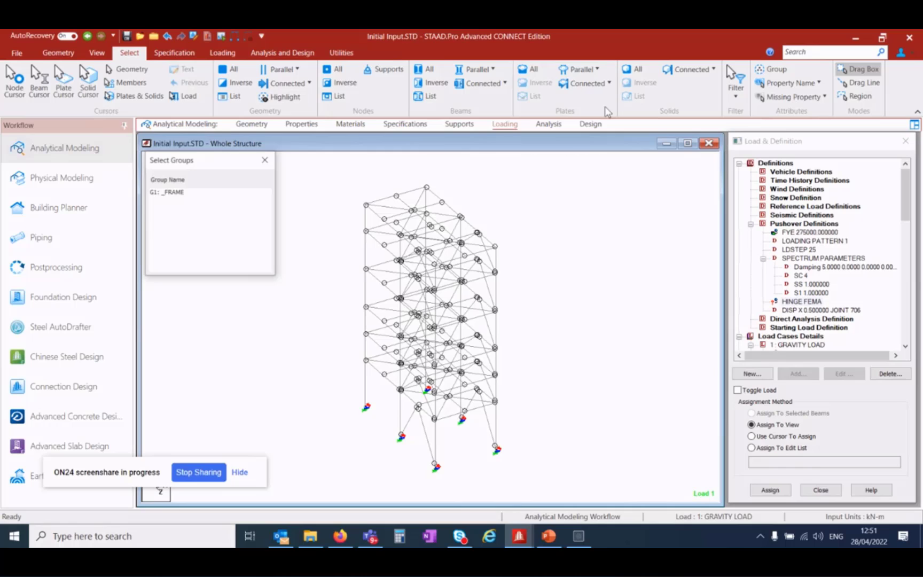
pyautogui.click(164, 192)
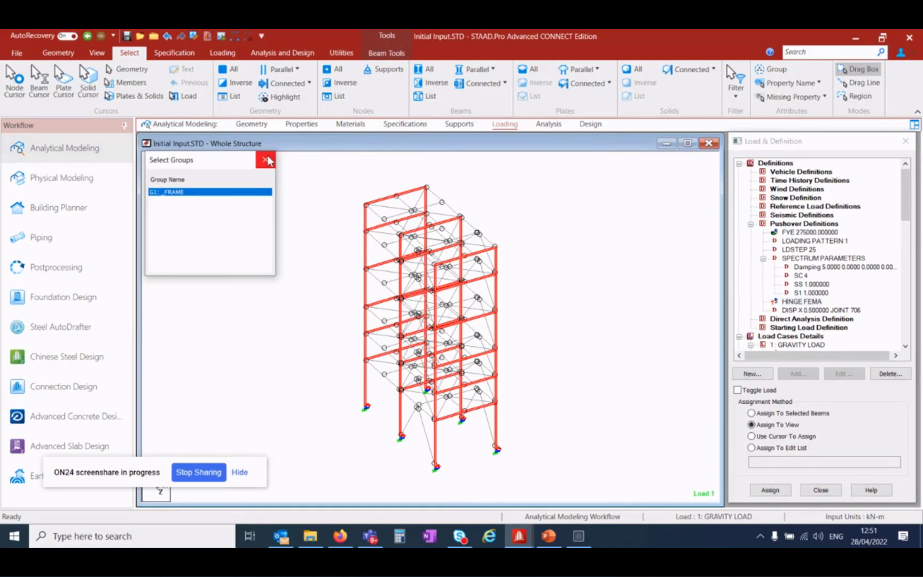
pyautogui.click(766, 415)
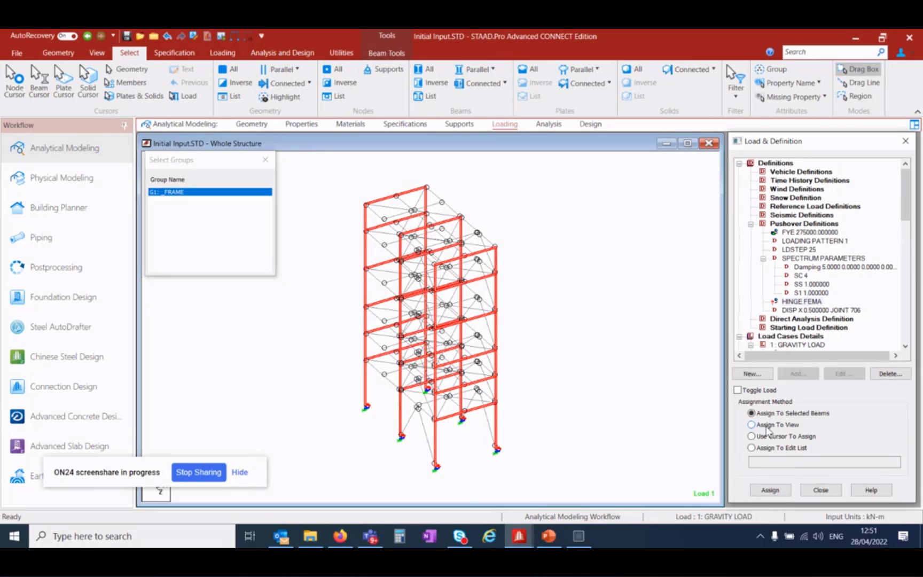
pyautogui.click(769, 490)
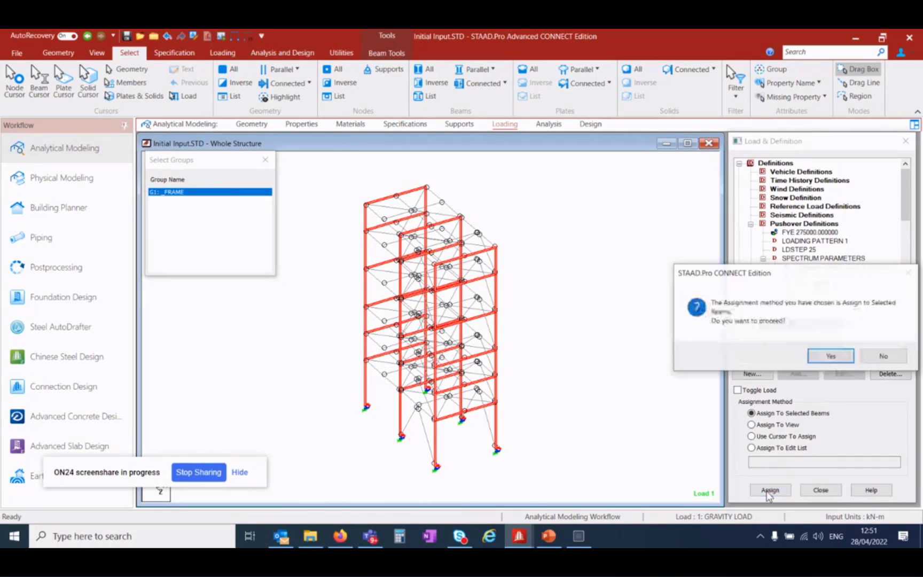
pyautogui.click(834, 357)
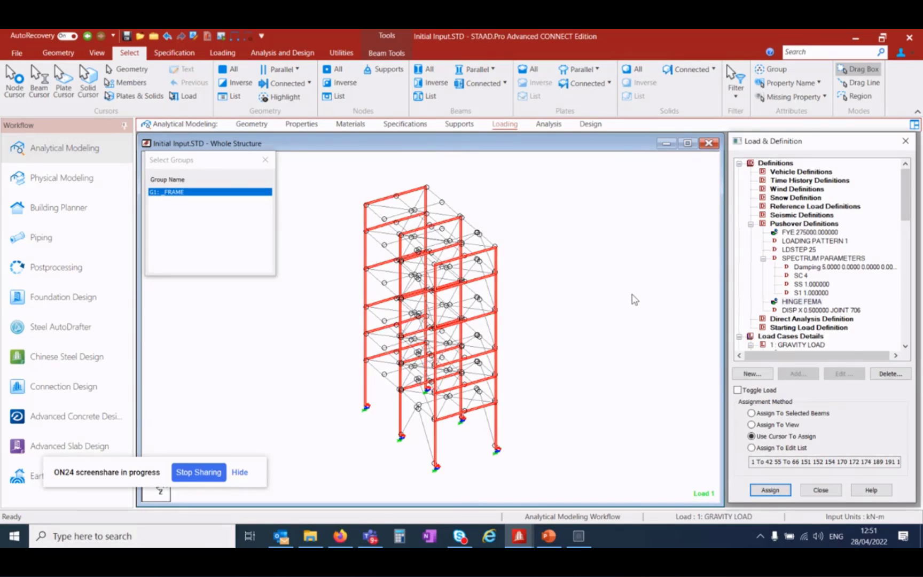
pyautogui.click(267, 161)
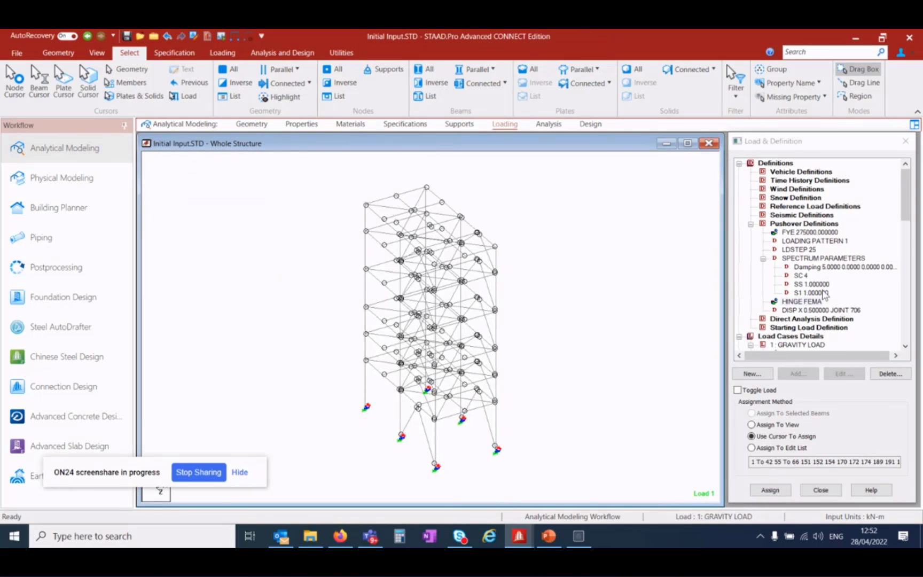
# Change the loading type of the GRAVITY LOAD case to Gravity
pyautogui.scroll(-6, 824, 294)
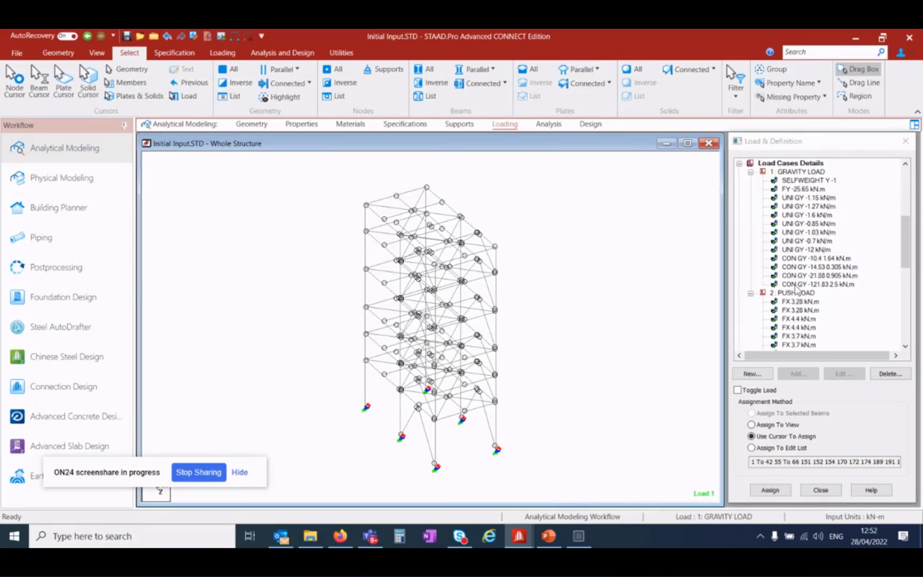
pyautogui.scroll(-1, 795, 243)
pyautogui.click(805, 172)
pyautogui.doubleClick(804, 174)
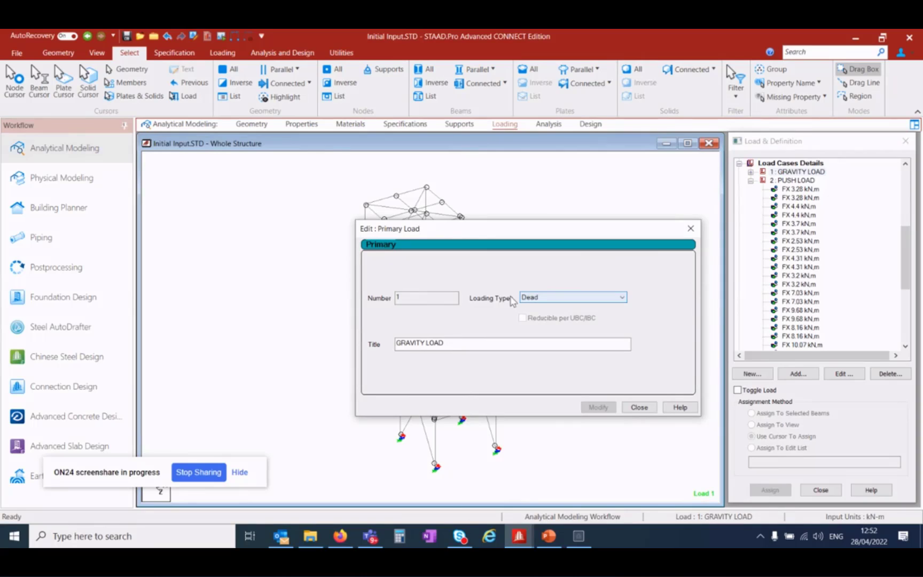
pyautogui.click(621, 297)
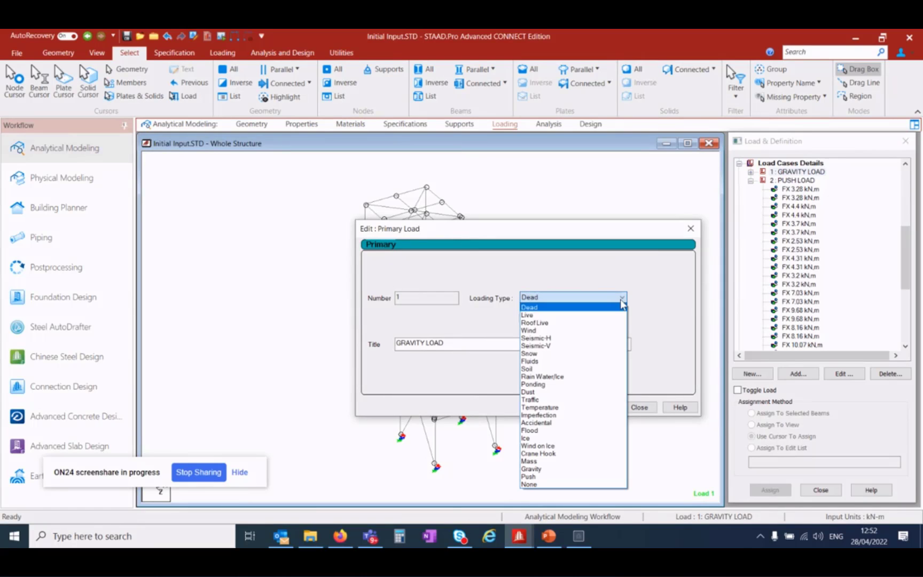
pyautogui.click(550, 472)
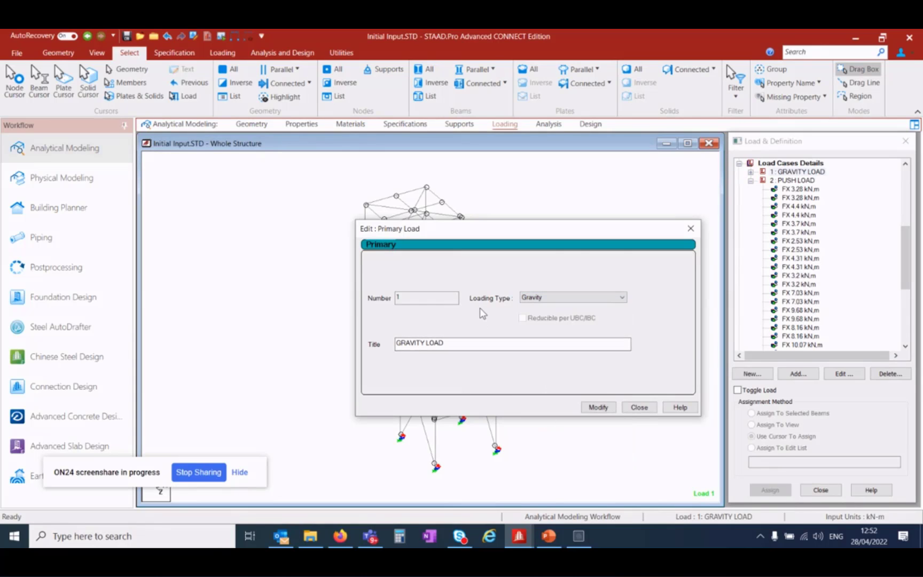
pyautogui.click(598, 407)
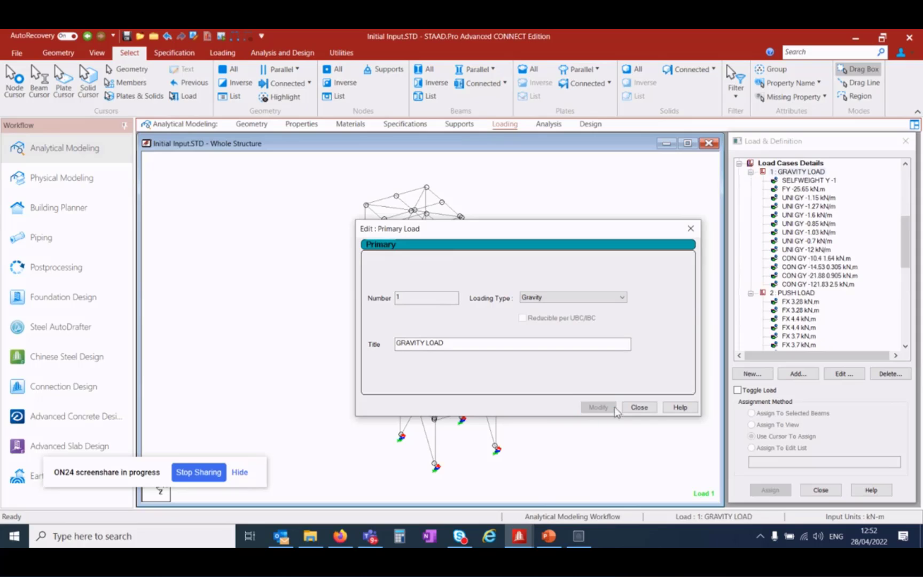
pyautogui.click(645, 409)
# Check the loading type of the PUSH LOAD case
pyautogui.click(803, 297)
pyautogui.doubleClick(803, 294)
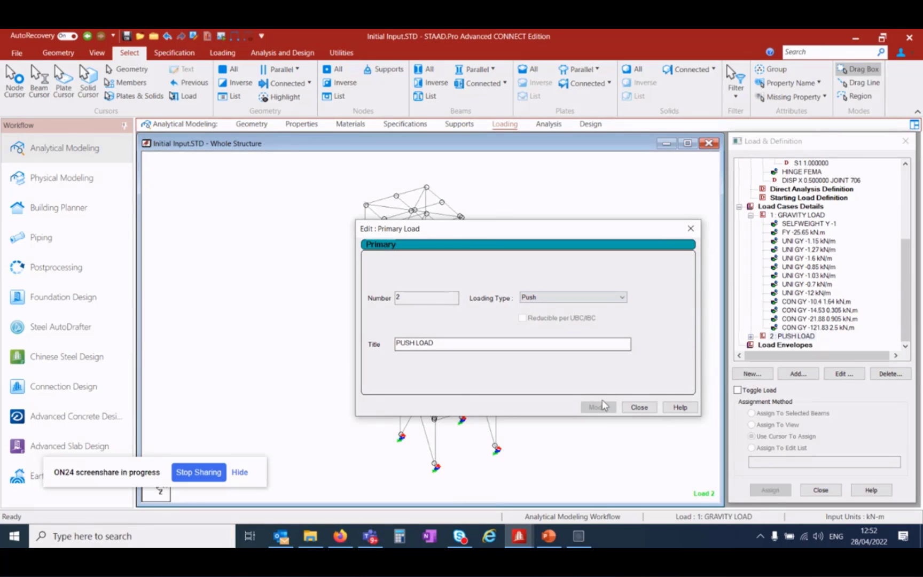
pyautogui.click(639, 408)
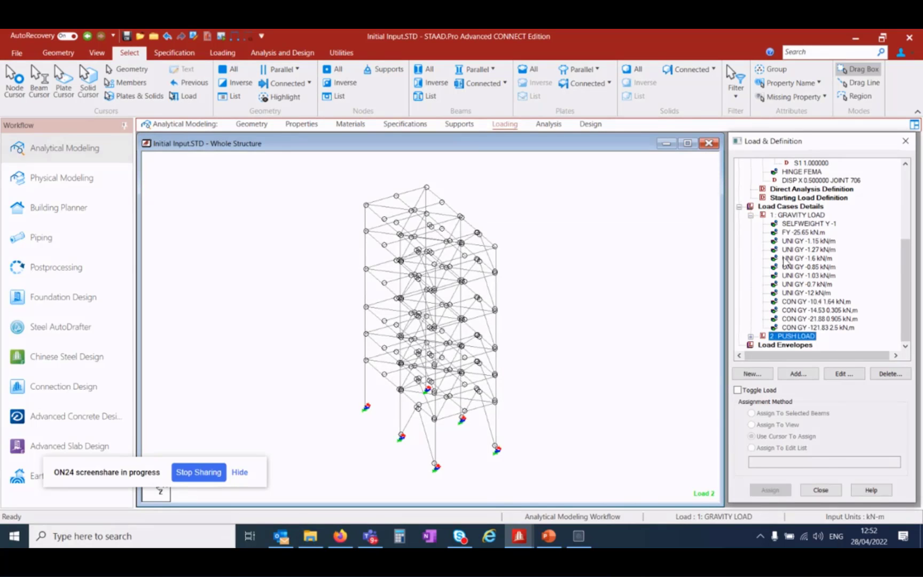
# Display the applied loads of the gravity case and of the push case on the structure
pyautogui.click(800, 249)
pyautogui.click(803, 241)
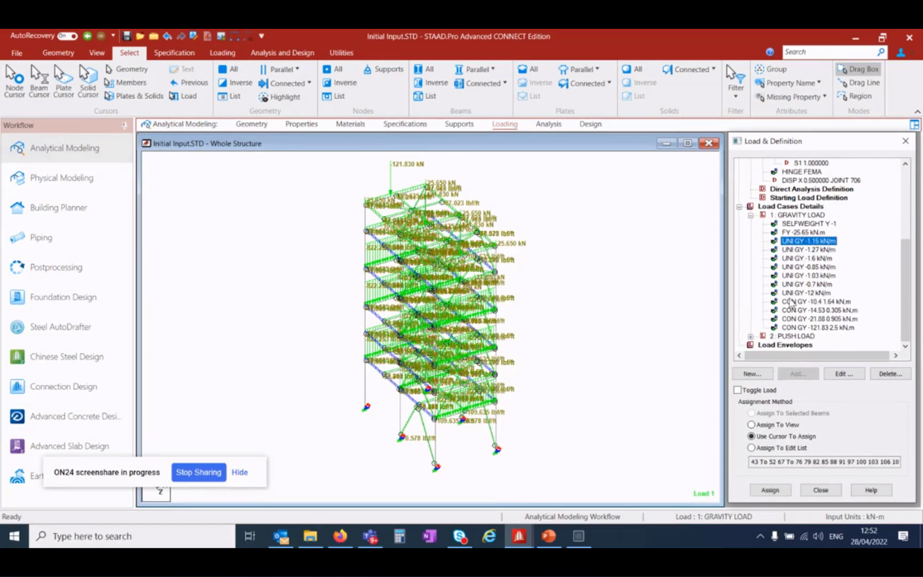
pyautogui.click(751, 337)
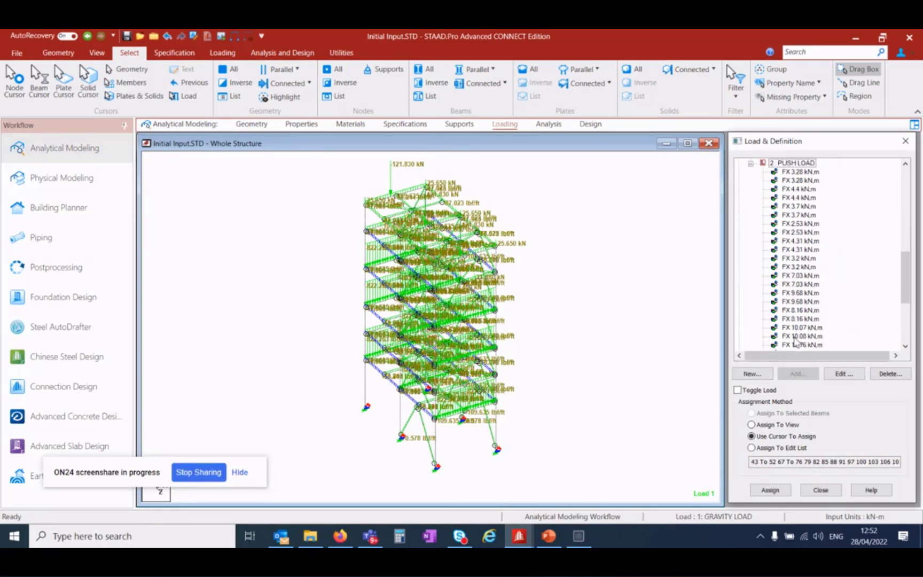
pyautogui.scroll(-1, 797, 308)
pyautogui.click(798, 276)
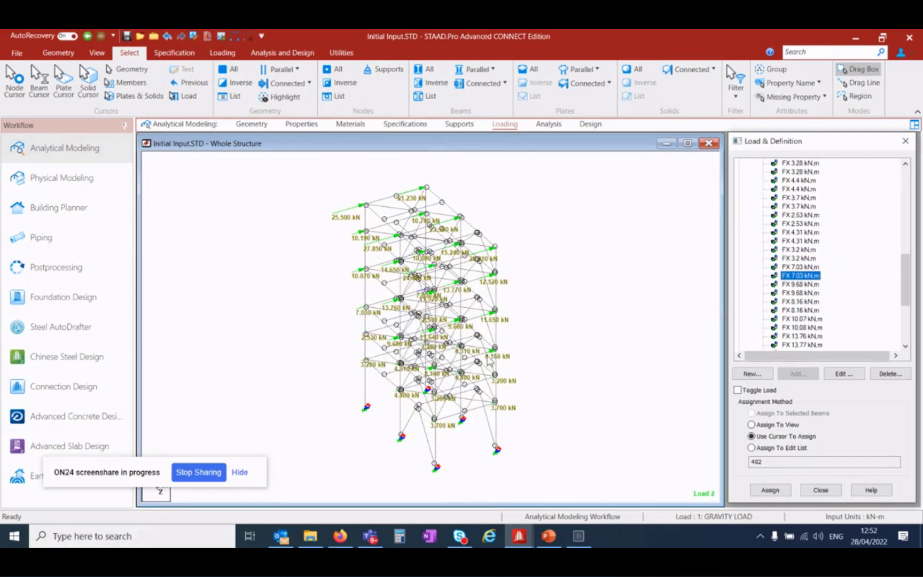
# Examine the lateral push loads at the floor levels from several view angles, highlighting the 13.76 kN and 24.48 kN loads
pyautogui.click(537, 377)
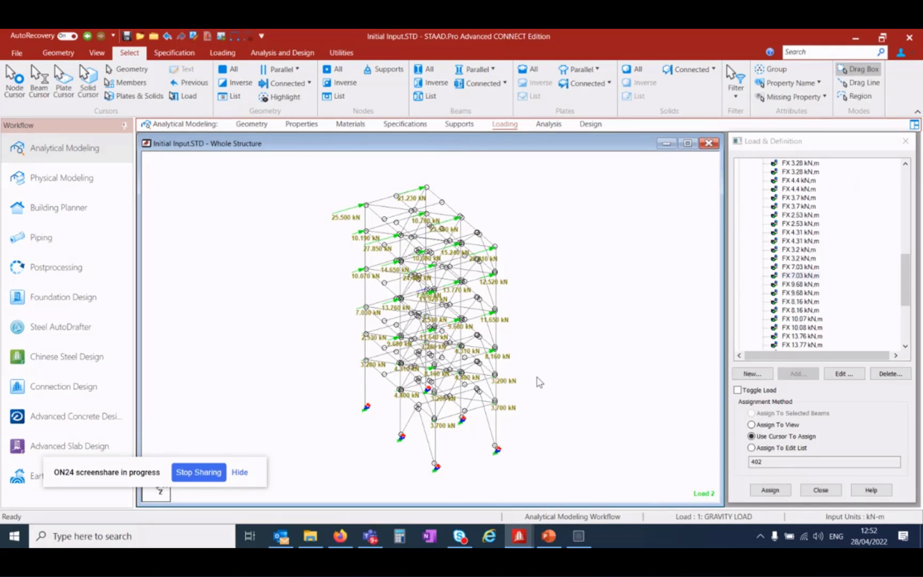
pyautogui.scroll(1, 539, 381)
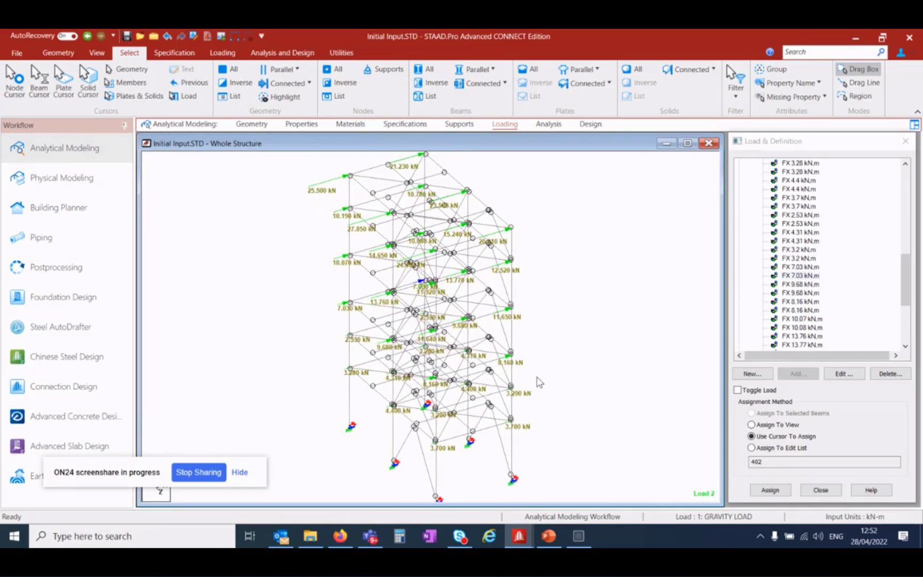
pyautogui.moveTo(537, 378); pyautogui.dragTo(555, 370, button='middle')
pyautogui.press('Up')
pyautogui.press('Up')
pyautogui.press('Up')
pyautogui.press('Up')
pyautogui.press('Up')
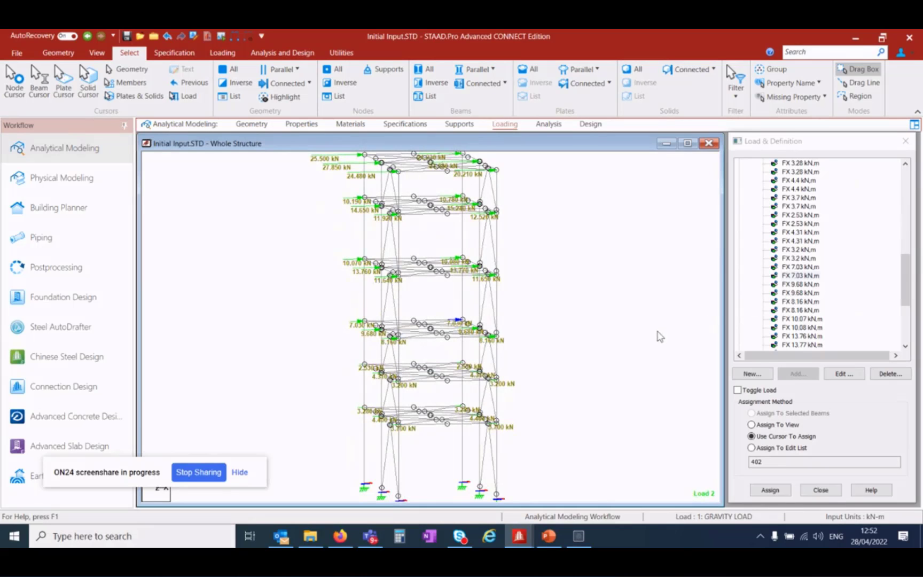
pyautogui.press('Right')
pyautogui.press('Right')
pyautogui.press('Down')
pyautogui.press('Down')
pyautogui.press('Down')
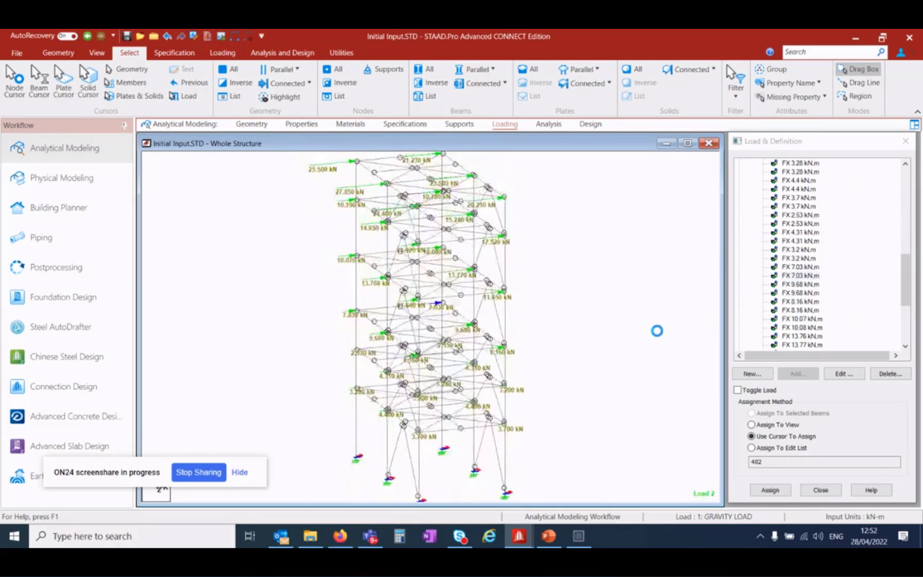
pyautogui.click(801, 336)
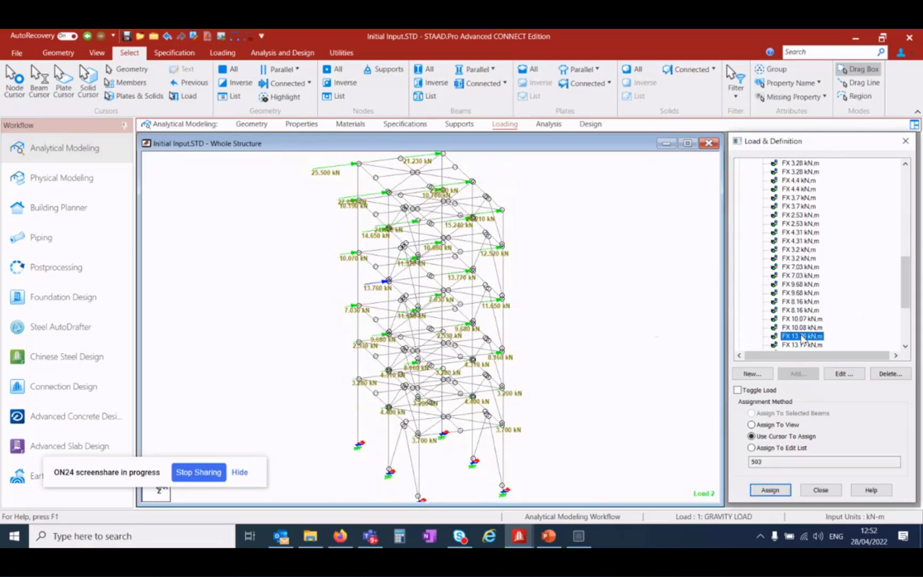
pyautogui.scroll(-5, 801, 337)
pyautogui.click(800, 329)
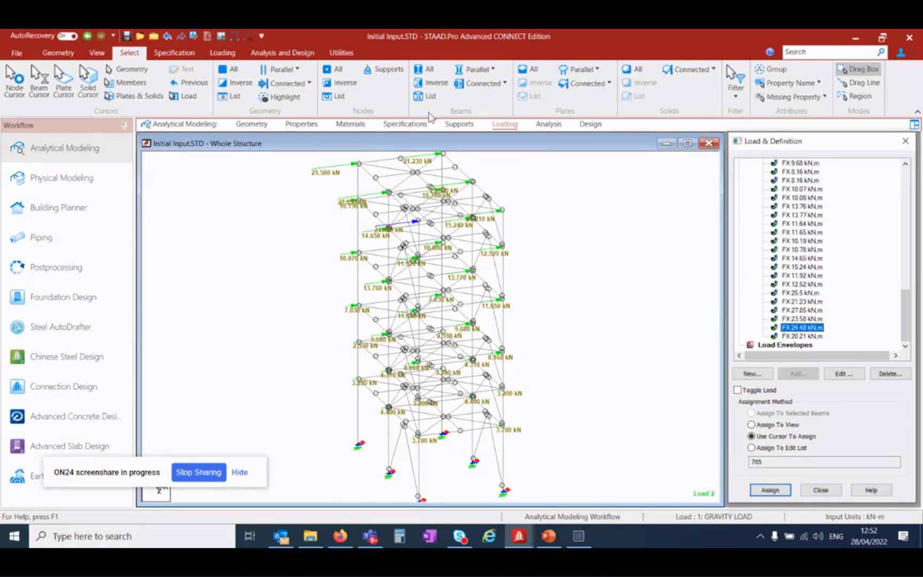
# Review the Perform Pushover Analysis command among the analysis commands without adding another one
pyautogui.click(549, 124)
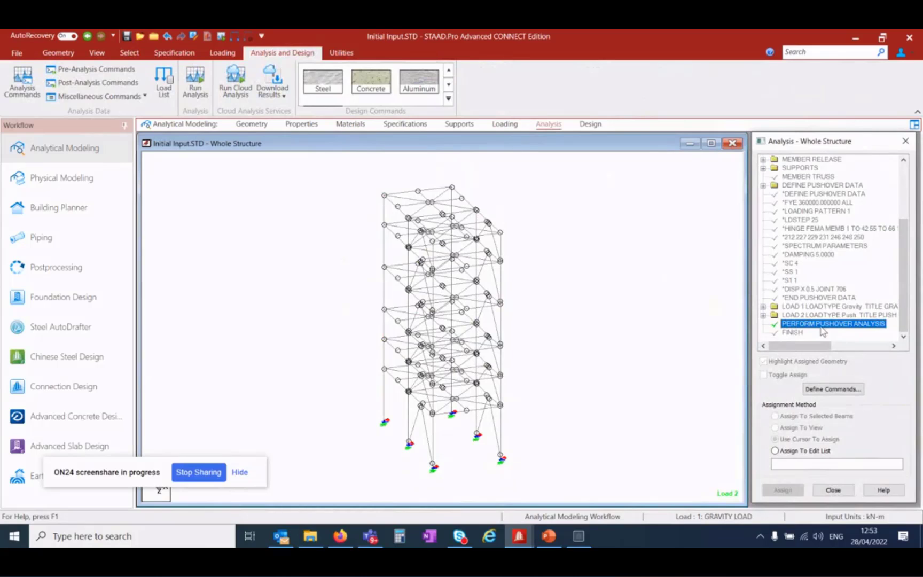
pyautogui.click(830, 392)
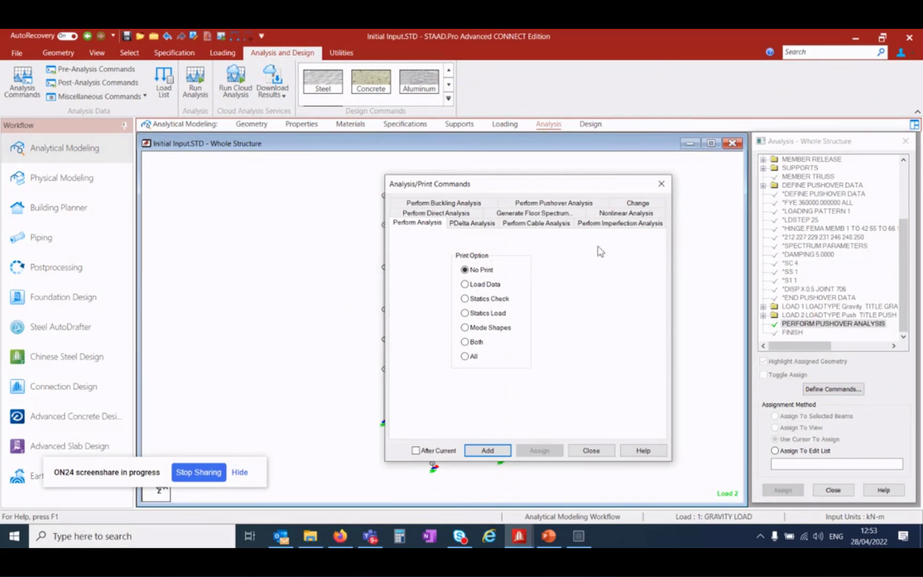
pyautogui.click(589, 206)
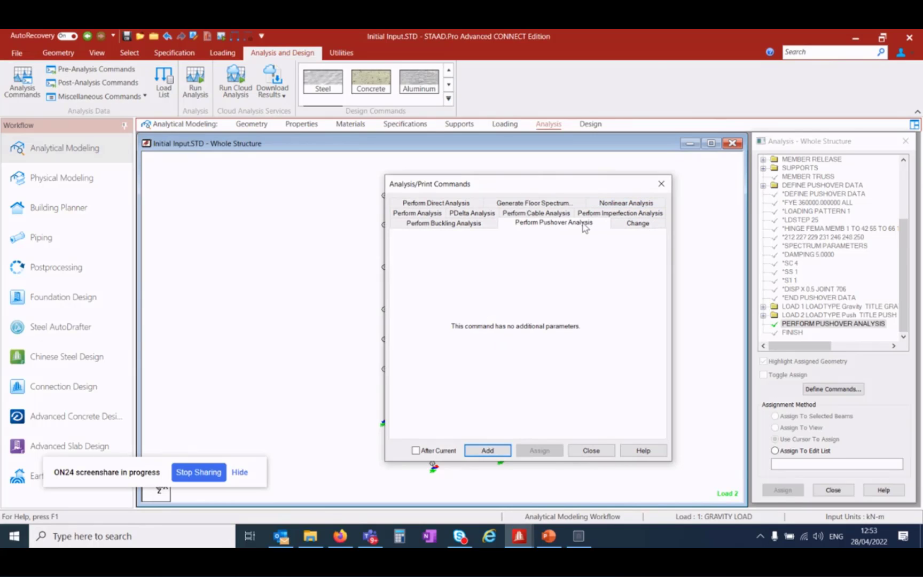
pyautogui.moveTo(582, 186); pyautogui.dragTo(560, 135)
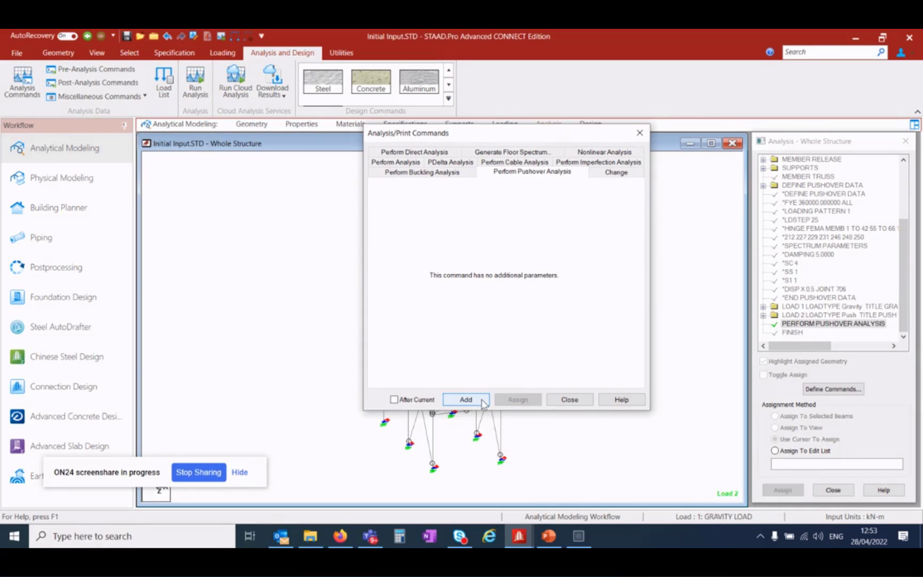
pyautogui.click(567, 400)
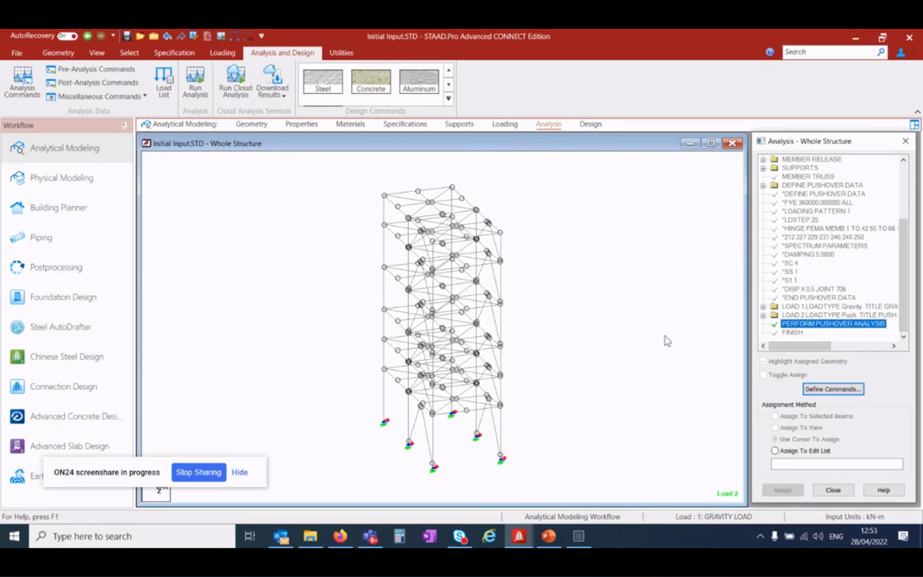
# Save the model and run the pushover analysis, and switch to the Analyzed Model.std window
pyautogui.click(221, 37)
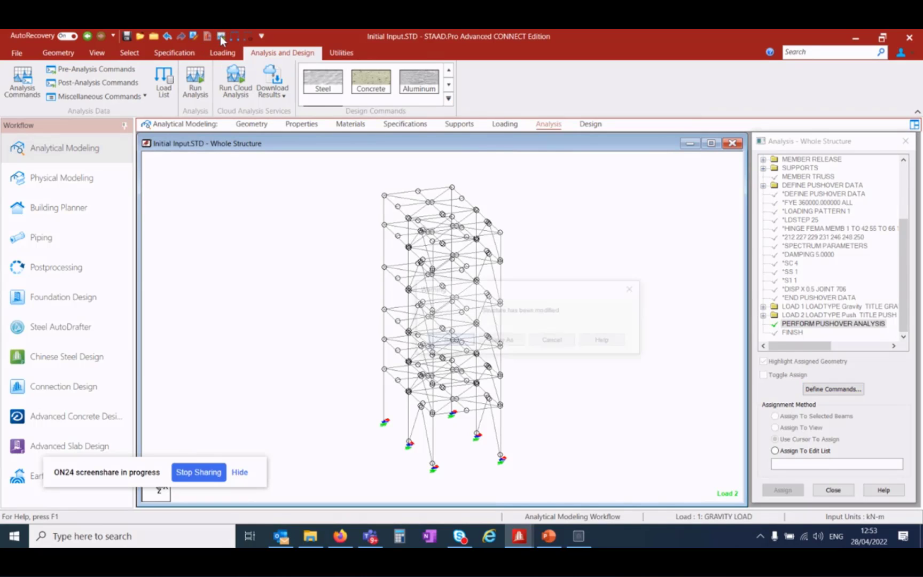
pyautogui.click(451, 340)
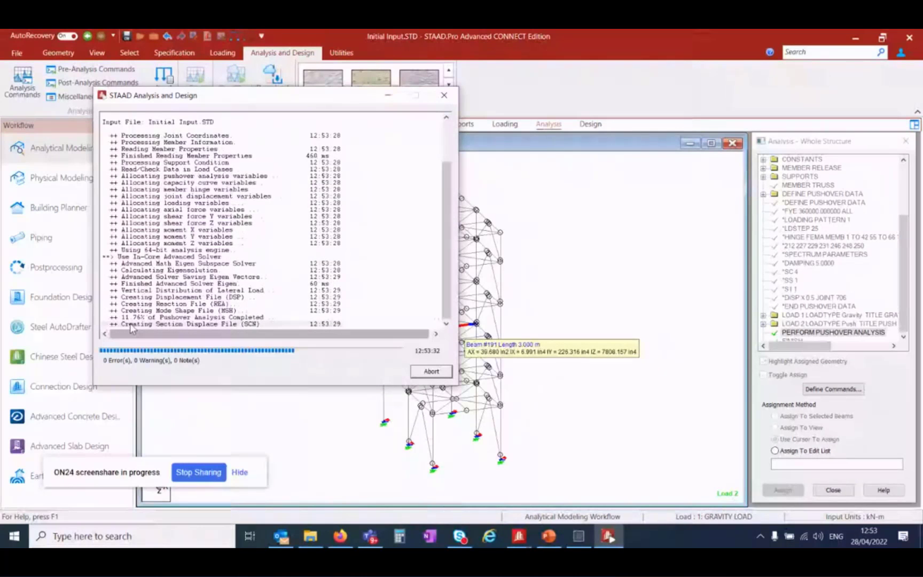
pyautogui.moveTo(518, 536)
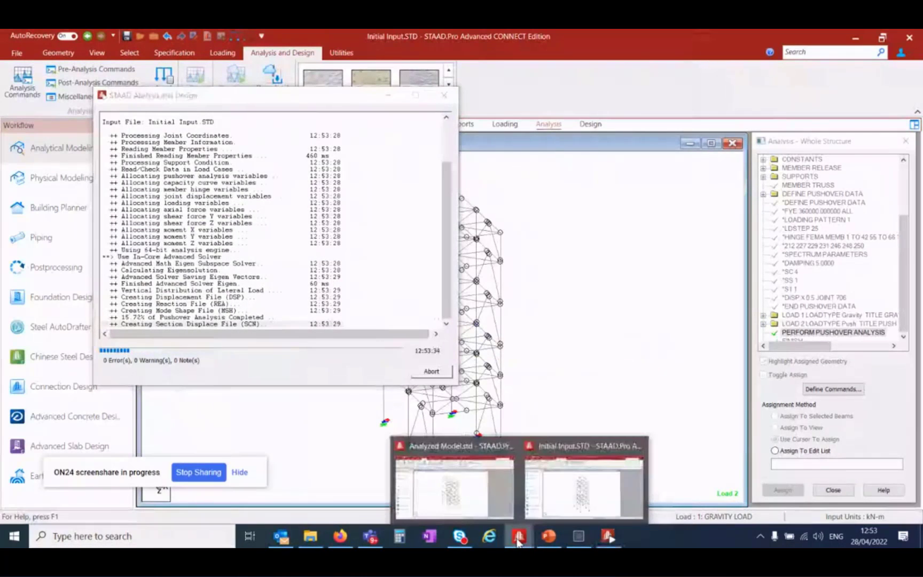
pyautogui.click(474, 502)
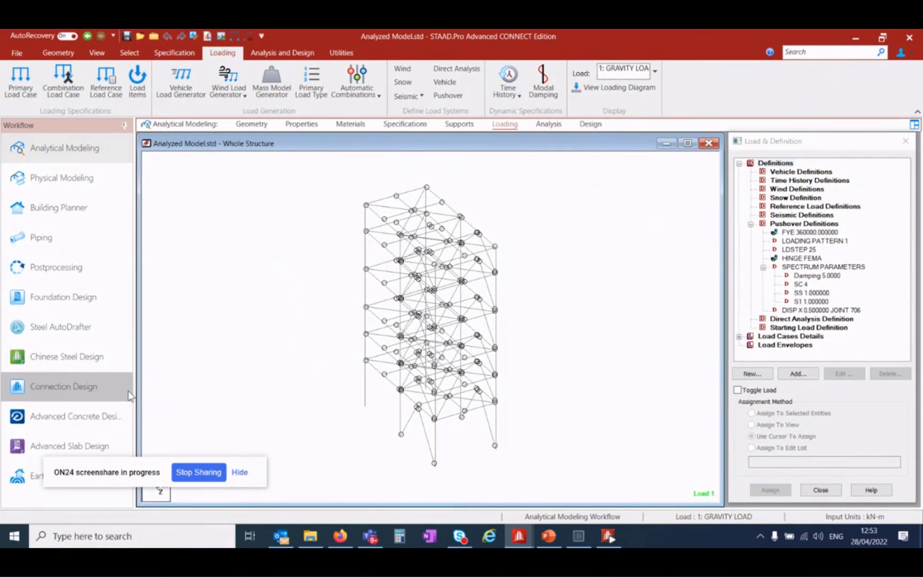
# Switch to the postprocessing workflow, display the pushover Loads layout and show the loads of load step 2
pyautogui.click(63, 267)
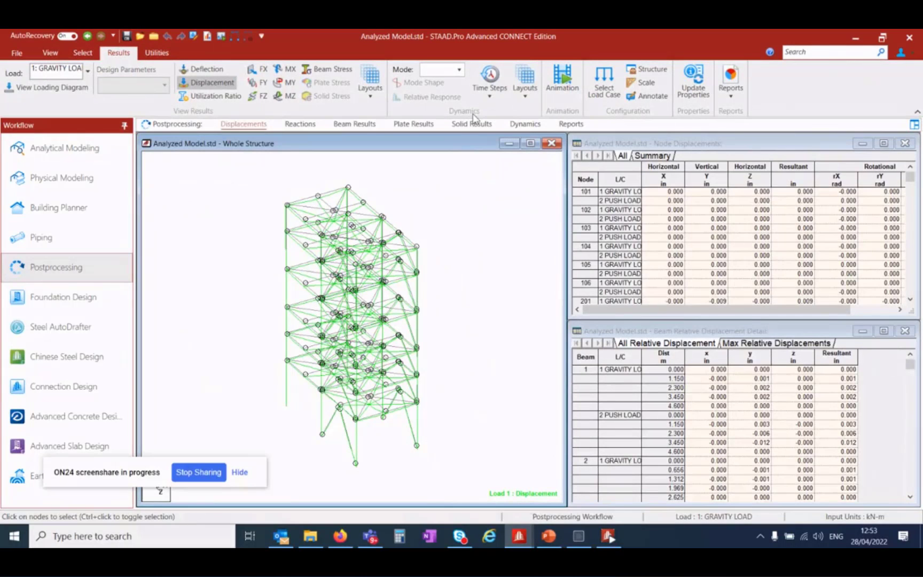
pyautogui.click(525, 93)
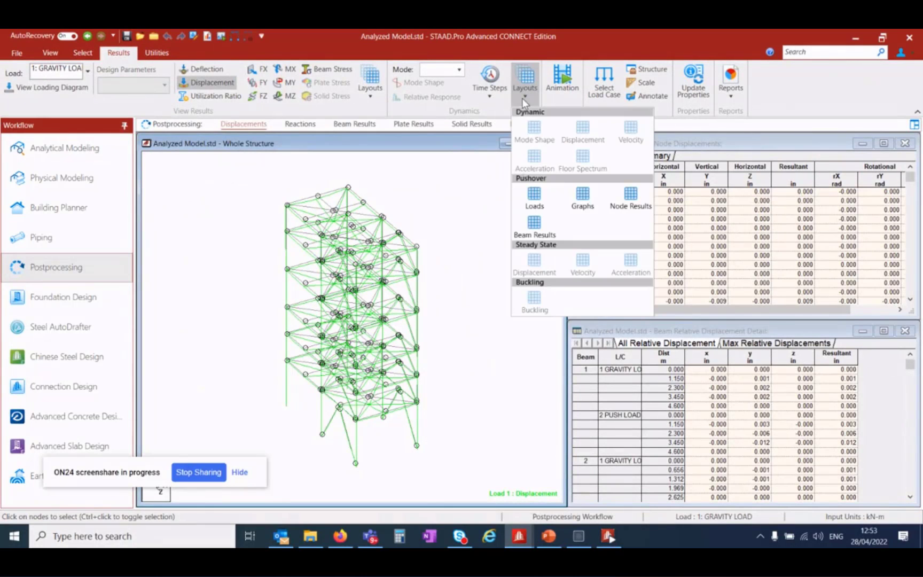
pyautogui.click(534, 199)
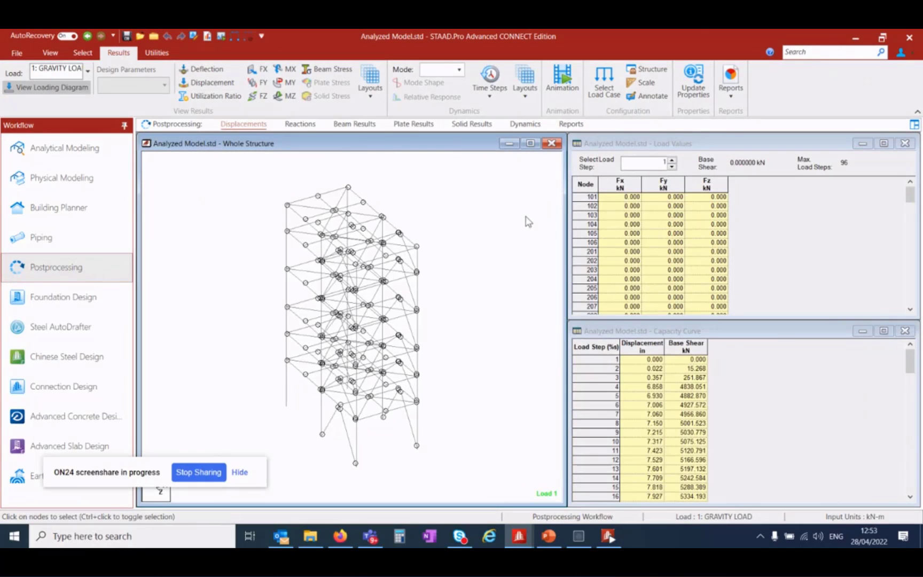
pyautogui.click(672, 159)
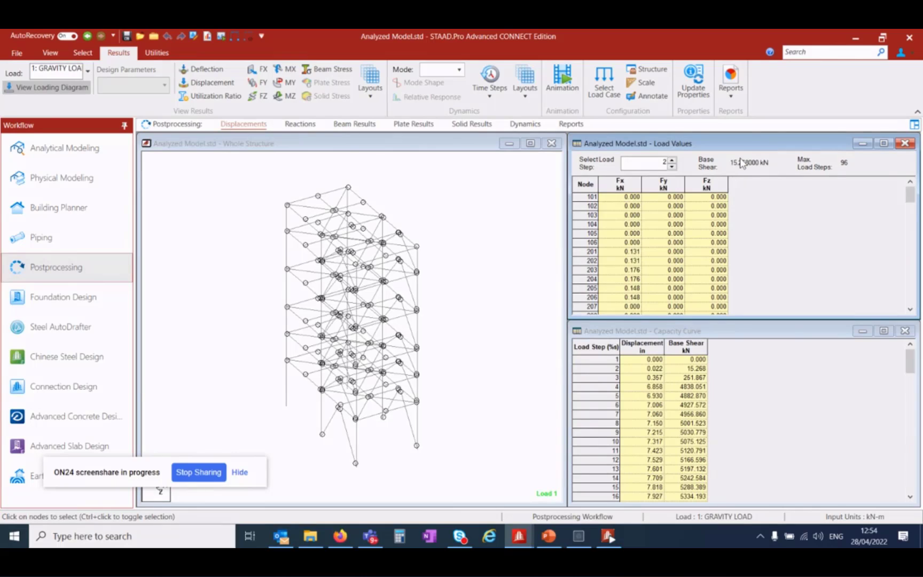
# Reduce the point force scale in the diagram settings, with changes applied immediately, to enlarge the load arrows on the structure
pyautogui.click(425, 201)
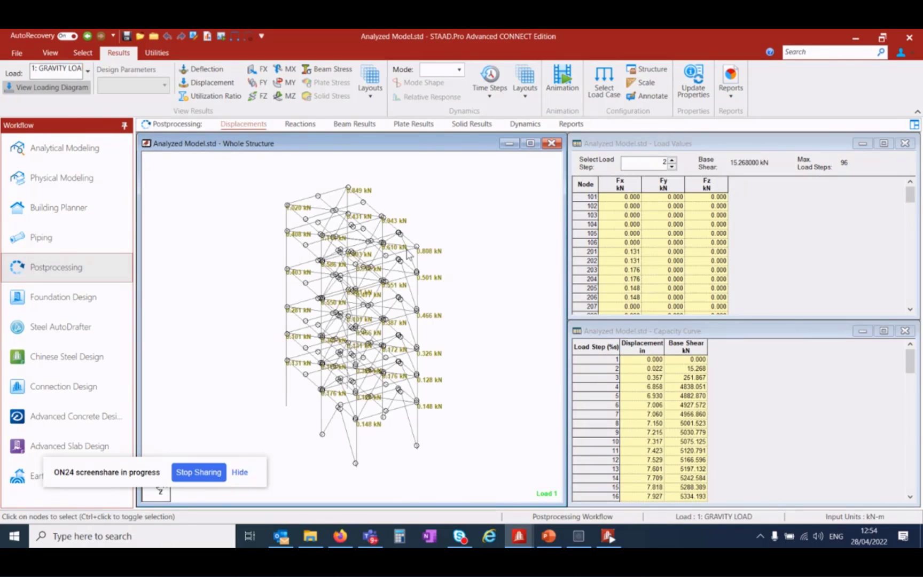
pyautogui.rightClick(434, 206)
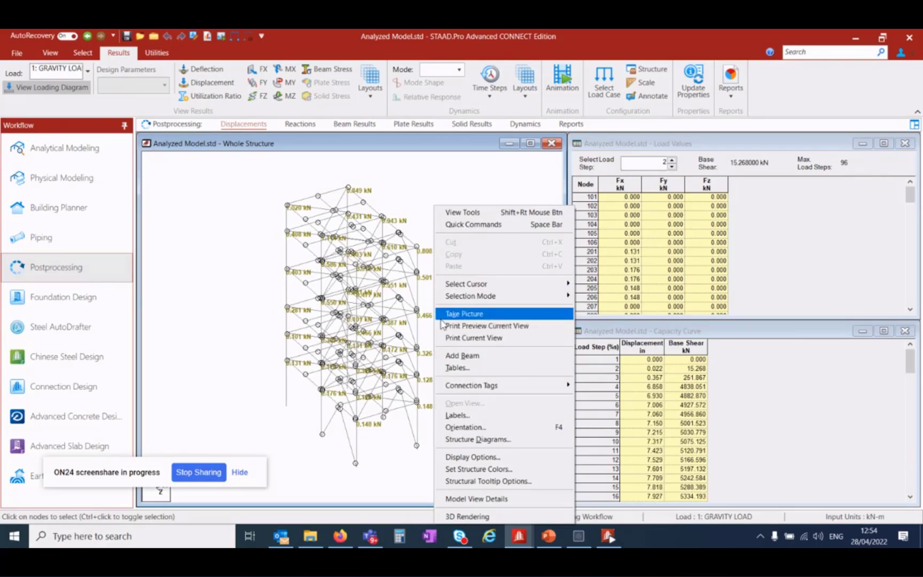
pyautogui.click(451, 416)
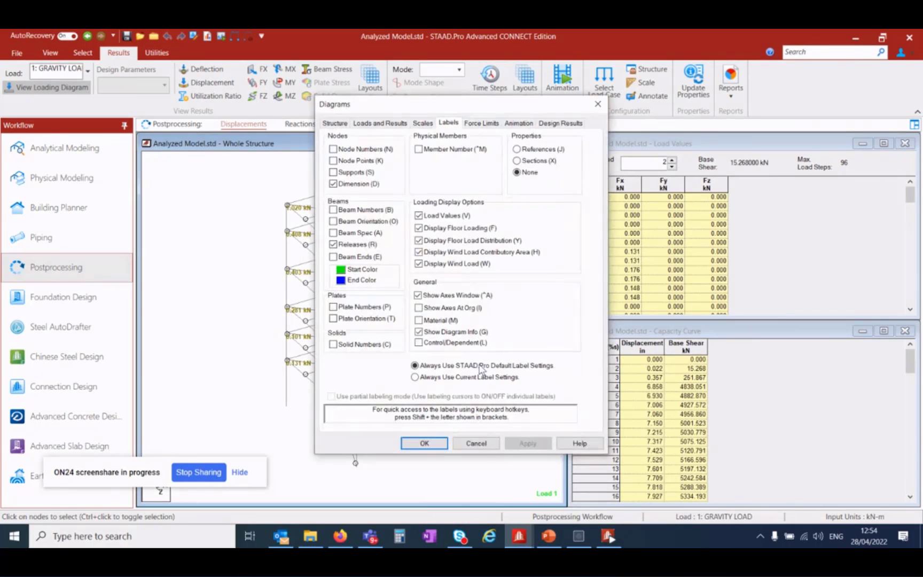
pyautogui.click(422, 124)
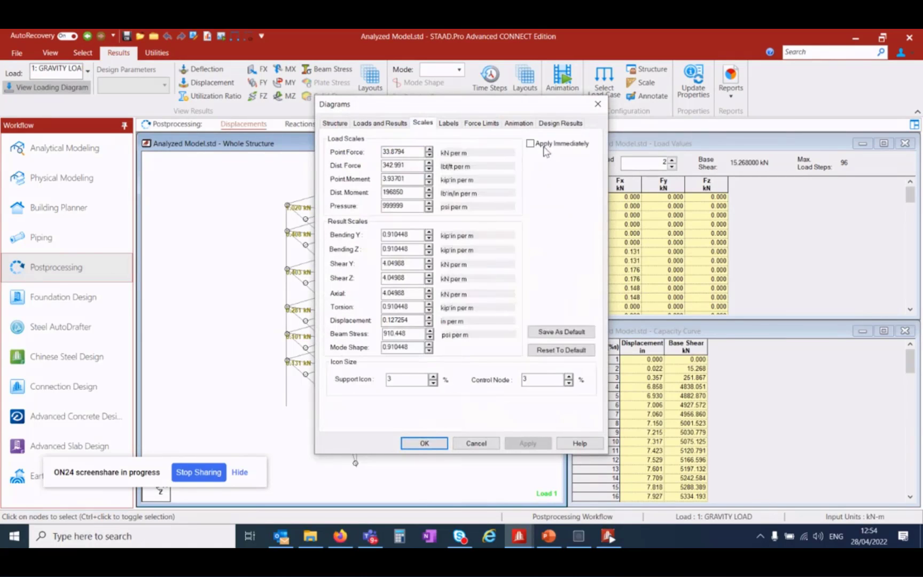
pyautogui.click(531, 143)
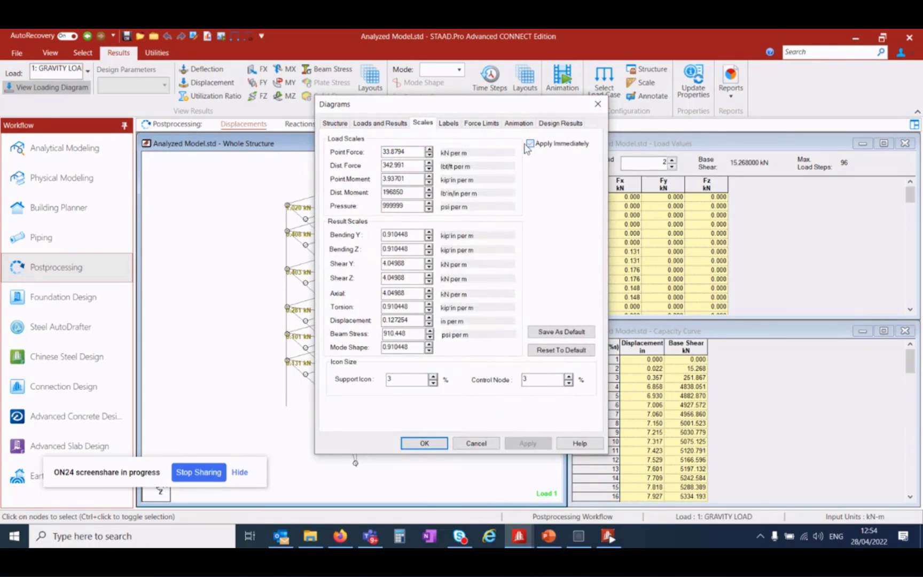
pyautogui.click(428, 155)
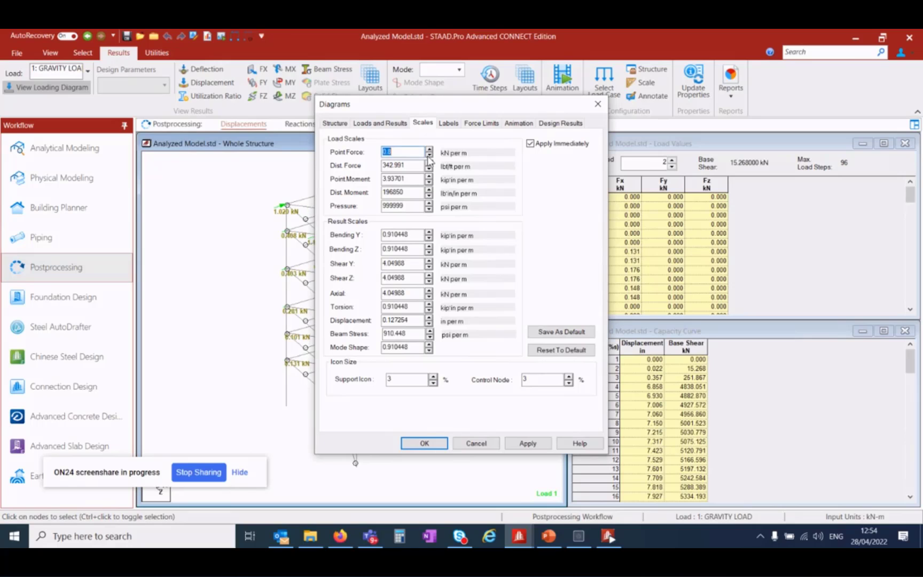
pyautogui.click(423, 451)
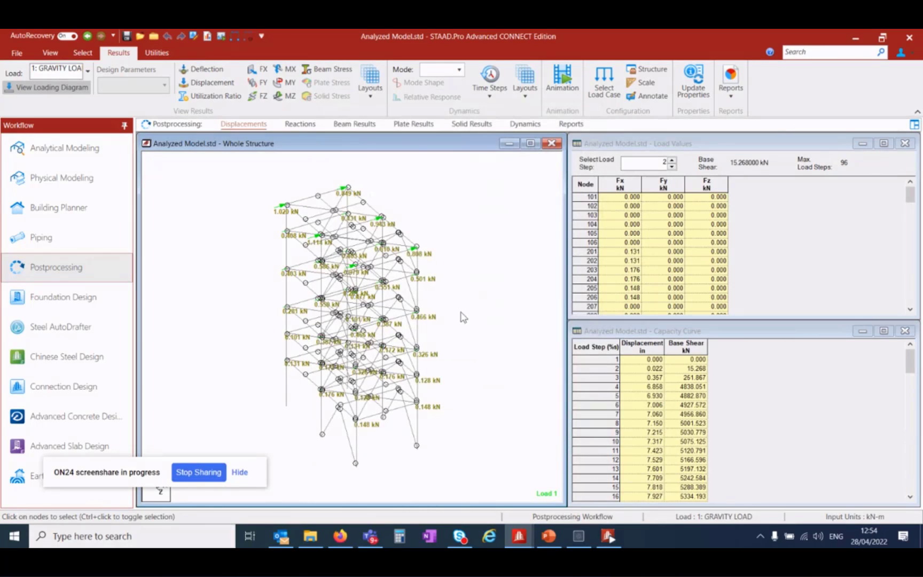
# Step through the pushover loads up to load step 11, closing the finished analysis report on the way
pyautogui.click(670, 161)
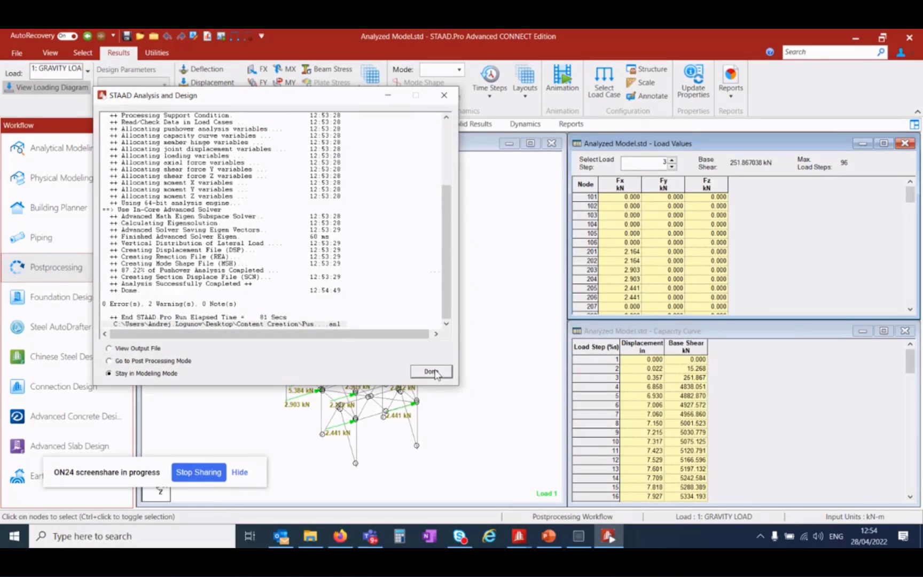
pyautogui.click(444, 96)
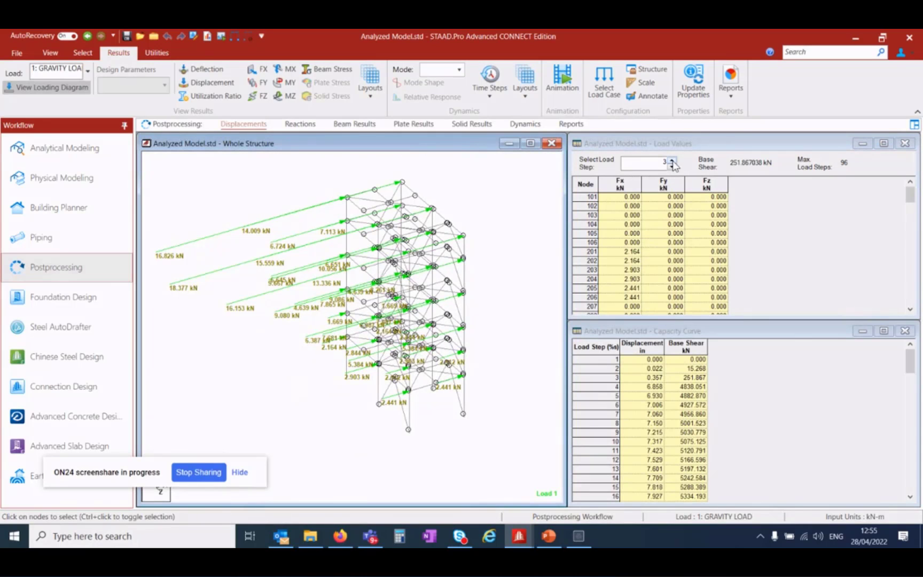
pyautogui.click(672, 161)
pyautogui.click(672, 161)
pyautogui.click(672, 161)
pyautogui.click(671, 161)
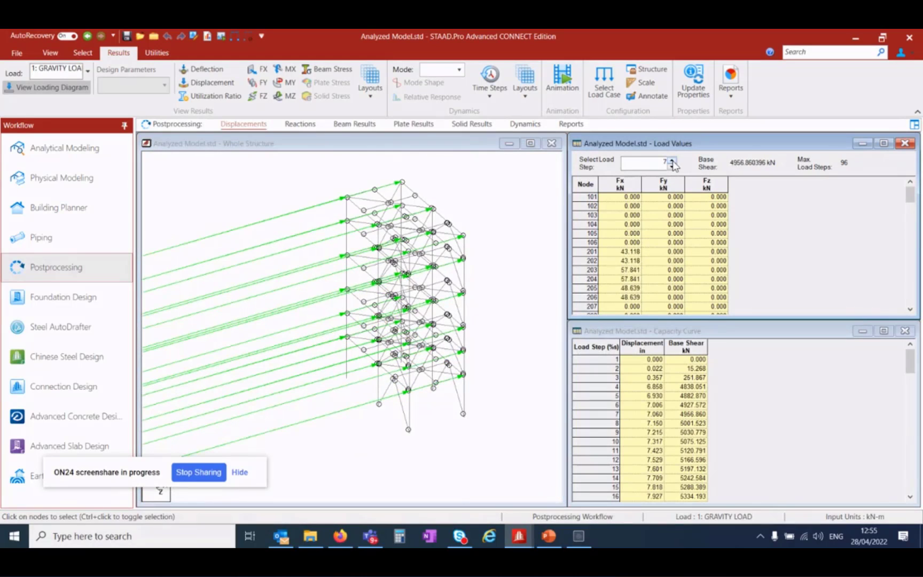
pyautogui.click(672, 161)
pyautogui.click(672, 162)
pyautogui.click(672, 161)
pyautogui.click(672, 161)
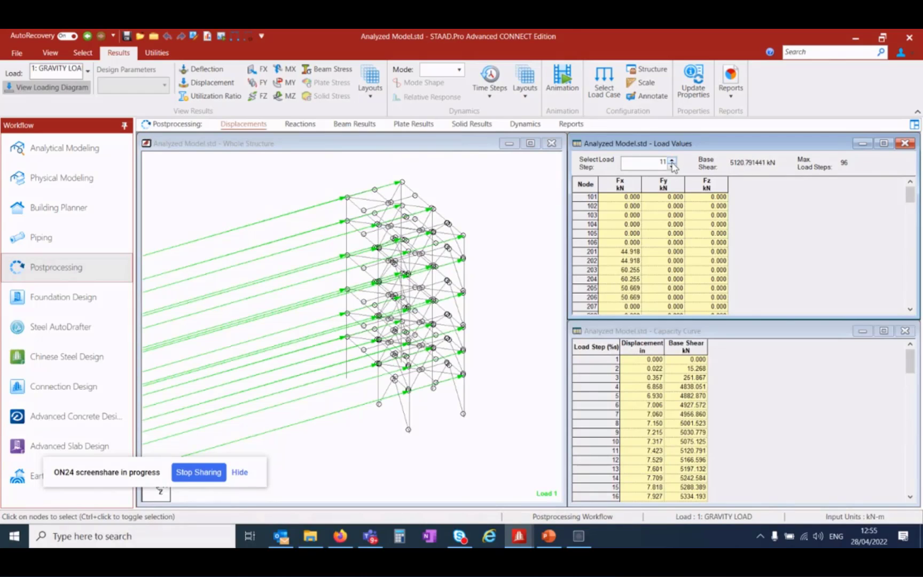
# Display the pushover Graphs layout, apply the Fit in Window result view option and enlarge the capacity curve window
pyautogui.click(525, 86)
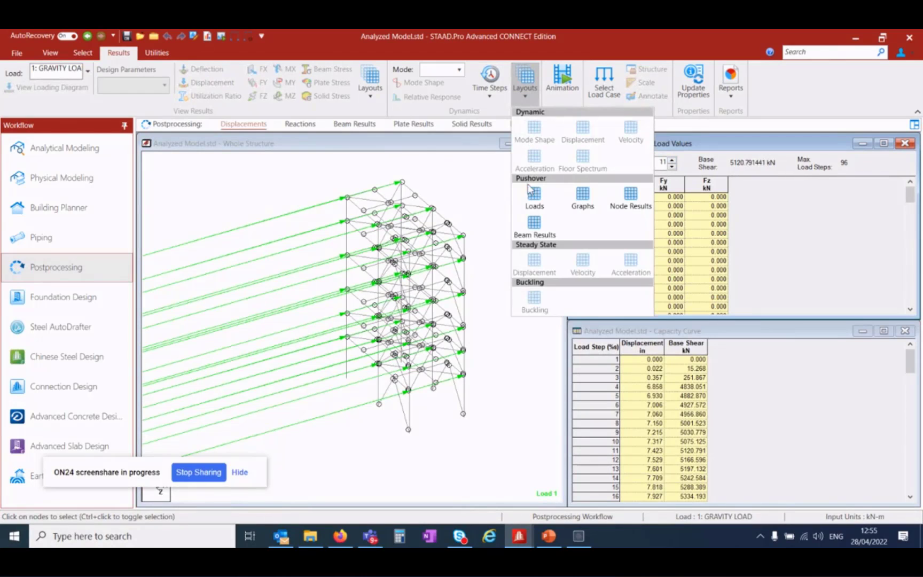
pyautogui.click(583, 196)
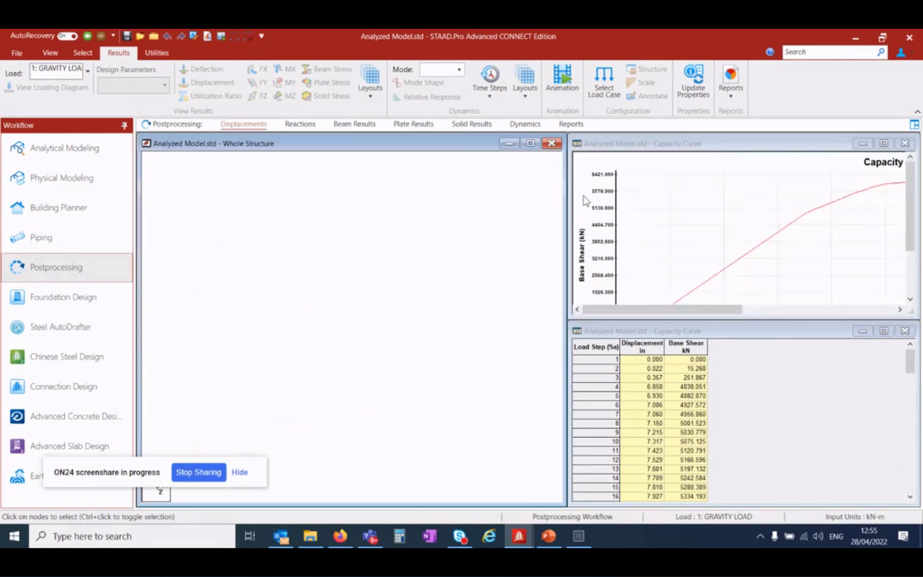
pyautogui.click(602, 95)
pyautogui.click(396, 195)
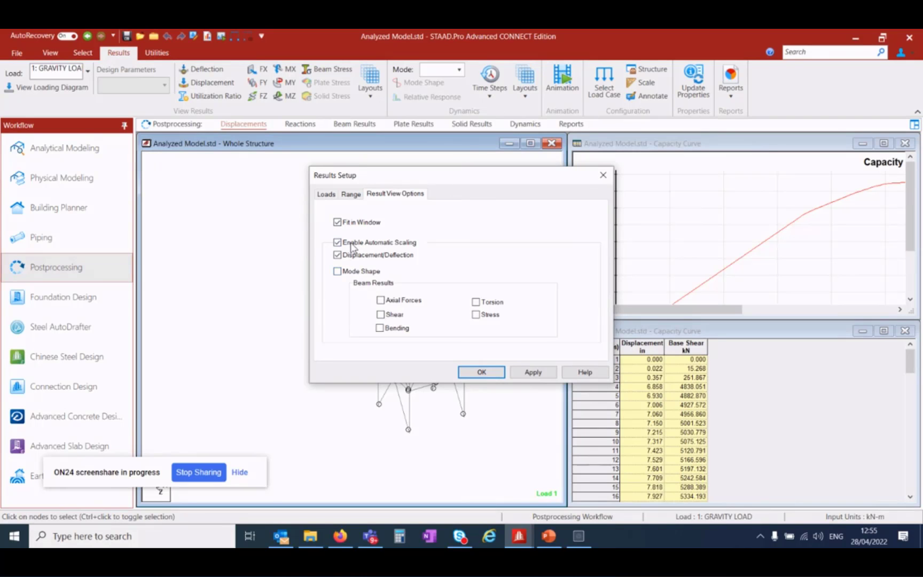
pyautogui.click(532, 375)
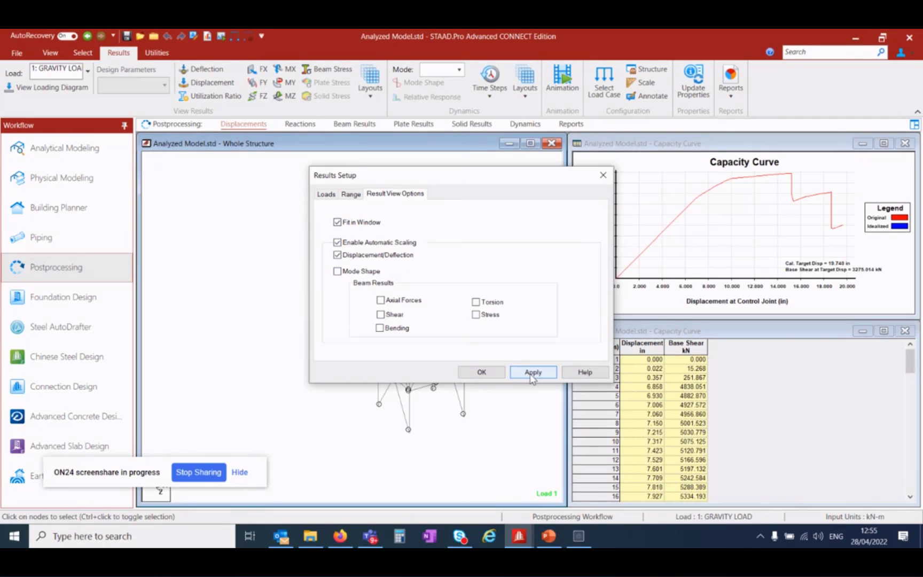
pyautogui.click(480, 372)
pyautogui.moveTo(572, 313); pyautogui.dragTo(479, 371)
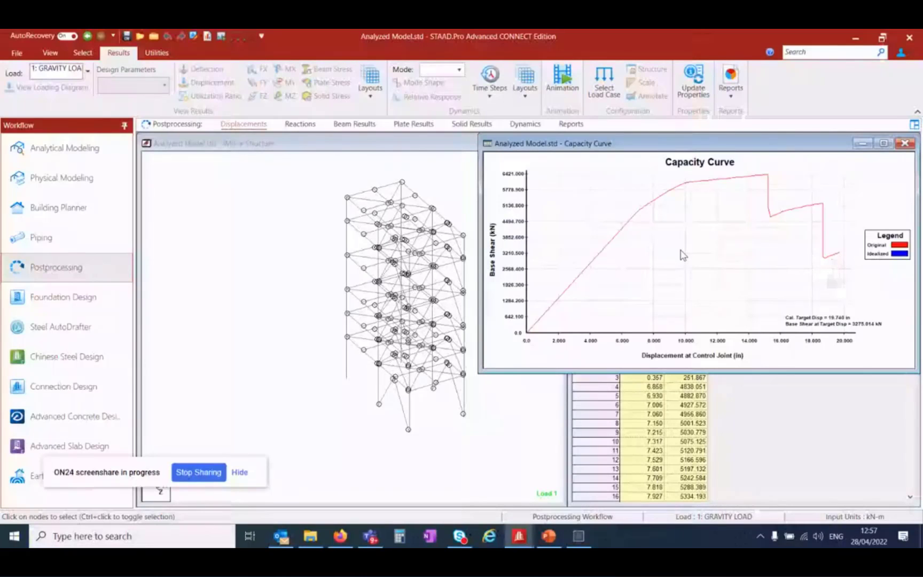
# Start determining the target displacement and choose modification factor C0 of 1.3 for a 5-story shear building with triangular load pattern
pyautogui.rightClick(665, 286)
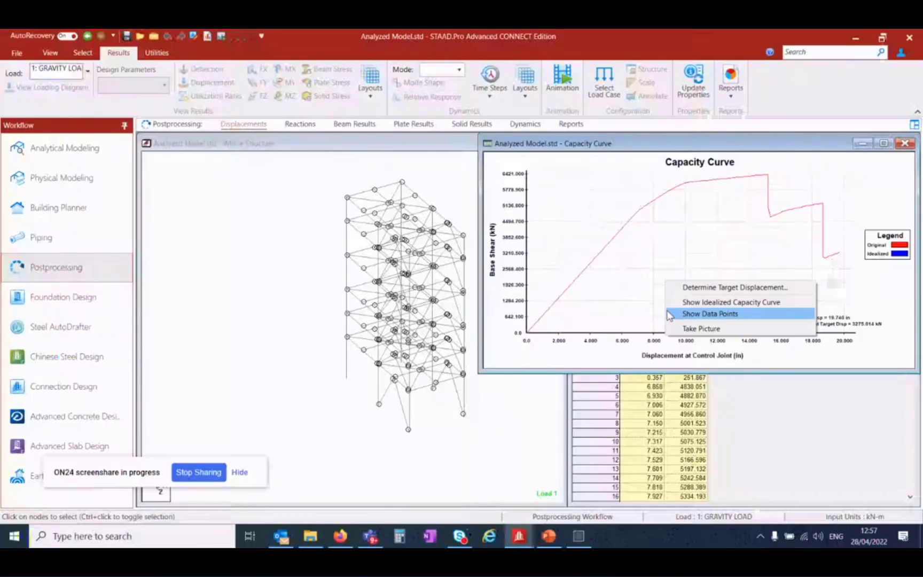
pyautogui.click(689, 291)
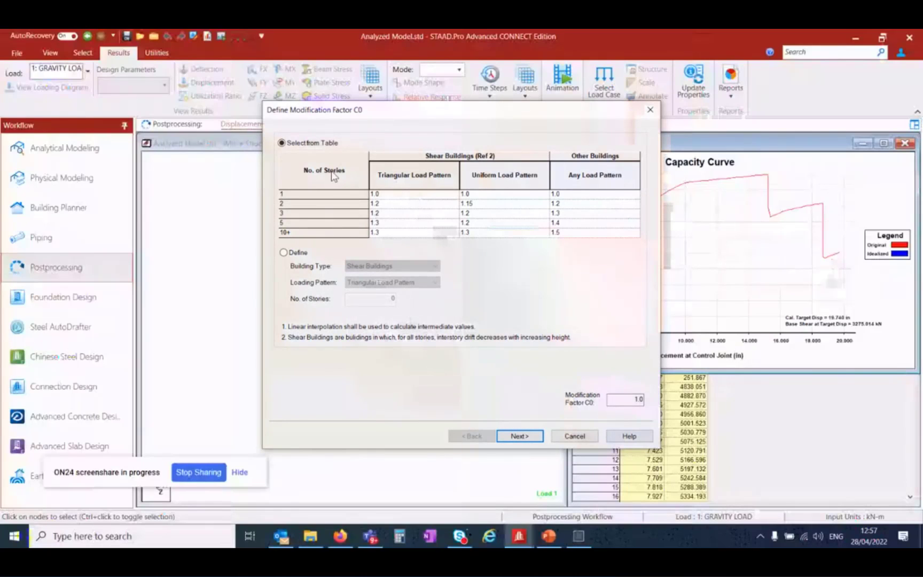
pyautogui.moveTo(350, 112); pyautogui.dragTo(389, 115)
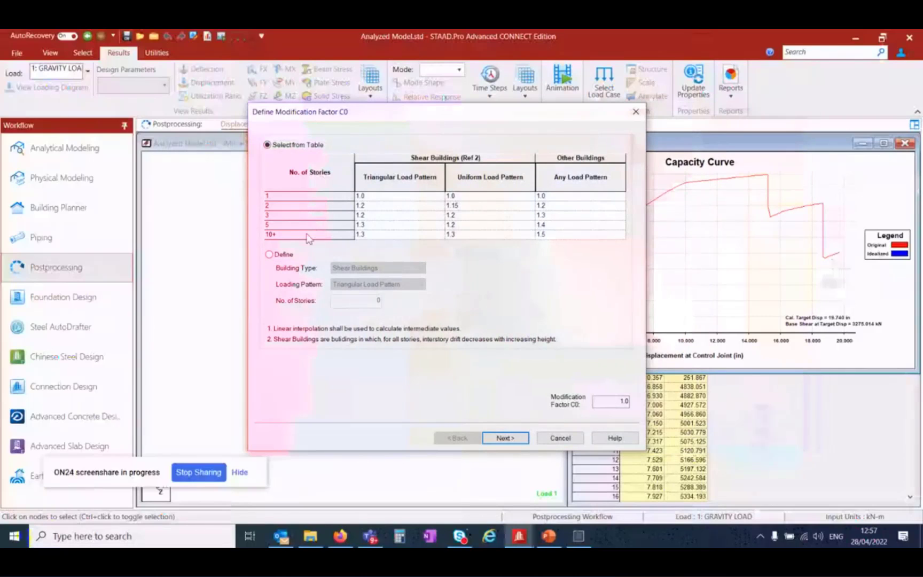
pyautogui.click(334, 225)
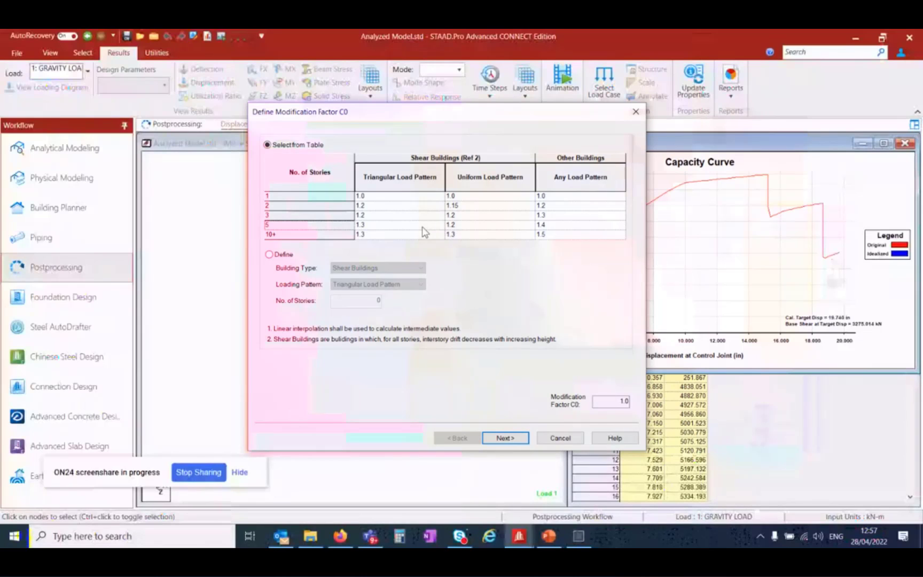
pyautogui.click(369, 224)
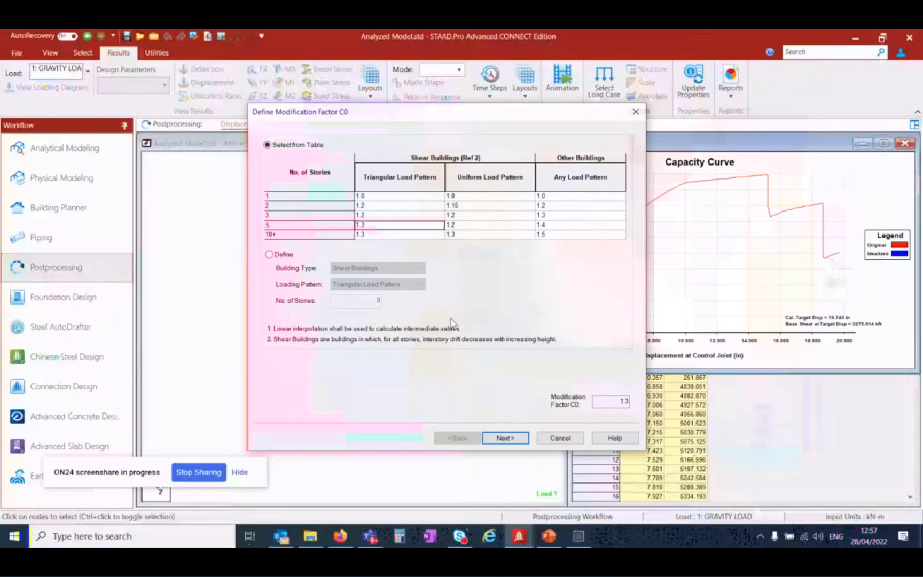
pyautogui.click(504, 438)
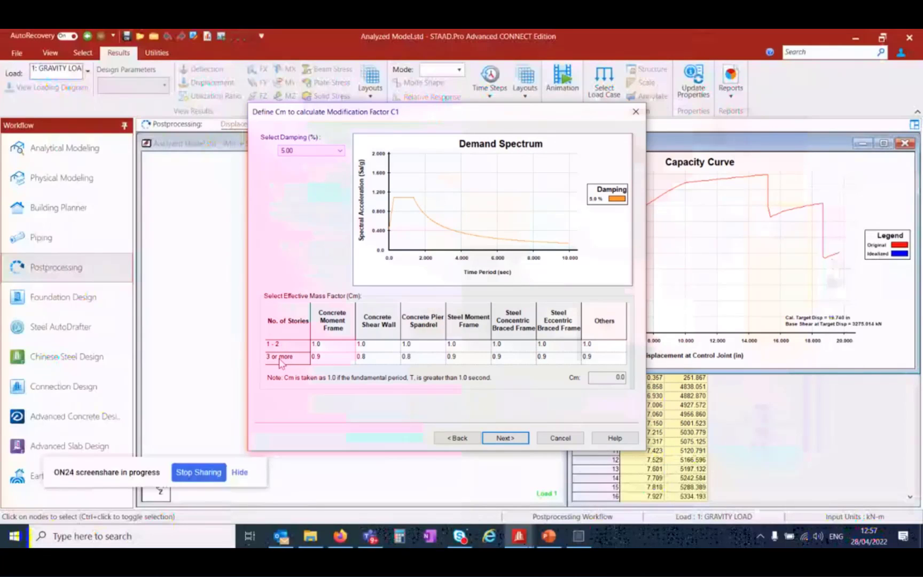
# Choose Cm of 0.9 for a steel moment frame of 3 or more stories, and finish with Immediate Occupancy and framing Type 1
pyautogui.click(463, 358)
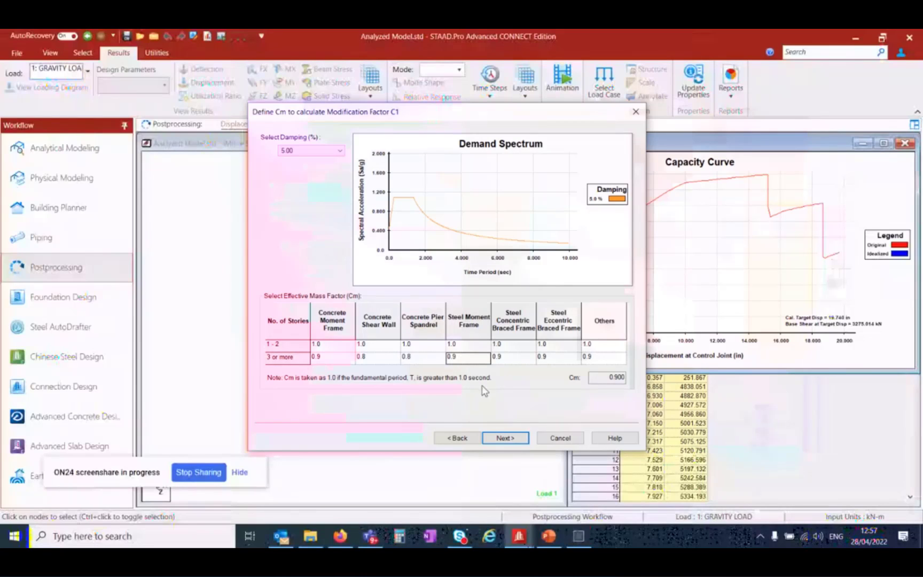
pyautogui.click(505, 438)
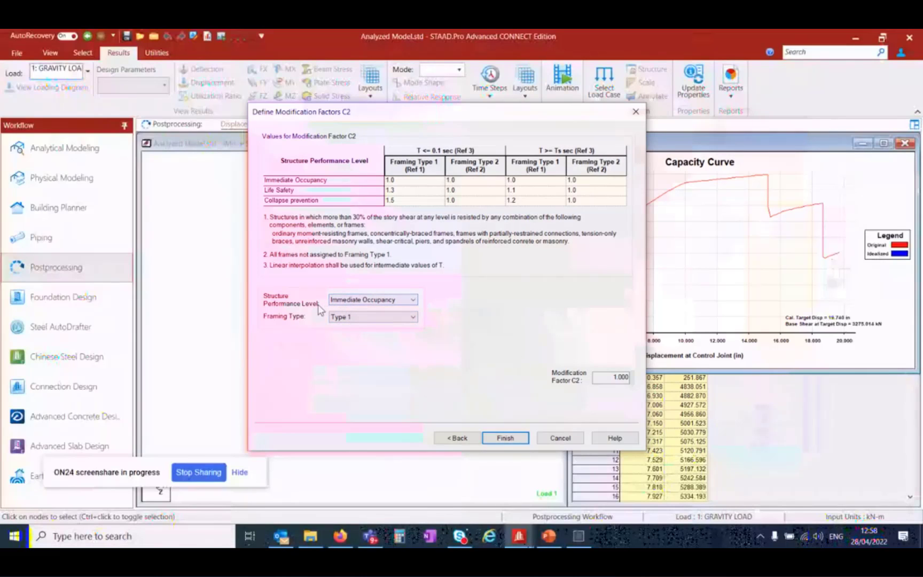
pyautogui.click(393, 300)
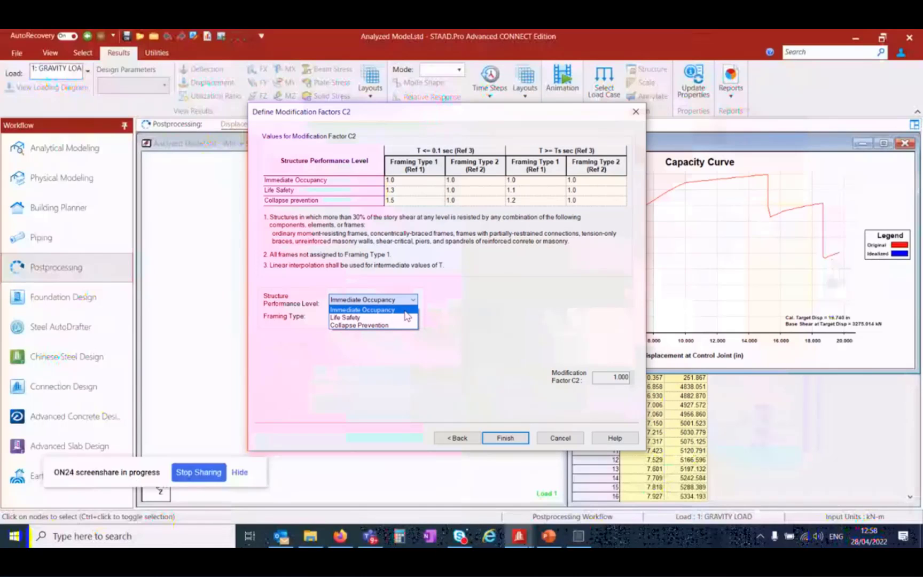
pyautogui.click(407, 315)
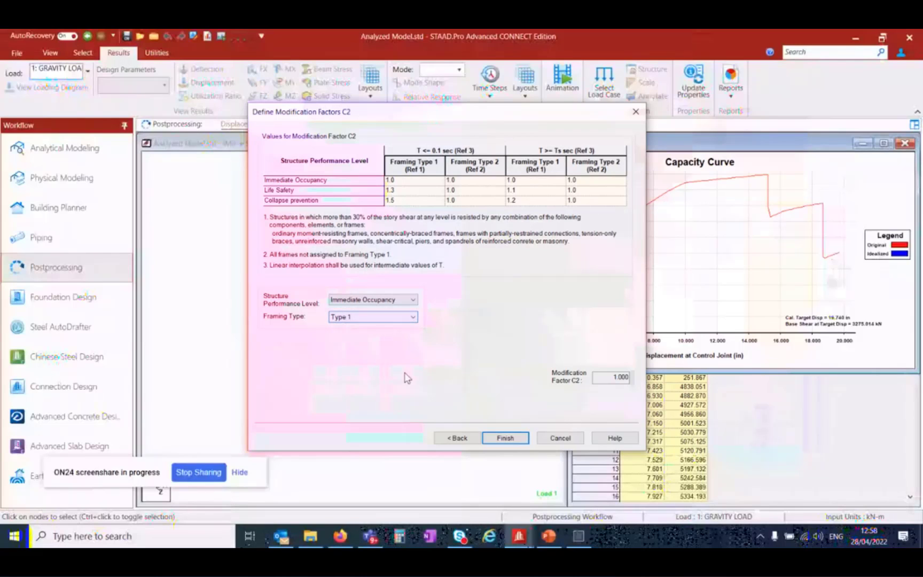
pyautogui.click(505, 438)
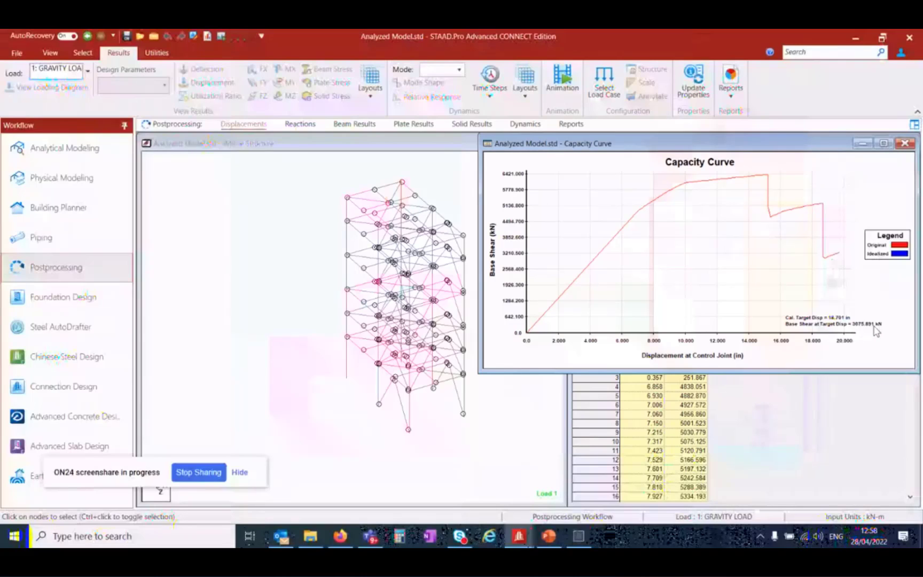
# Show the idealized capacity curve on the graph and shrink its window back above the load step table
pyautogui.rightClick(658, 254)
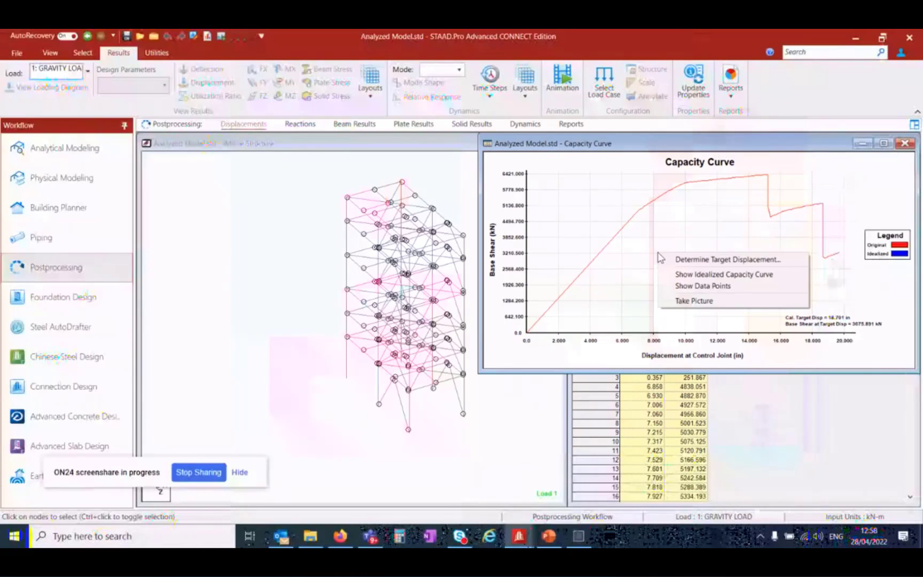
pyautogui.click(720, 275)
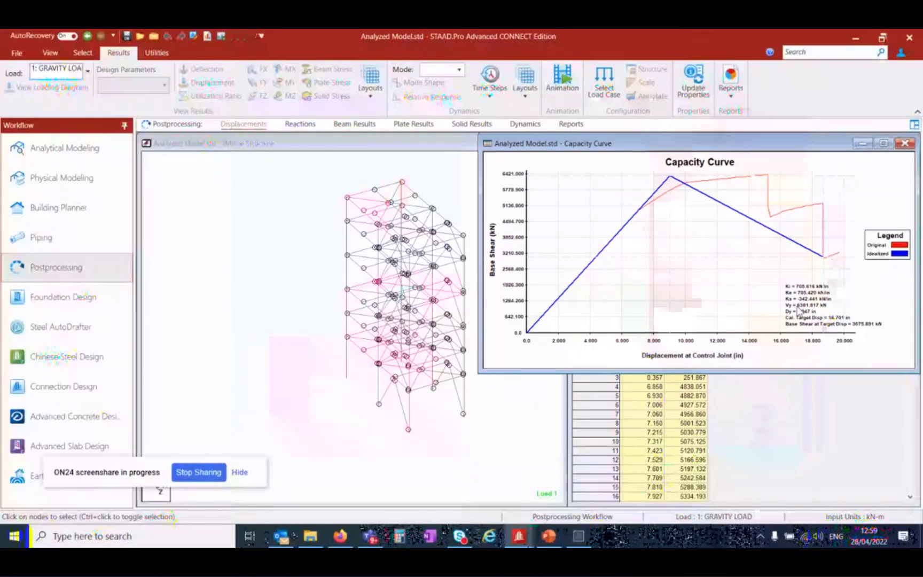
pyautogui.moveTo(479, 372); pyautogui.dragTo(569, 319)
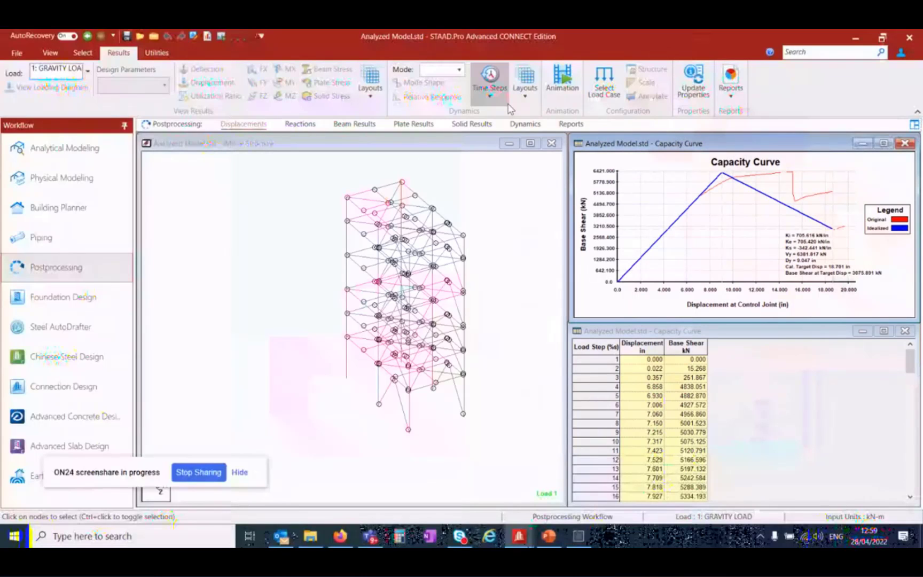
pyautogui.rightClick(641, 347)
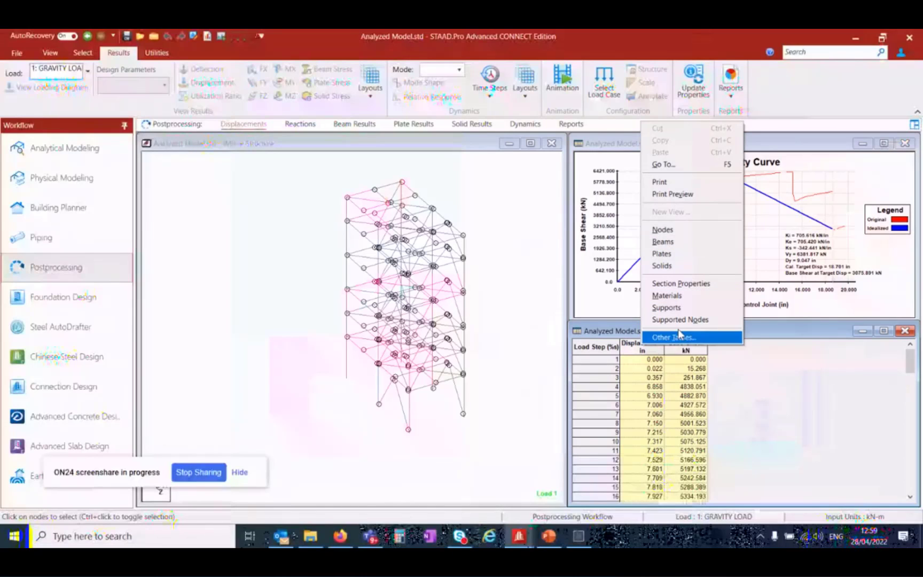
pyautogui.rightClick(642, 356)
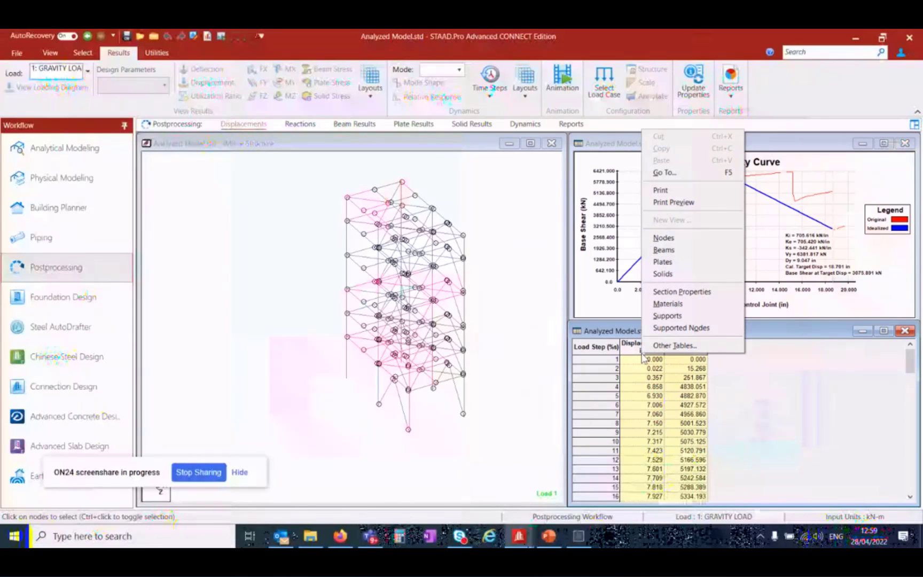
pyautogui.click(589, 329)
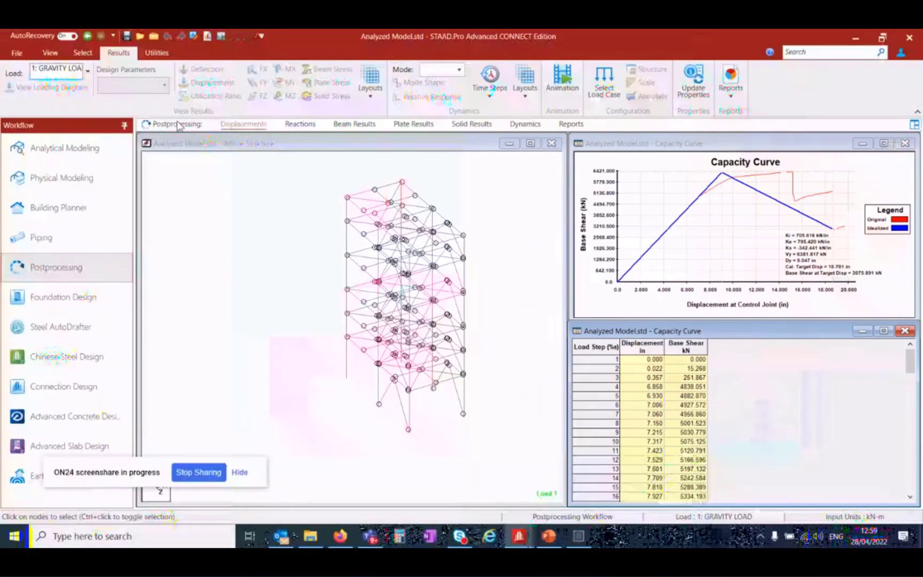
# Display the pushover Node Results layout and advance the results to load step 3
pyautogui.click(525, 91)
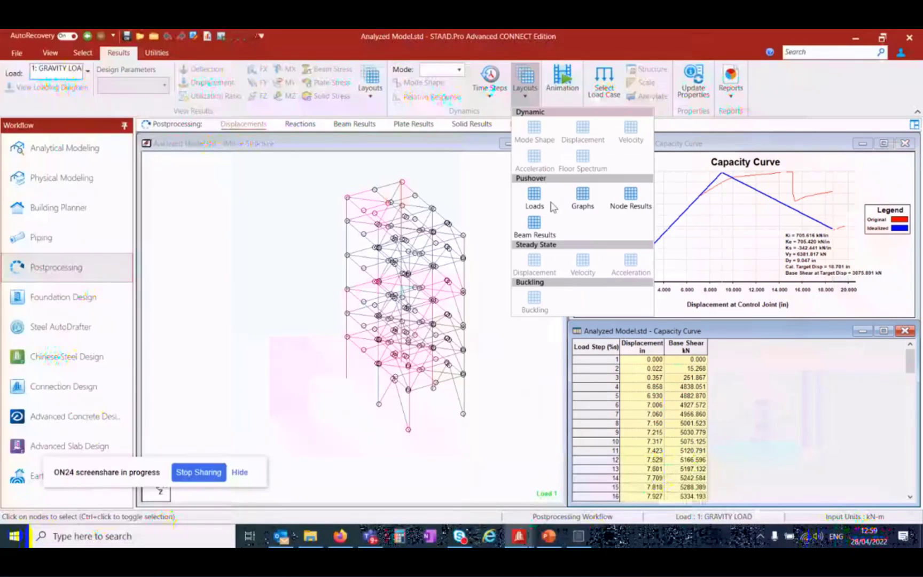
pyautogui.click(630, 196)
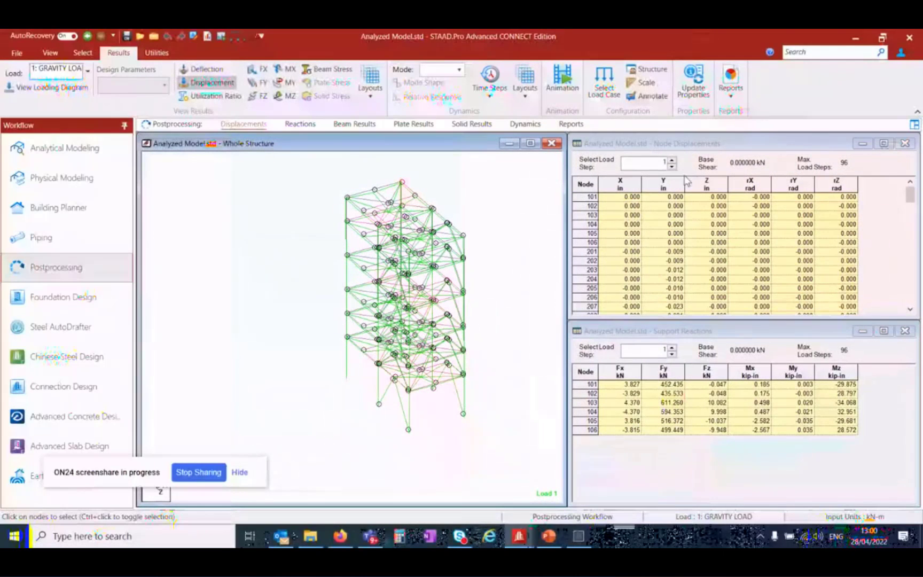
pyautogui.click(672, 160)
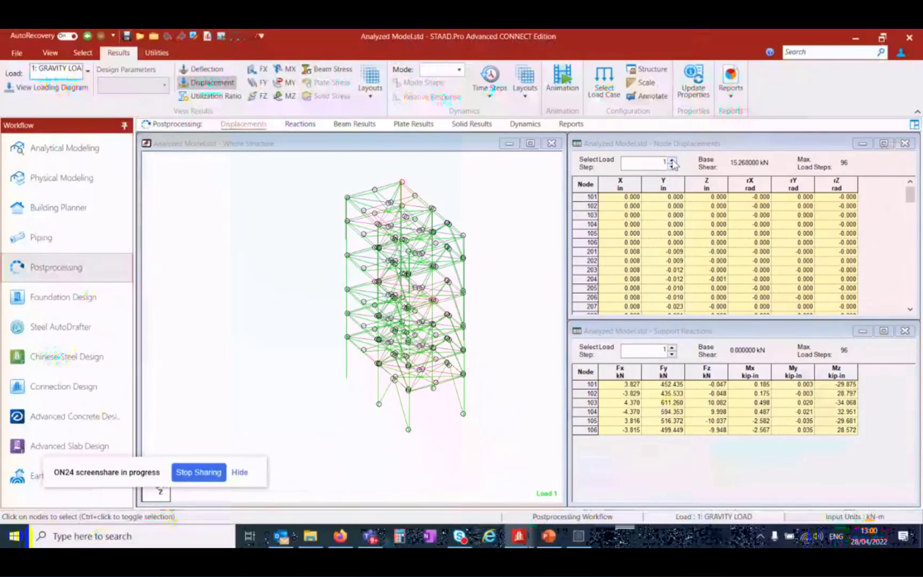
pyautogui.click(672, 160)
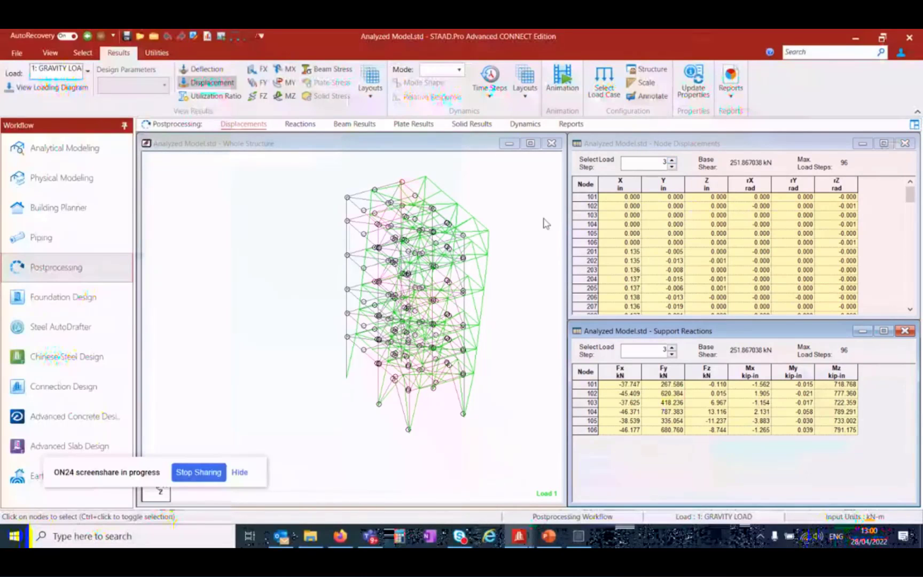
# Advance the node displacements and support reactions to load step 8 and activate the whole structure view
pyautogui.click(672, 161)
pyautogui.click(672, 161)
pyautogui.click(672, 161)
pyautogui.click(672, 161)
pyautogui.click(672, 161)
pyautogui.click(524, 257)
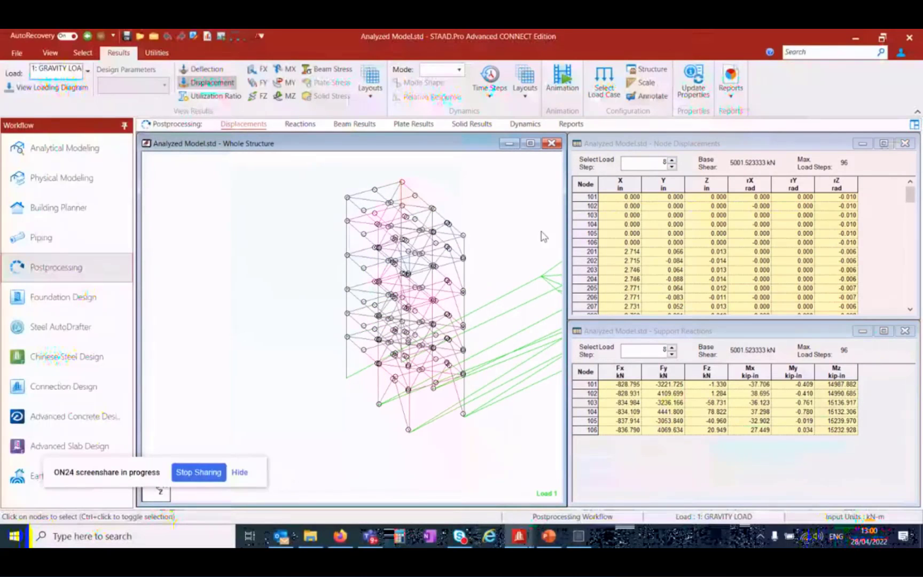
# Advance the node results to load step 27 and slightly shrink the Support Reactions window
pyautogui.click(672, 161)
pyautogui.click(671, 161)
pyautogui.click(672, 161)
pyautogui.click(671, 161)
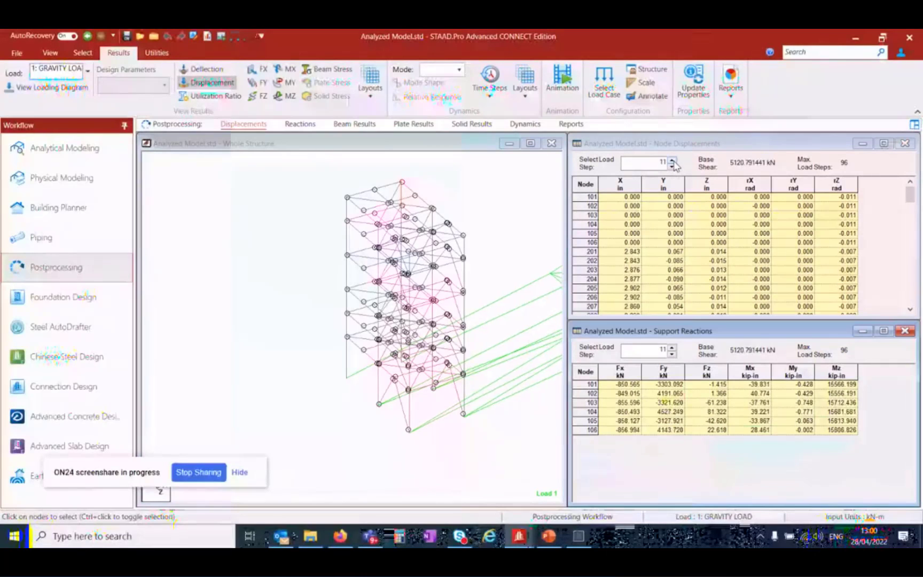
pyautogui.click(672, 160)
pyautogui.click(672, 161)
pyautogui.click(672, 161)
pyautogui.click(671, 161)
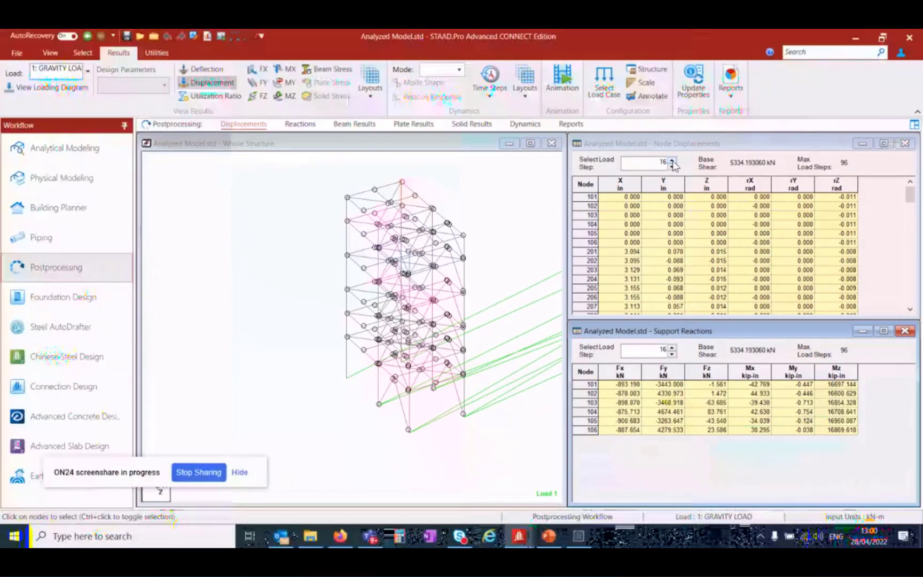
pyautogui.click(672, 160)
pyautogui.click(672, 161)
pyautogui.click(672, 161)
pyautogui.click(672, 160)
pyautogui.click(671, 161)
pyautogui.click(672, 160)
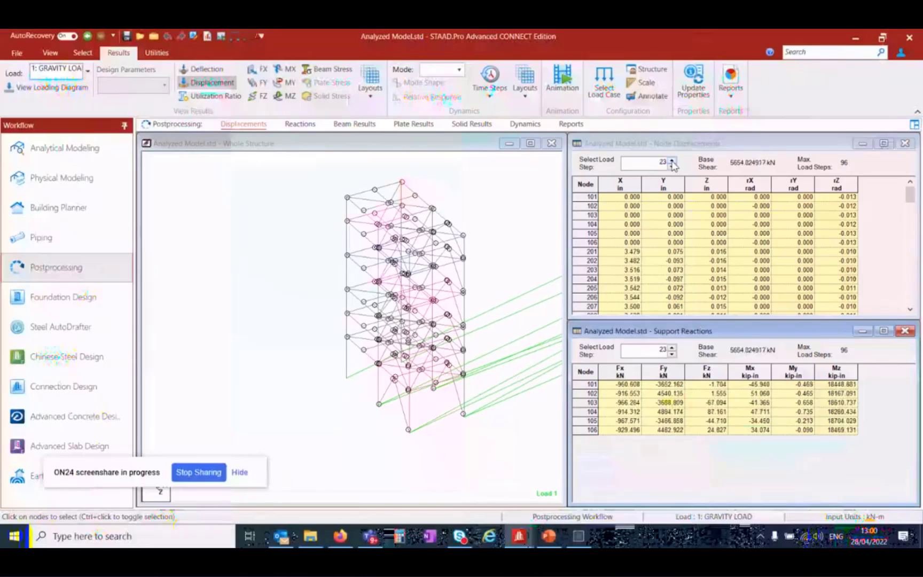
pyautogui.click(672, 160)
pyautogui.click(672, 160)
pyautogui.click(671, 162)
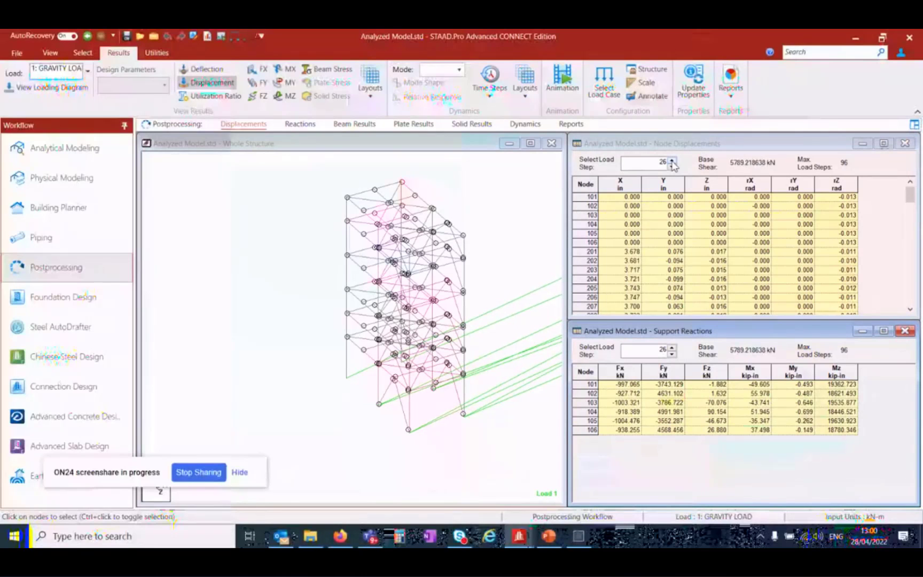
pyautogui.click(671, 161)
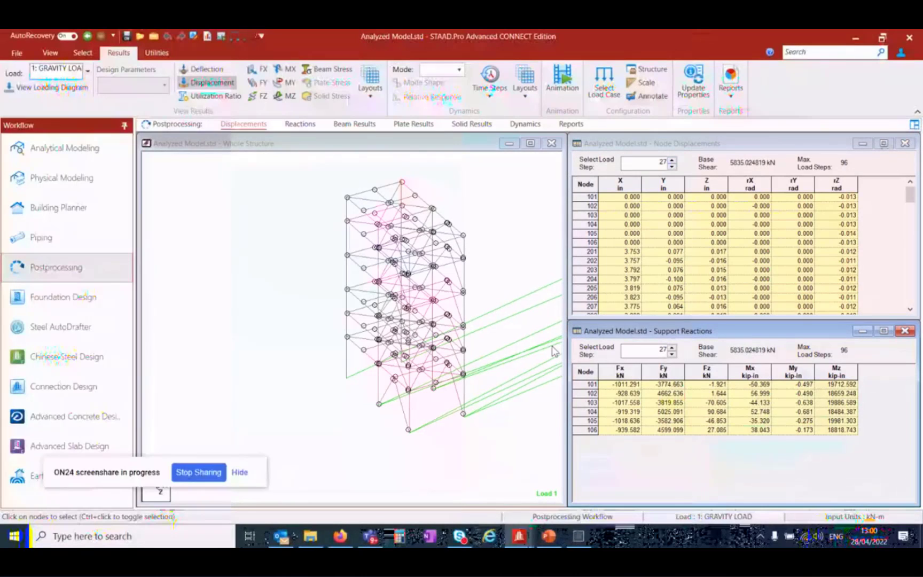
pyautogui.moveTo(568, 322); pyautogui.dragTo(533, 220)
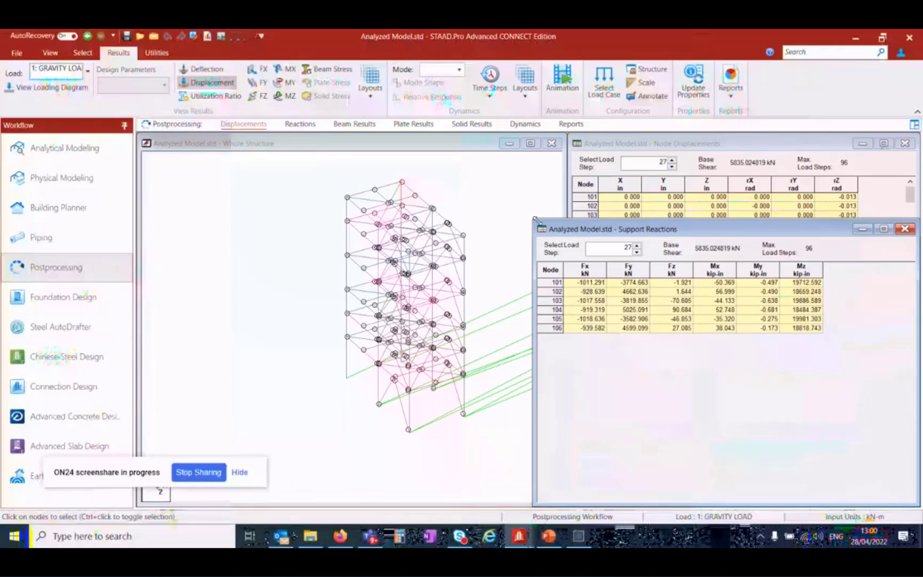
pyautogui.moveTo(534, 218); pyautogui.dragTo(586, 323)
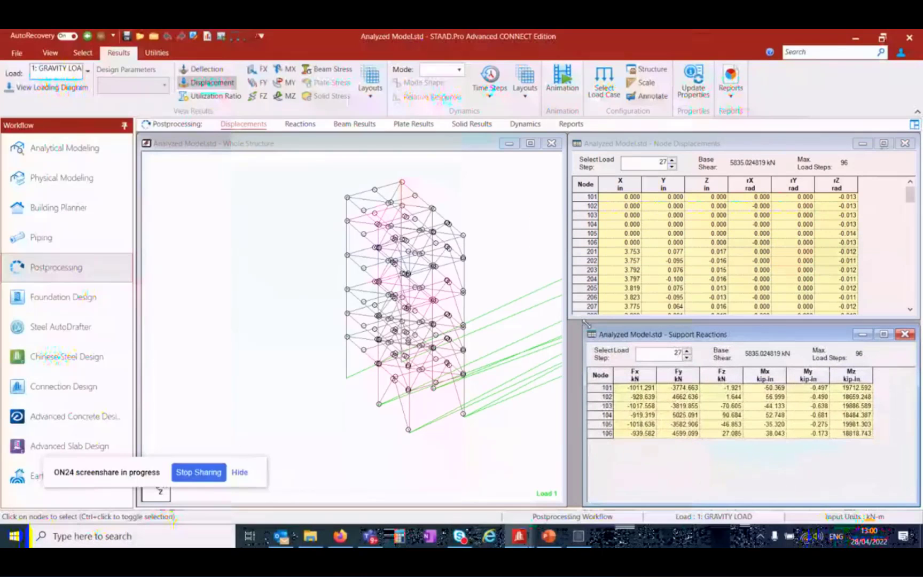
# Display the pushover Beam Results layout and enlarge the Beam Hinge Results window
pyautogui.click(526, 97)
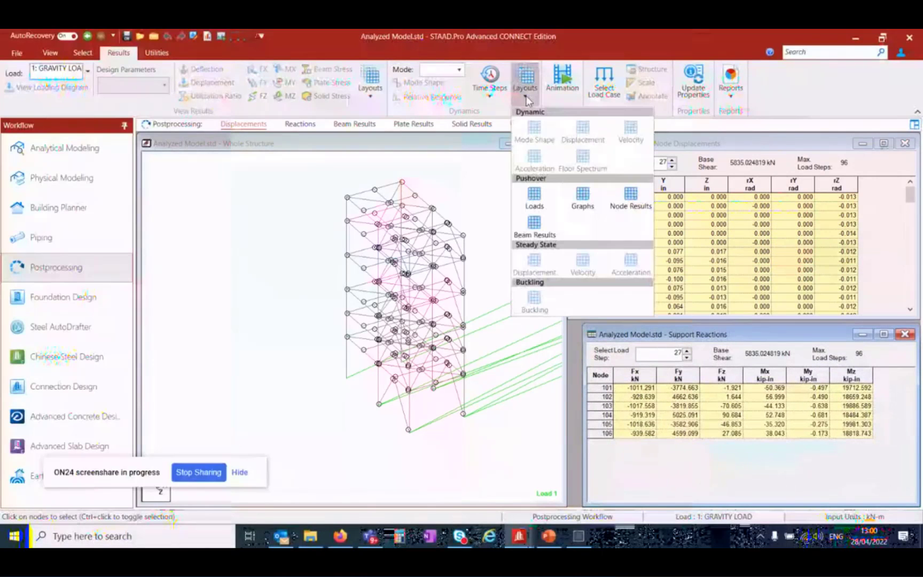
pyautogui.click(533, 223)
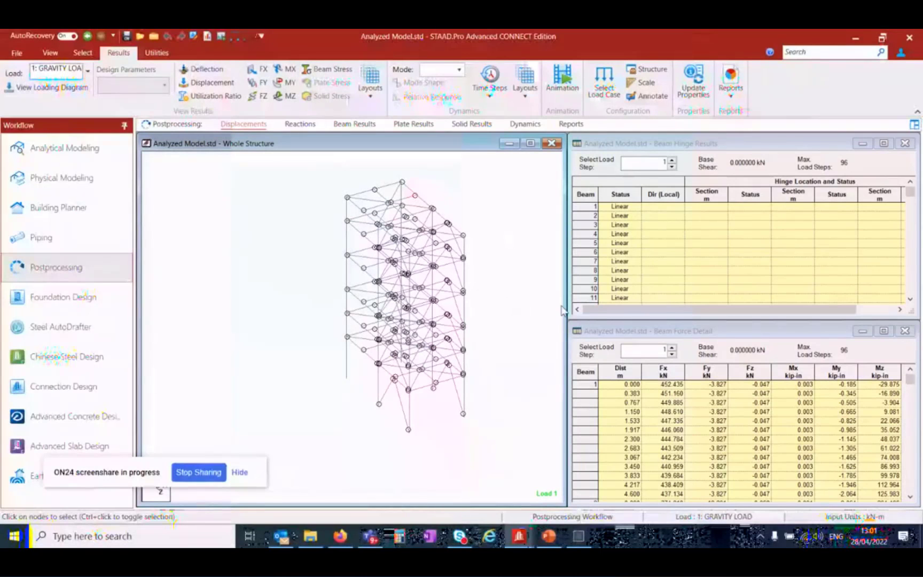
pyautogui.moveTo(570, 315); pyautogui.dragTo(531, 398)
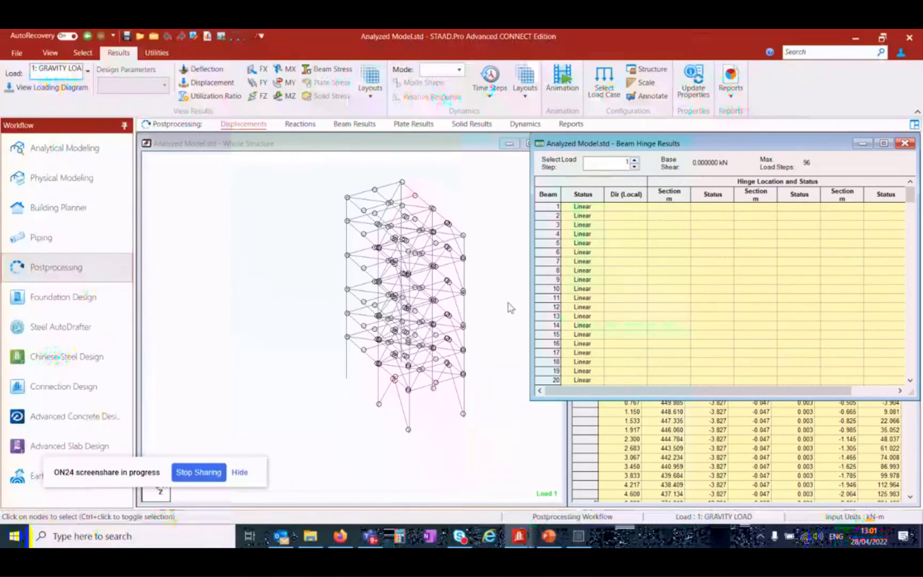
# Advance the beam hinge results to load step 5 to find where the first hinges form
pyautogui.scroll(3, 473, 323)
pyautogui.moveTo(473, 323); pyautogui.dragTo(458, 345, button='middle')
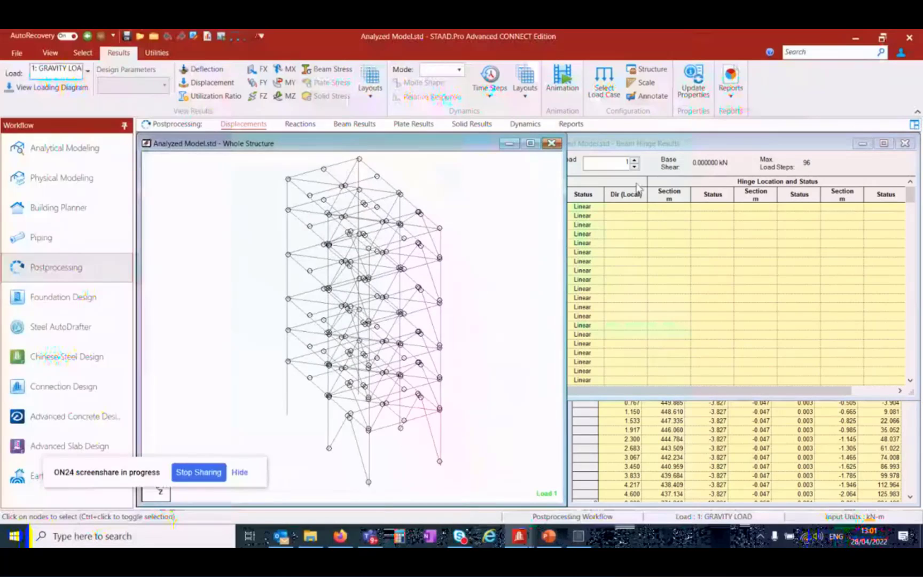
pyautogui.click(634, 161)
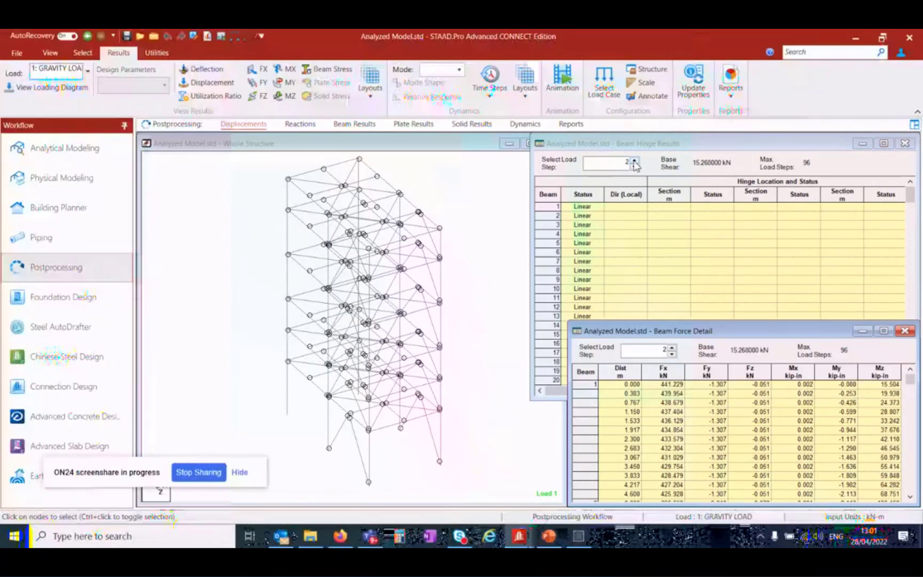
pyautogui.click(634, 161)
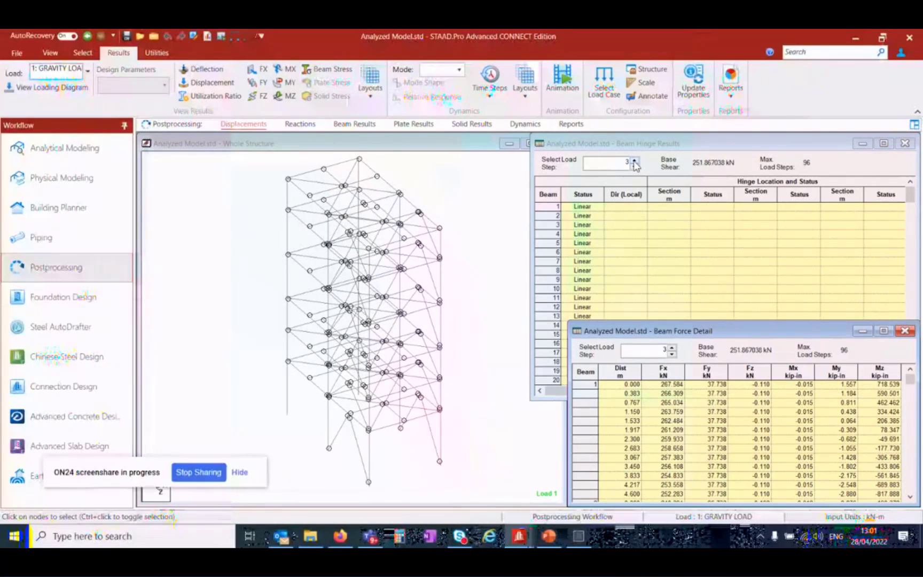
pyautogui.click(634, 162)
pyautogui.click(634, 161)
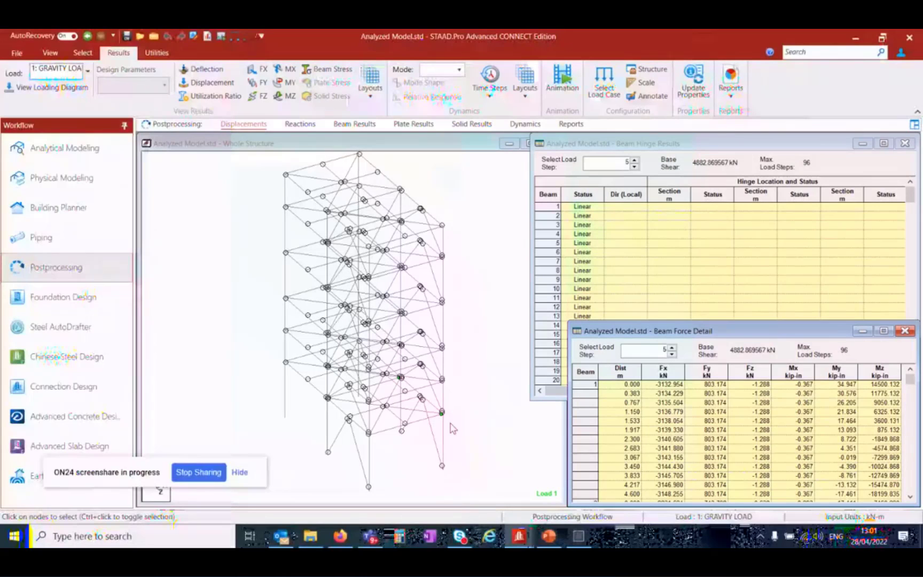
# Examine the hinge at the lower corner column and return the beam results to load step 4
pyautogui.scroll(4, 451, 426)
pyautogui.moveTo(482, 450); pyautogui.dragTo(446, 411, button='middle')
pyautogui.scroll(-5, 444, 407)
pyautogui.click(634, 166)
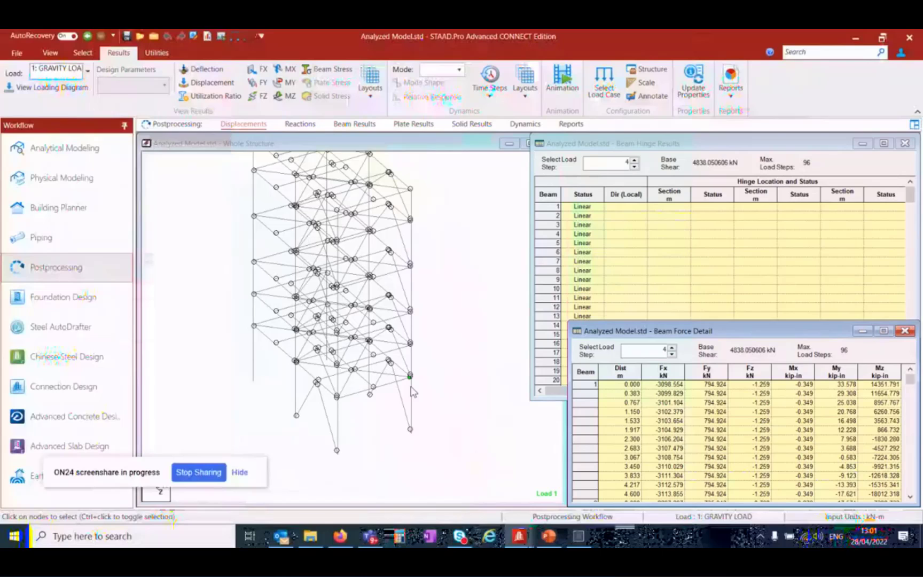
# Select the lowest corner column below the marked hinge and locate its row in the Beam Hinge Results table
pyautogui.click(410, 390)
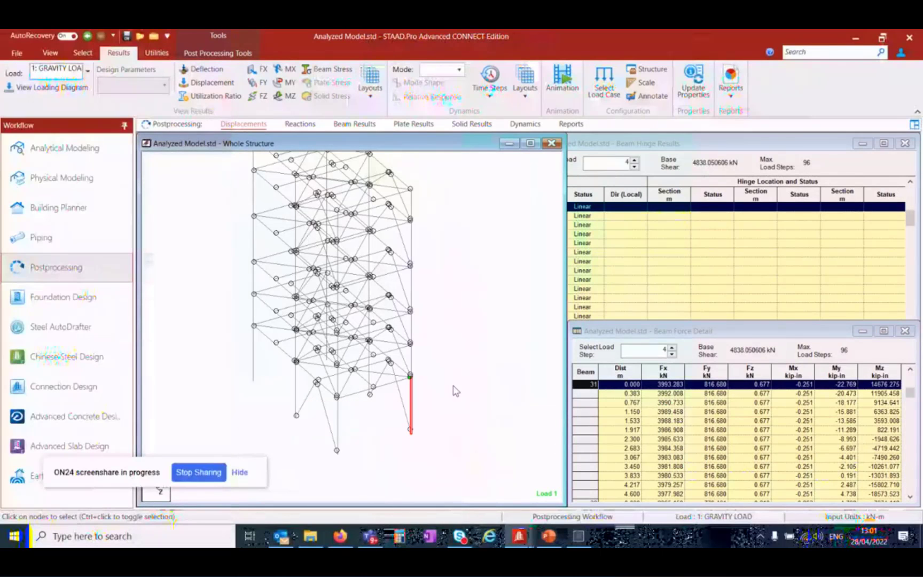
pyautogui.click(644, 145)
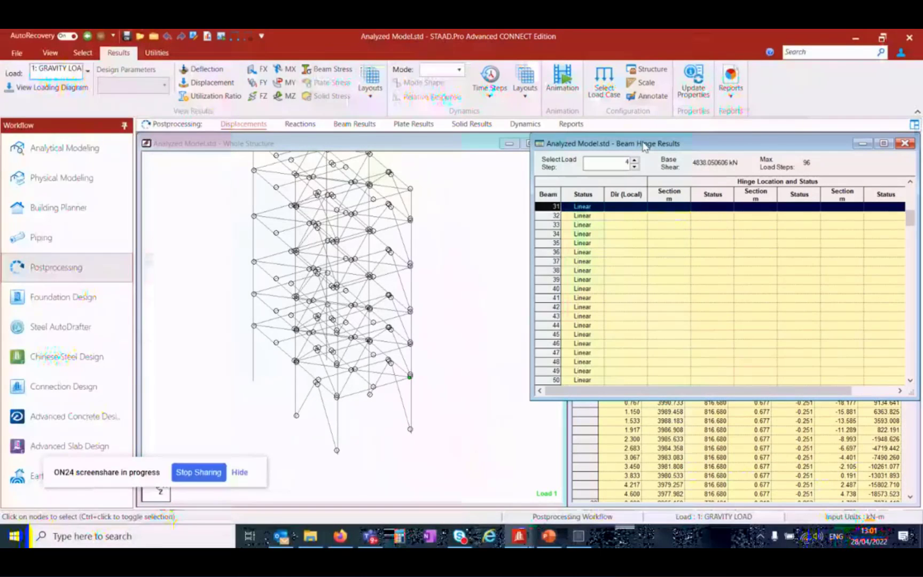
pyautogui.scroll(3, 582, 235)
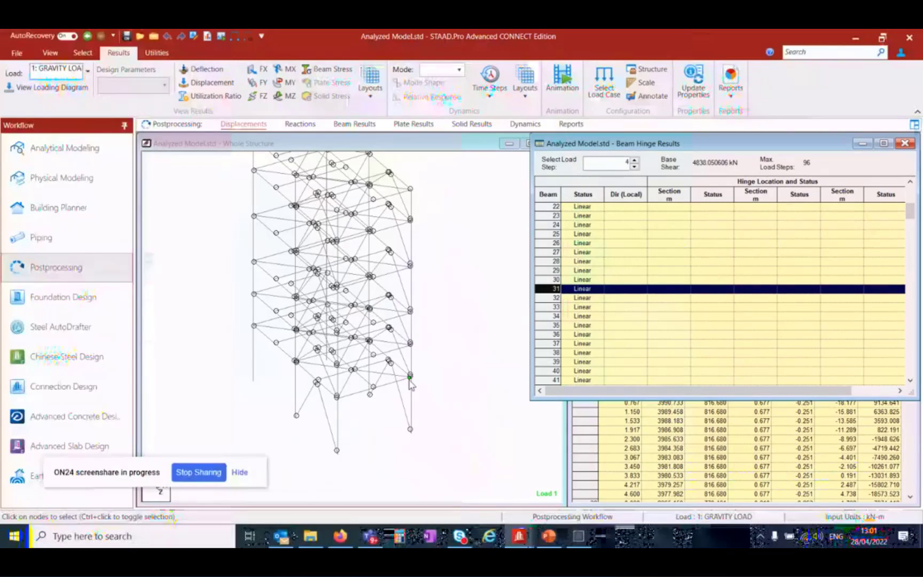
# Advance the beam hinge results to load step 9 and shrink the Beam Force Detail window below the hinge table
pyautogui.click(634, 160)
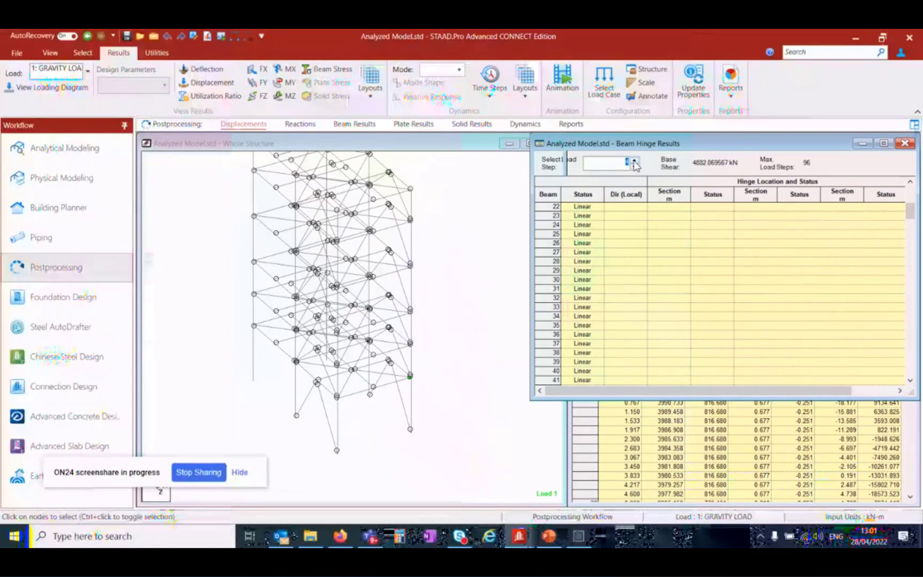
pyautogui.click(634, 160)
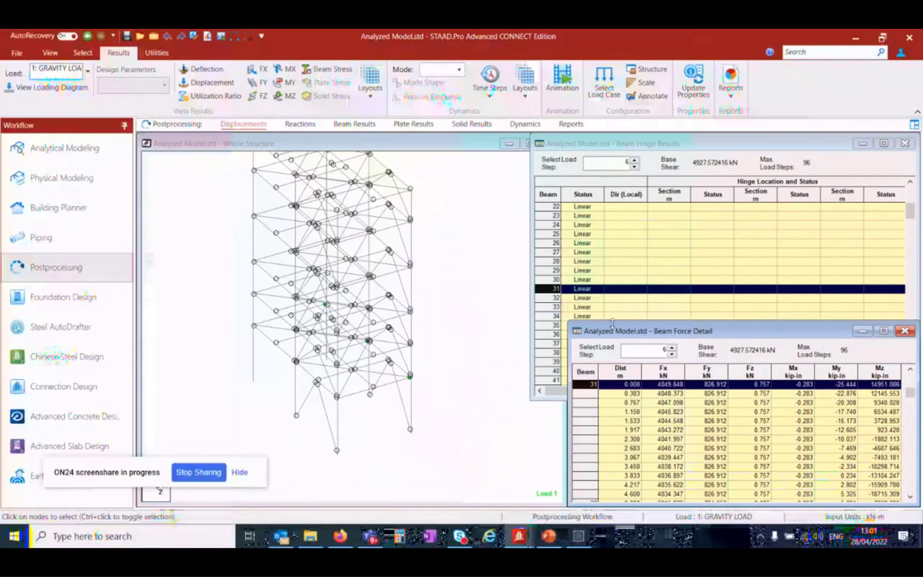
pyautogui.moveTo(612, 323); pyautogui.dragTo(600, 402)
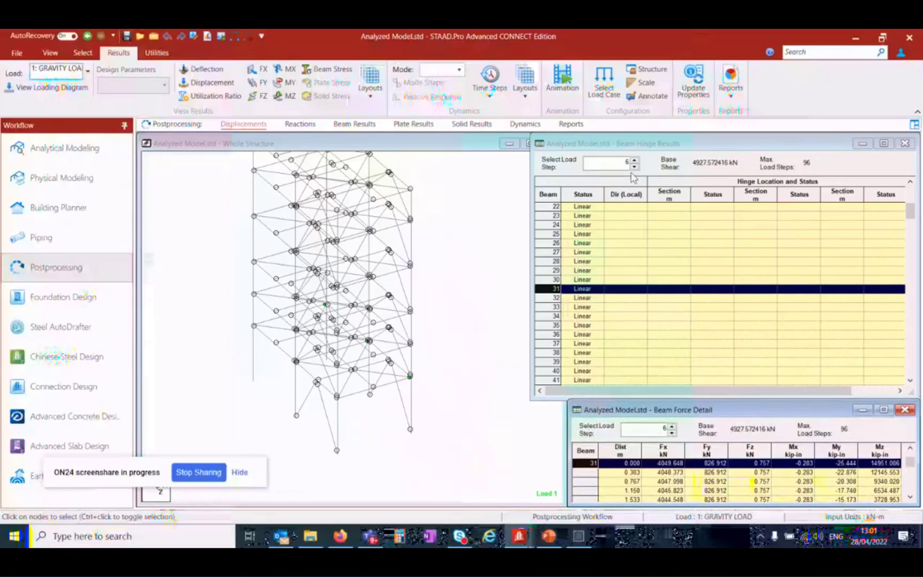
pyautogui.click(634, 160)
pyautogui.click(634, 160)
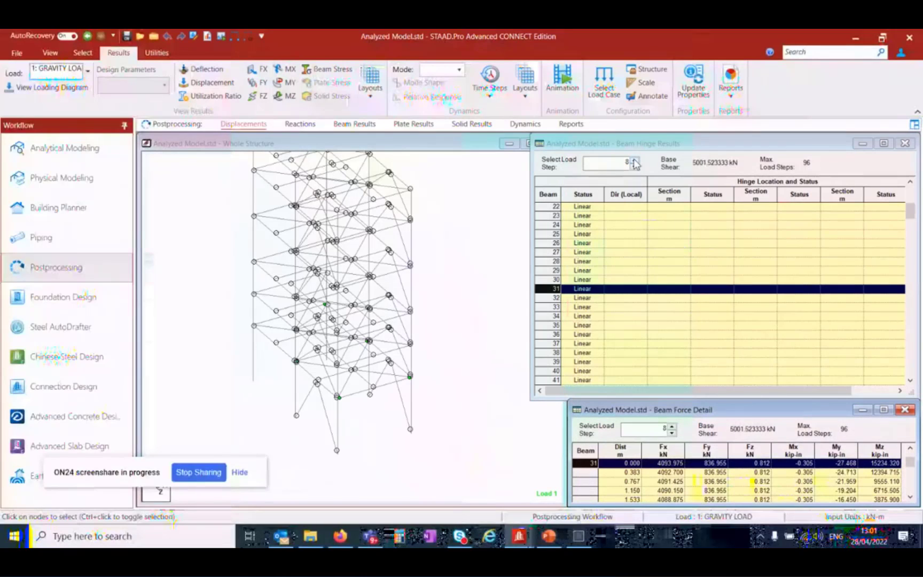
pyautogui.click(634, 161)
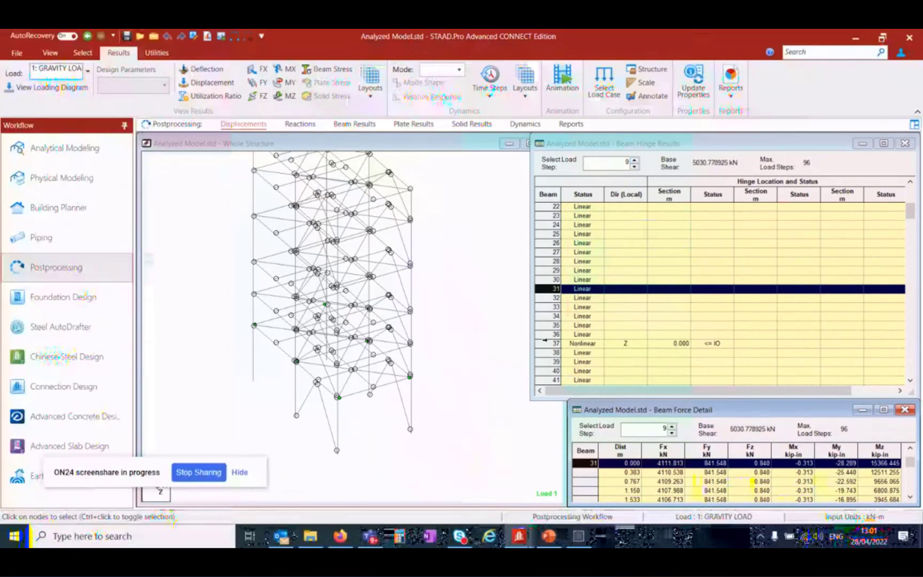
# Select the nonlinear beam 37 in the Beam Hinge Results table and check for it in the structure view
pyautogui.click(582, 343)
pyautogui.click(448, 398)
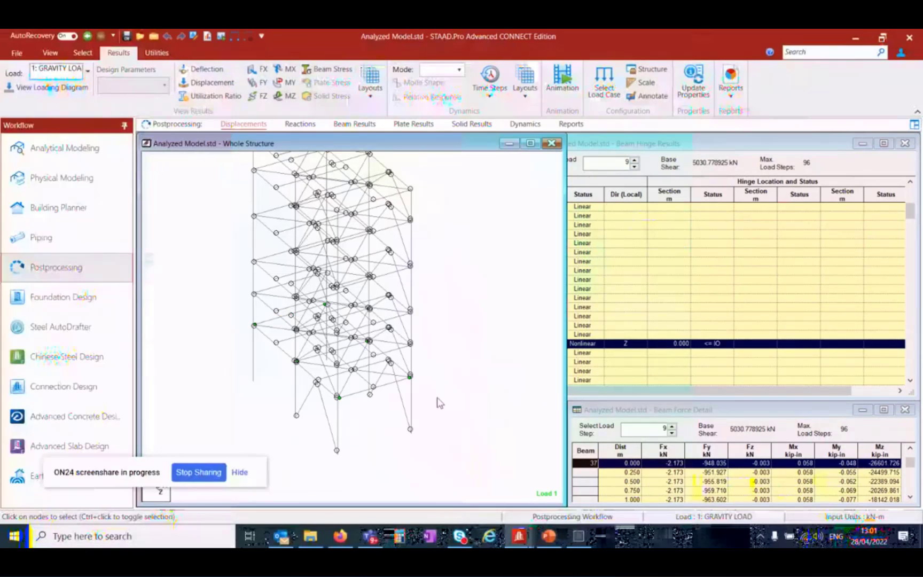
pyautogui.scroll(2, 270, 388)
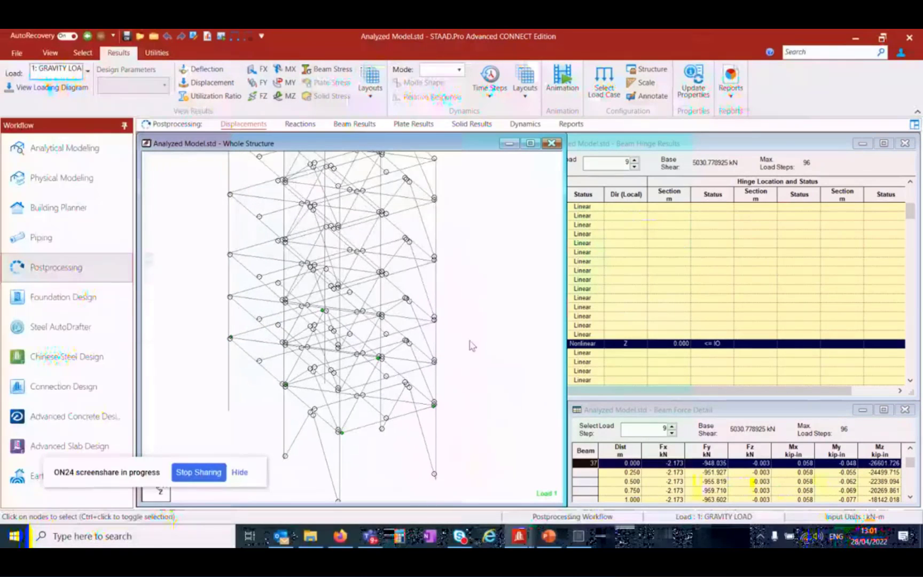
pyautogui.click(600, 345)
pyautogui.click(555, 344)
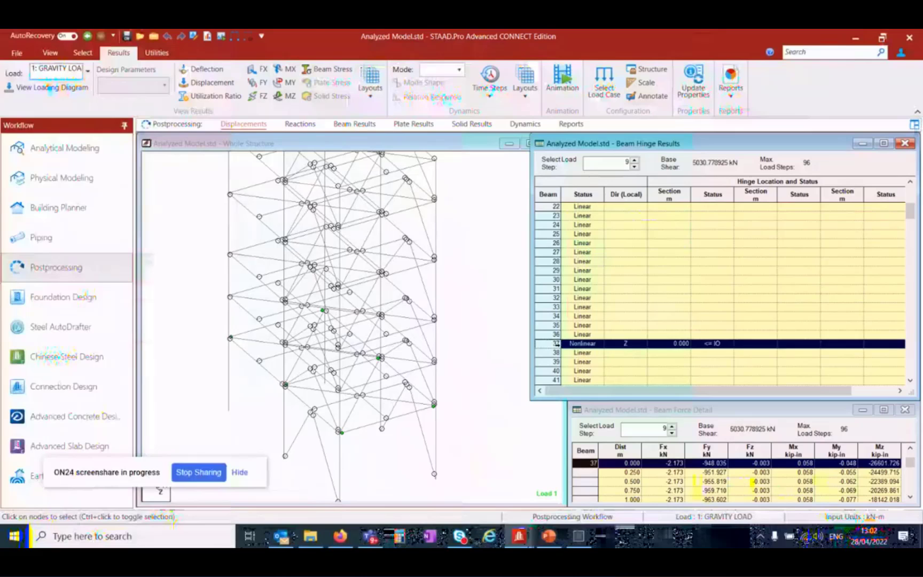
pyautogui.click(499, 352)
pyautogui.click(572, 351)
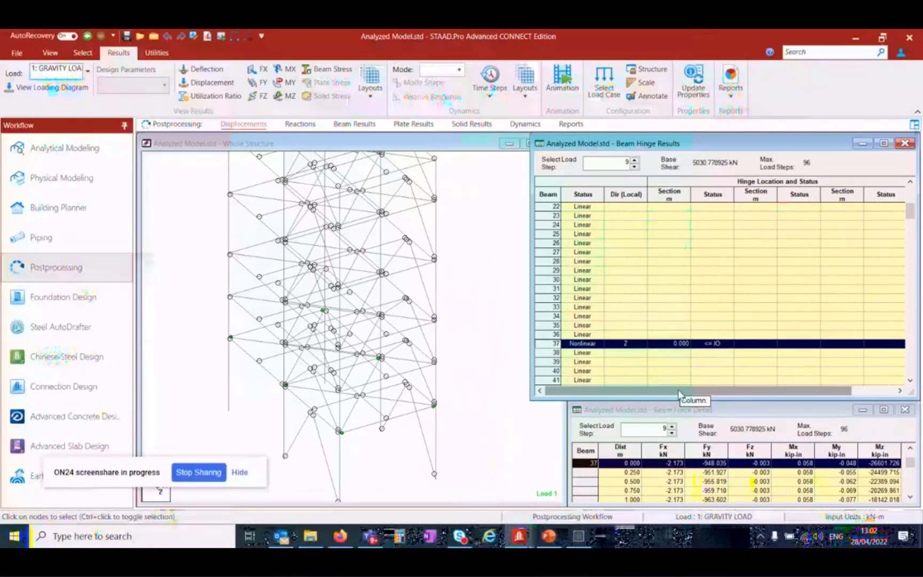
# Advance the beam hinge results step by step to load step 25 and return to load step 24
pyautogui.moveTo(678, 391); pyautogui.dragTo(728, 398)
pyautogui.click(635, 159)
pyautogui.click(634, 159)
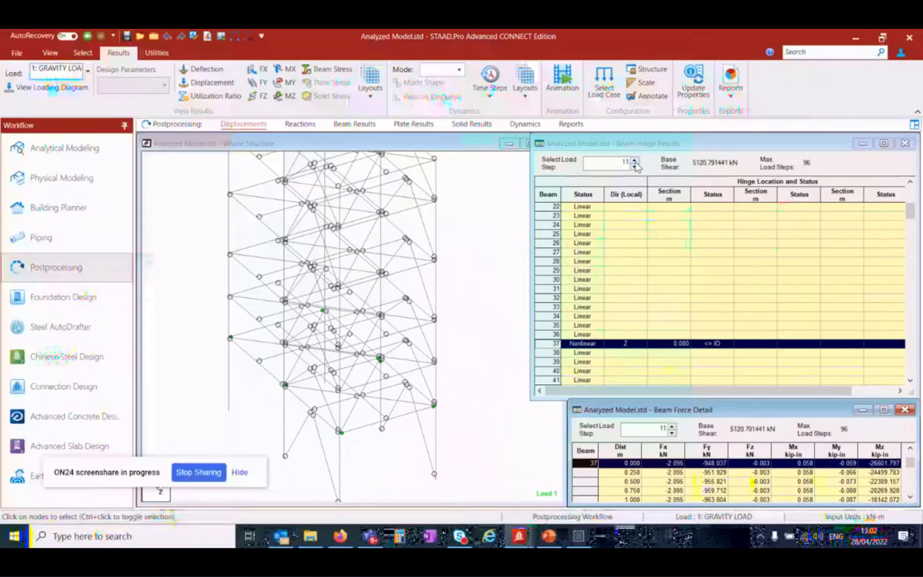
pyautogui.click(634, 160)
pyautogui.click(634, 161)
pyautogui.click(635, 160)
pyautogui.click(634, 161)
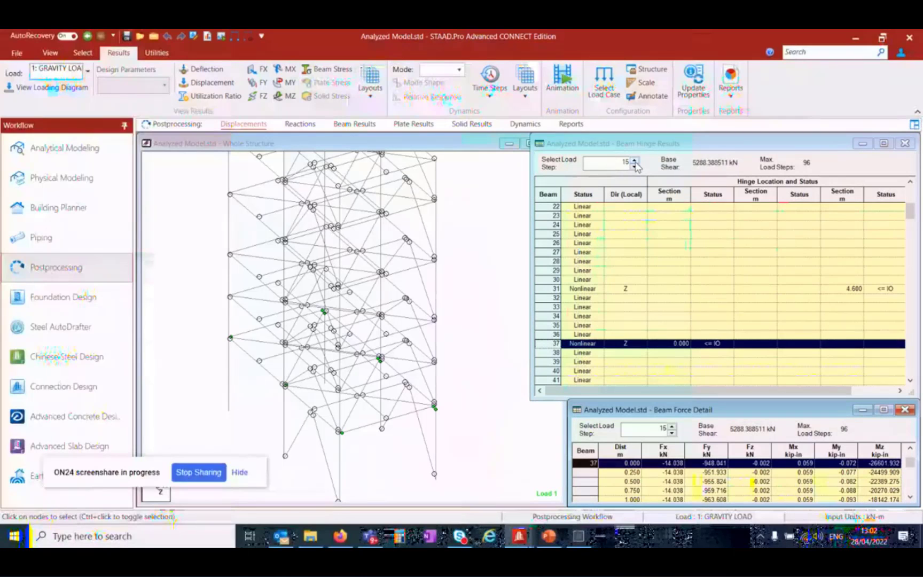
pyautogui.click(634, 161)
pyautogui.click(634, 160)
pyautogui.click(634, 161)
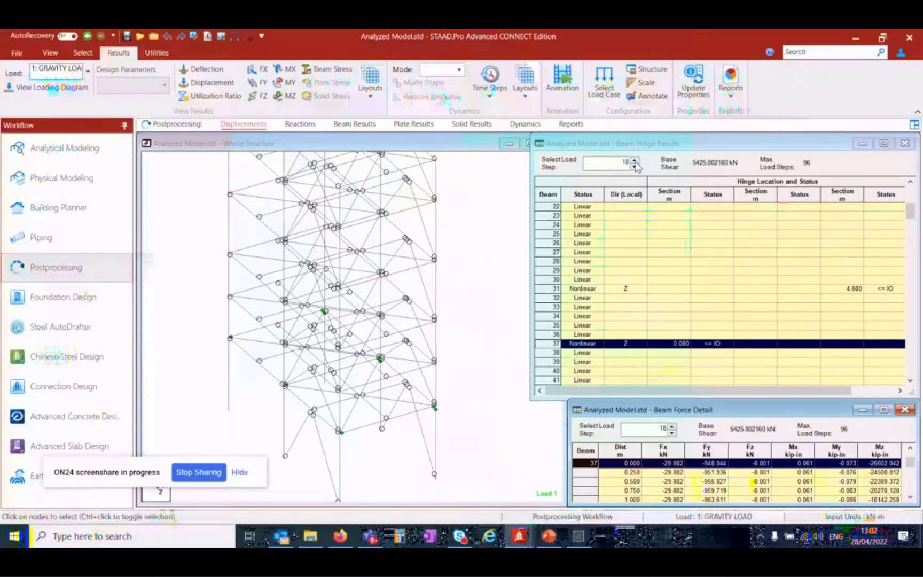
pyautogui.click(634, 160)
pyautogui.click(635, 161)
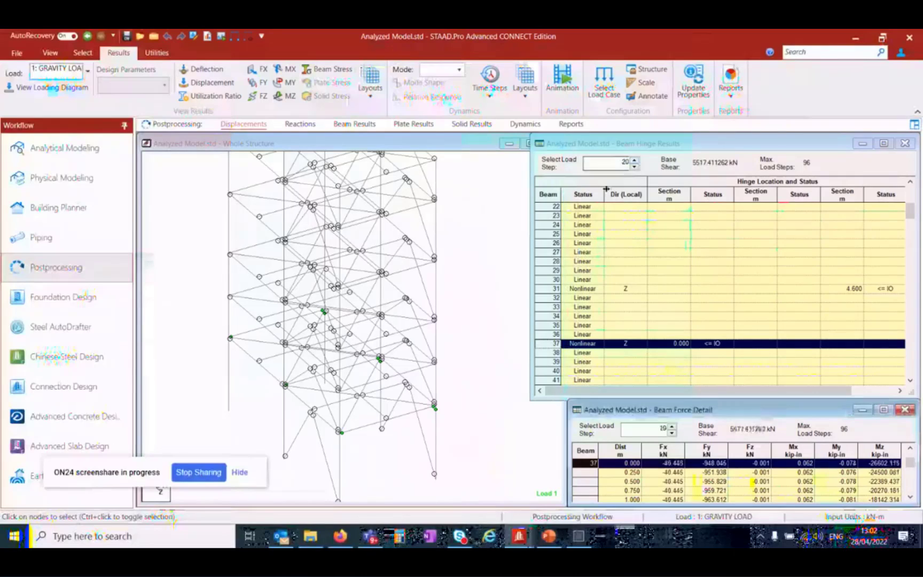
pyautogui.click(634, 160)
pyautogui.click(634, 160)
pyautogui.click(635, 160)
pyautogui.click(634, 160)
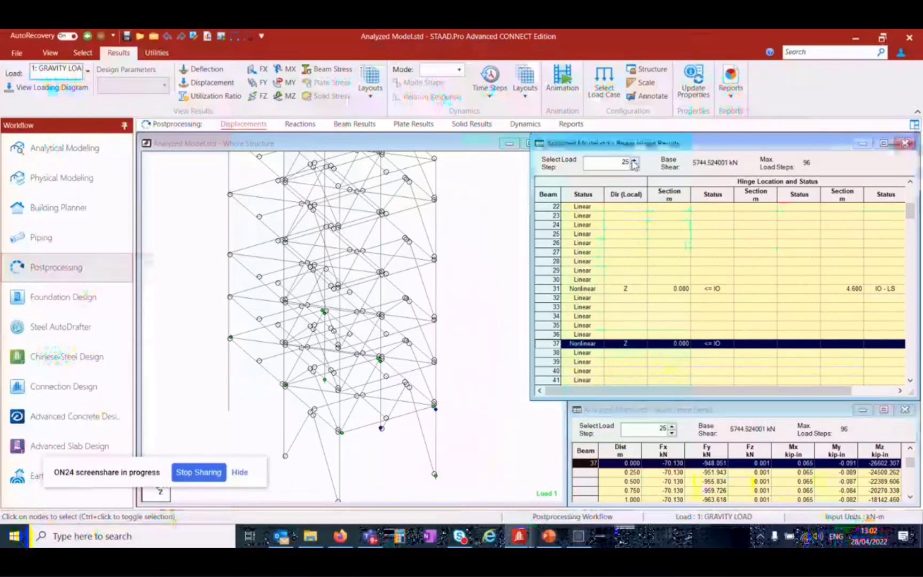
pyautogui.click(634, 161)
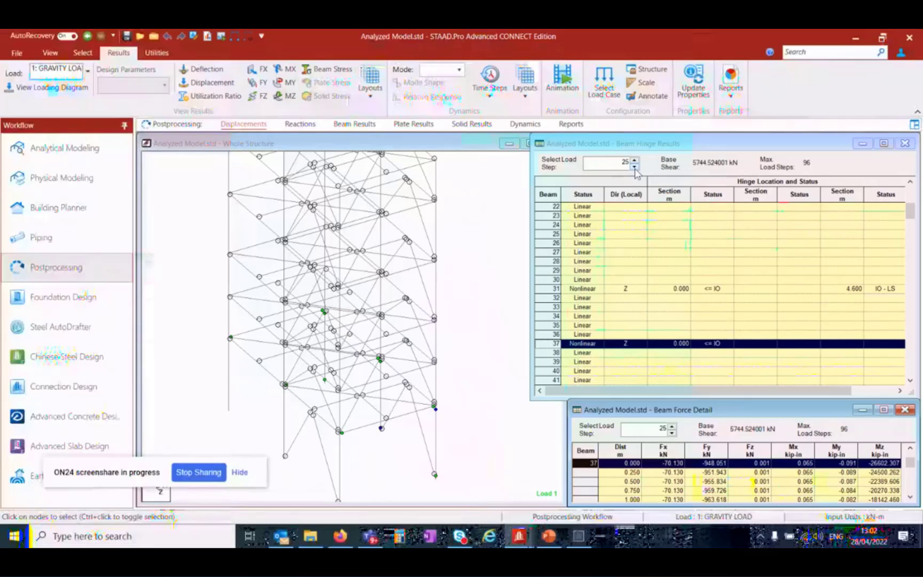
pyautogui.click(634, 166)
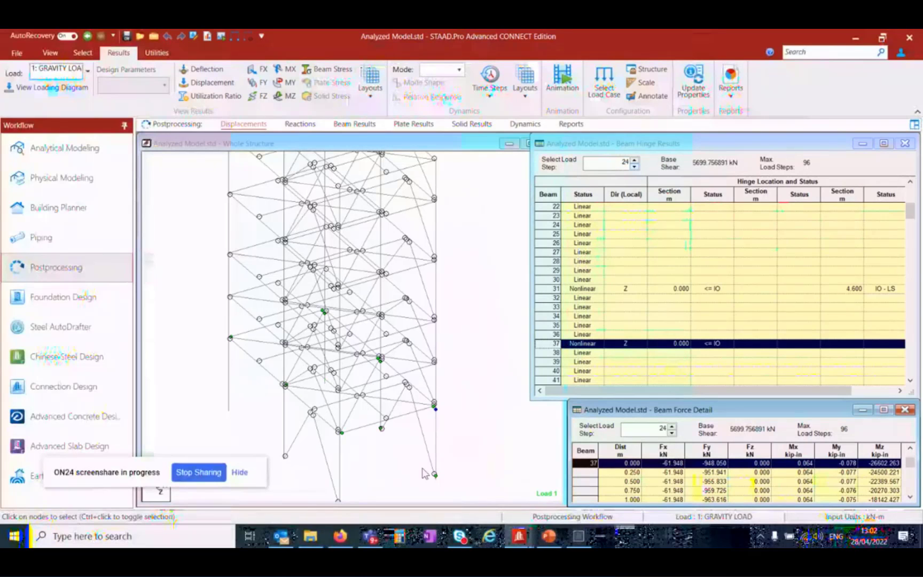
# Select the lowest corner column with hinges at both ends and examine its hinge locations and statuses in the Beam Hinge Results table
pyautogui.click(436, 425)
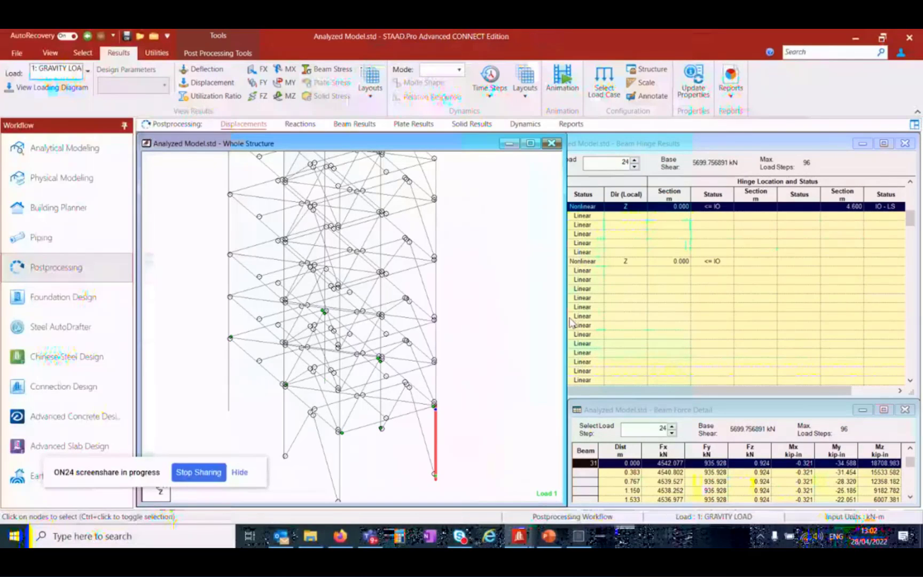
pyautogui.scroll(2, 682, 316)
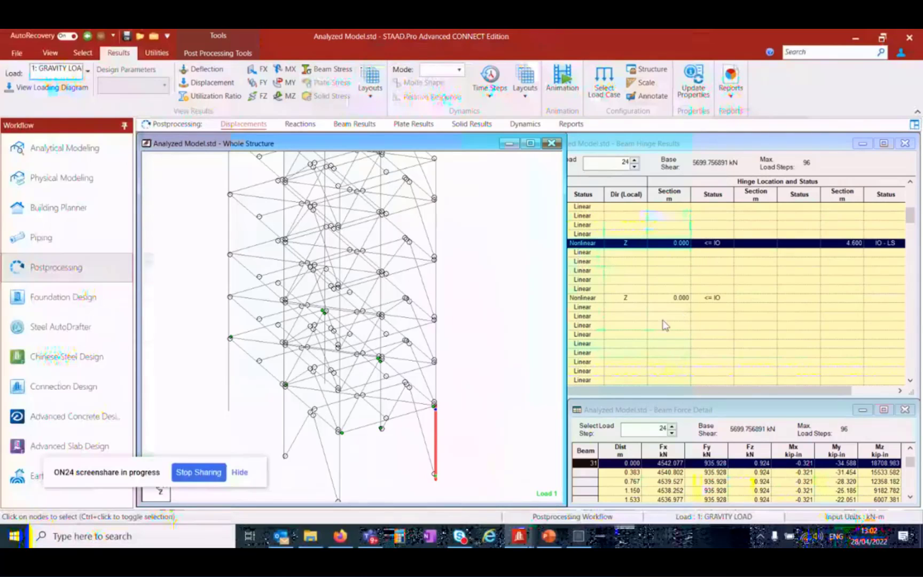
pyautogui.click(613, 392)
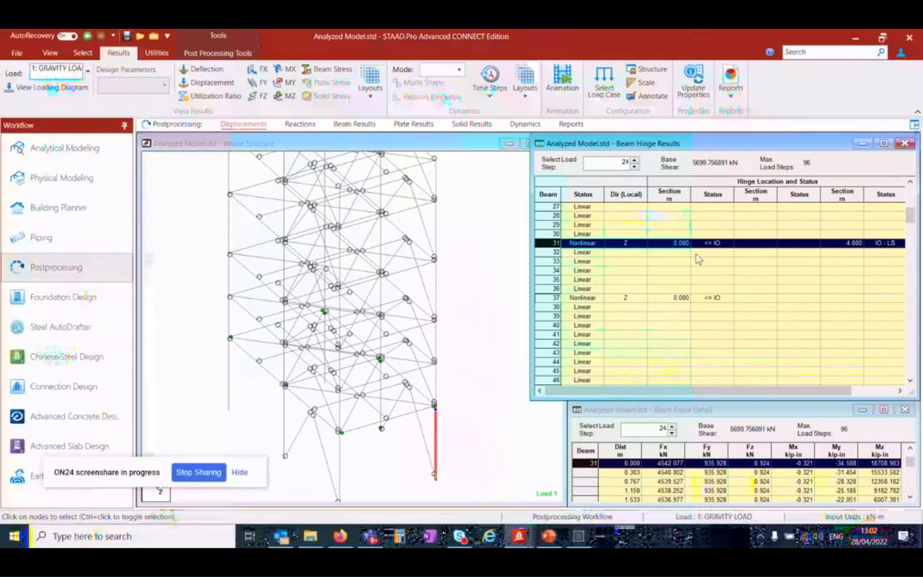
pyautogui.moveTo(780, 391); pyautogui.dragTo(826, 392)
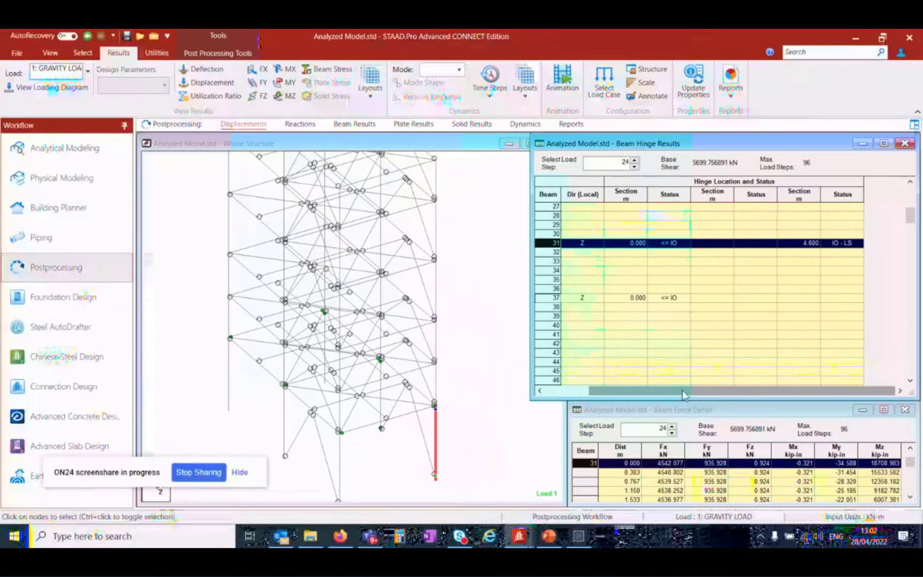
pyautogui.moveTo(683, 395); pyautogui.dragTo(641, 395)
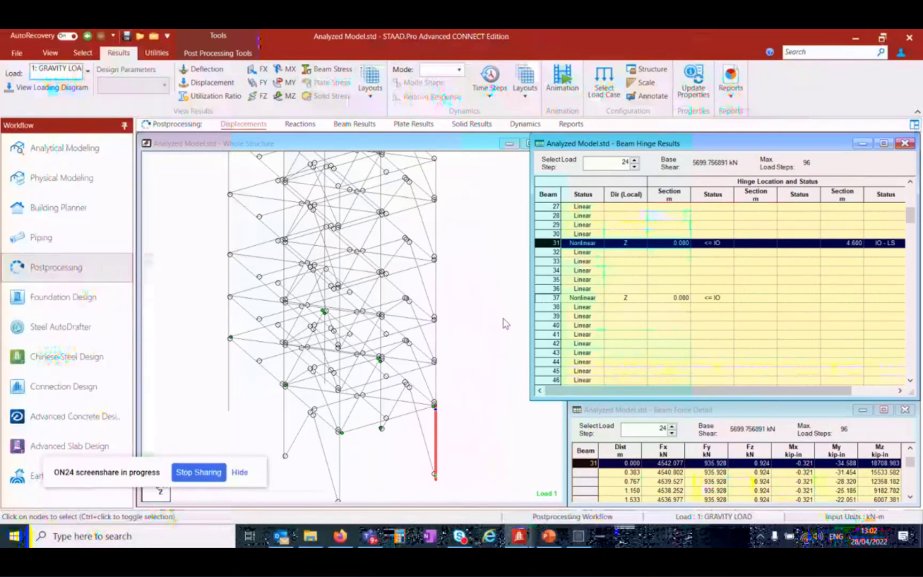
# Advance the beam hinge results through to load step 55 to follow how the hinges develop in the structure
pyautogui.click(634, 160)
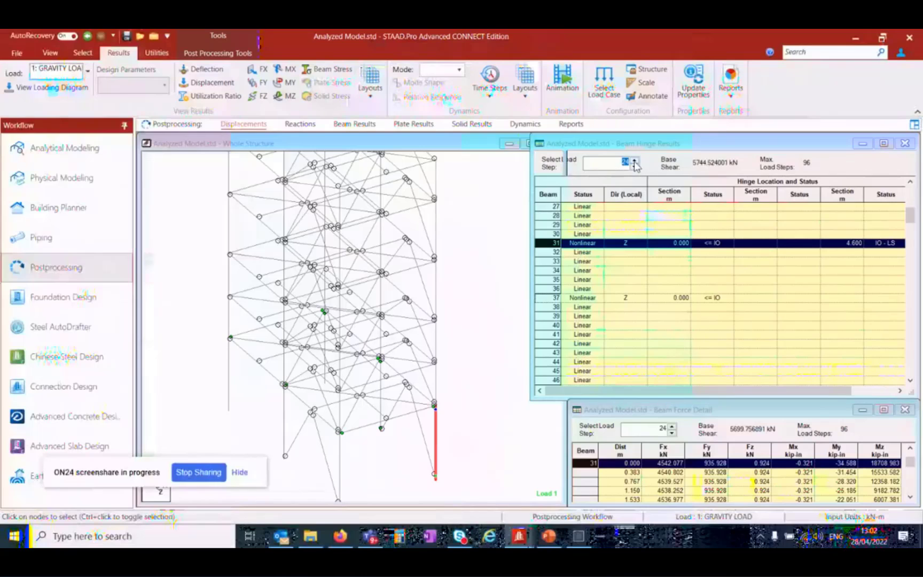
pyautogui.click(634, 161)
pyautogui.click(633, 160)
pyautogui.click(634, 160)
pyautogui.click(634, 160)
pyautogui.click(634, 160)
pyautogui.click(634, 161)
pyautogui.click(634, 160)
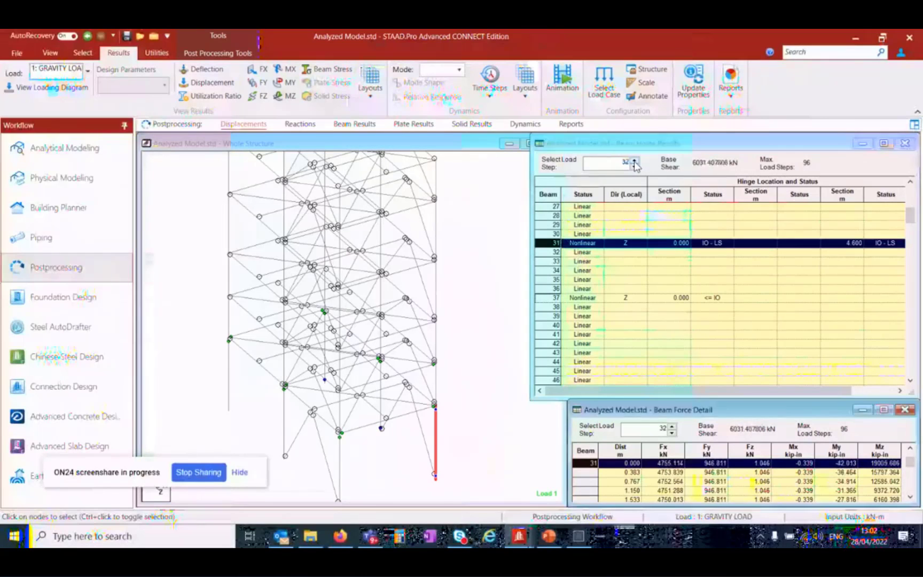
pyautogui.click(634, 160)
pyautogui.click(633, 160)
pyautogui.click(633, 161)
pyautogui.click(634, 161)
pyautogui.click(634, 161)
pyautogui.click(633, 160)
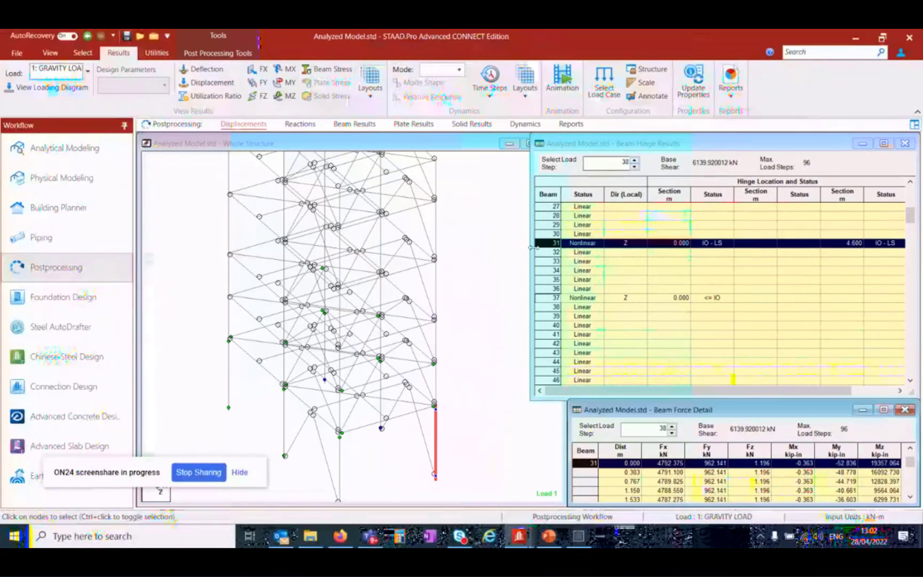
pyautogui.click(633, 162)
pyautogui.click(634, 161)
pyautogui.click(634, 161)
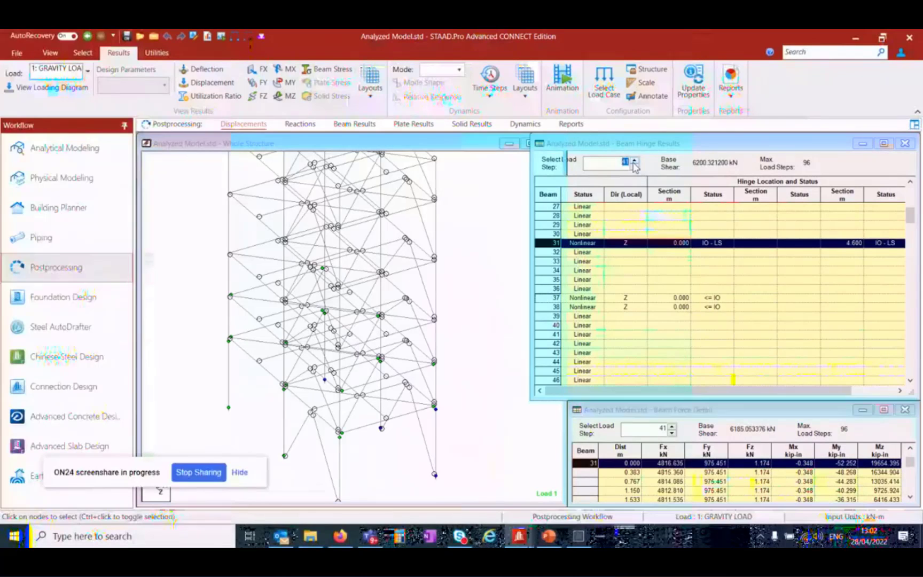
pyautogui.click(633, 161)
pyautogui.click(634, 161)
pyautogui.click(634, 161)
pyautogui.click(634, 161)
pyautogui.click(634, 161)
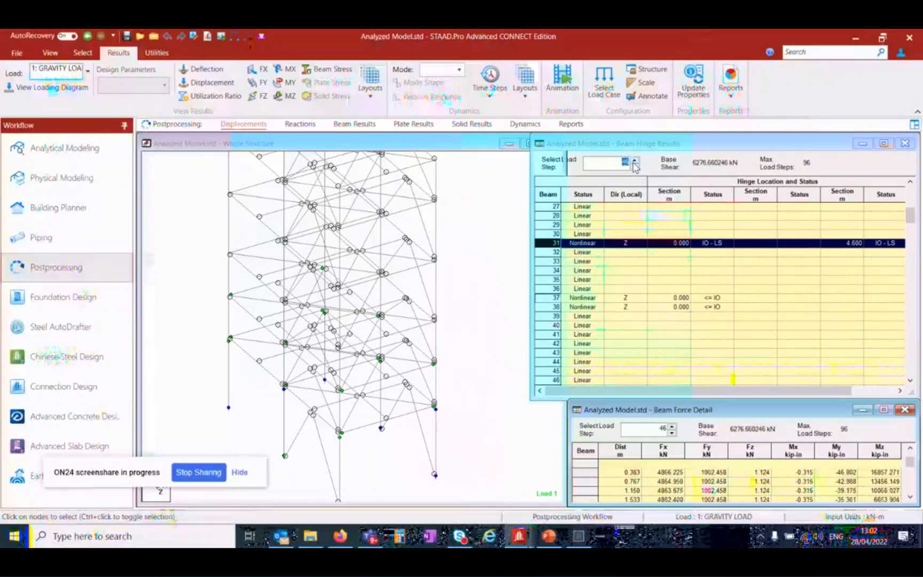
pyautogui.click(634, 160)
pyautogui.click(634, 161)
pyautogui.click(634, 161)
pyautogui.click(634, 160)
pyautogui.click(633, 161)
pyautogui.click(634, 161)
pyautogui.click(634, 161)
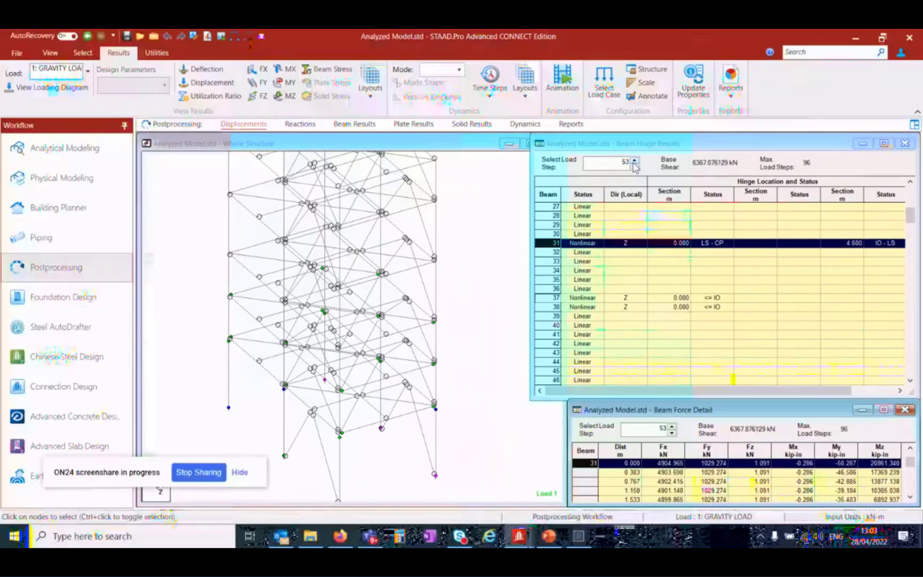
pyautogui.click(634, 161)
pyautogui.click(634, 160)
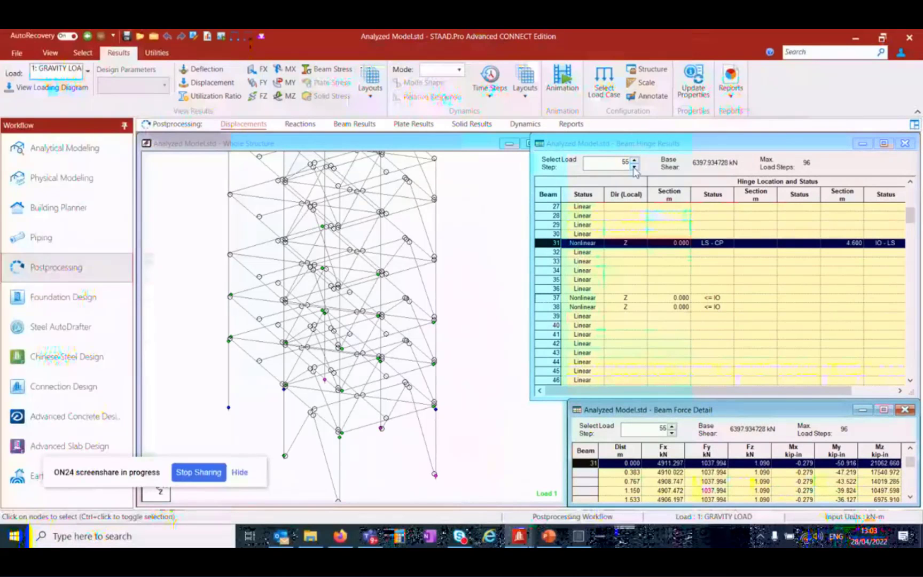
# Step the beam hinge results back to load step 50 and set them to load step 51
pyautogui.click(634, 166)
pyautogui.click(634, 167)
pyautogui.click(634, 167)
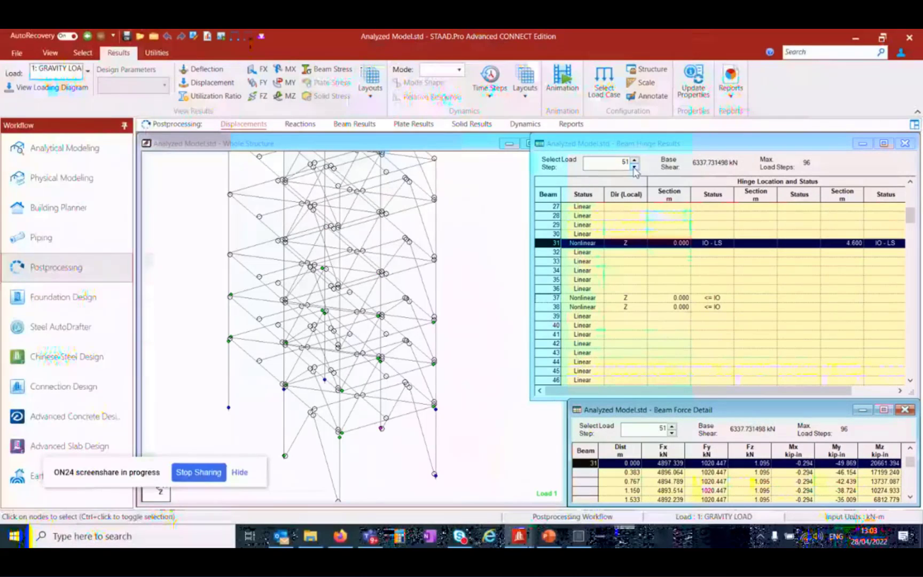
pyautogui.click(633, 167)
pyautogui.click(634, 166)
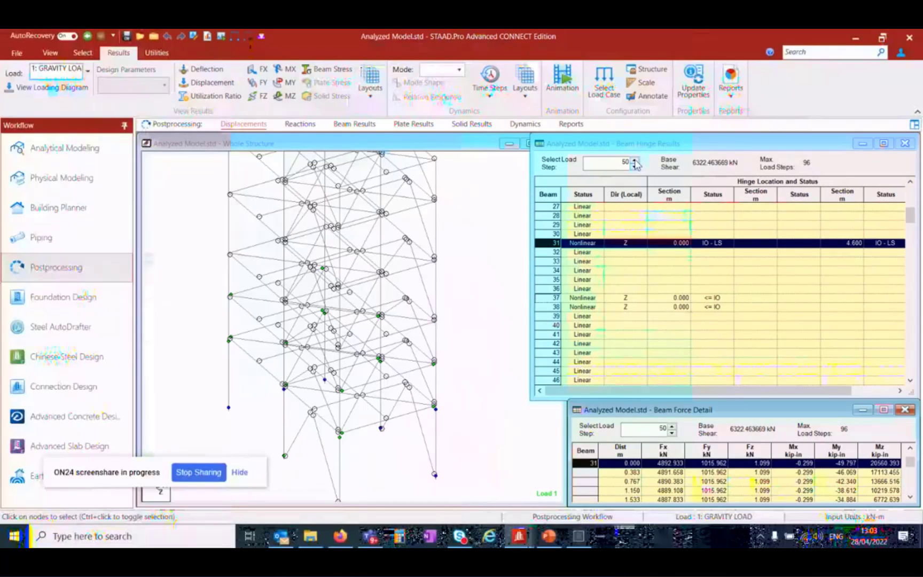
pyautogui.click(633, 160)
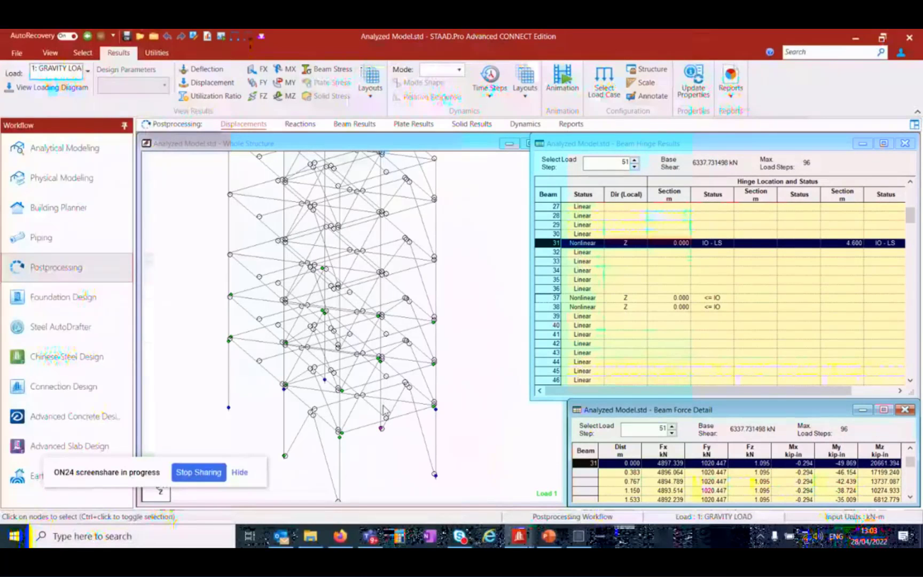
# Select the lowest column above the purple base hinge and examine its row in the Beam Hinge Results table
pyautogui.scroll(1, 381, 417)
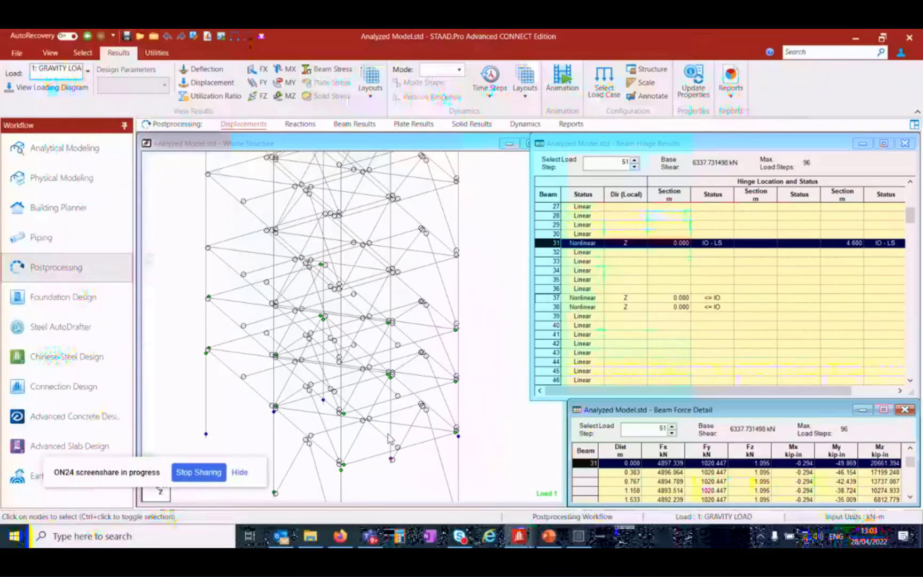
pyautogui.click(390, 435)
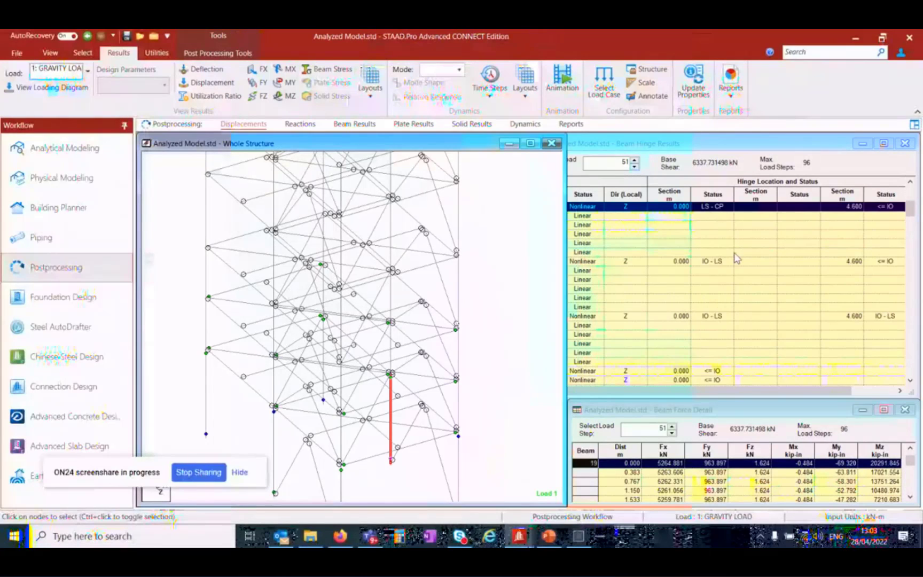
pyautogui.click(680, 395)
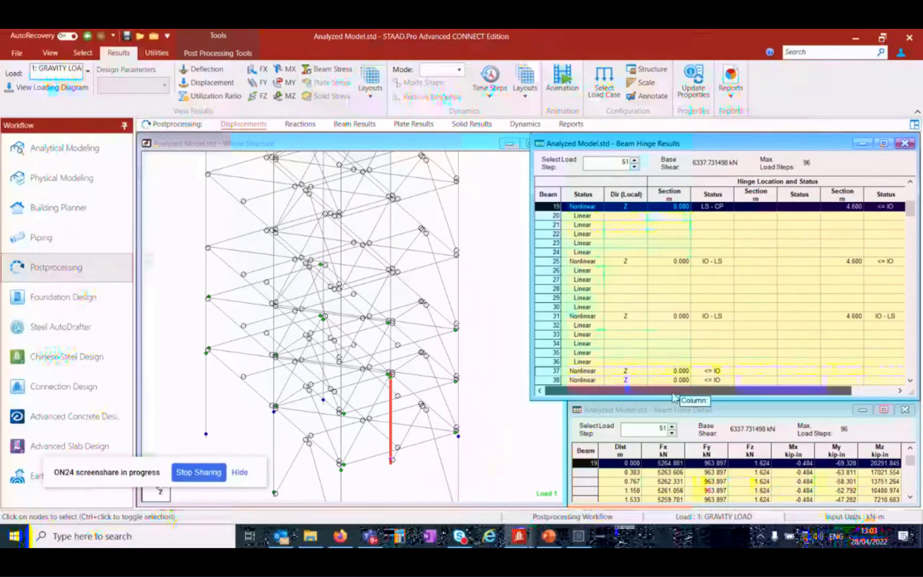
pyautogui.scroll(2, 663, 354)
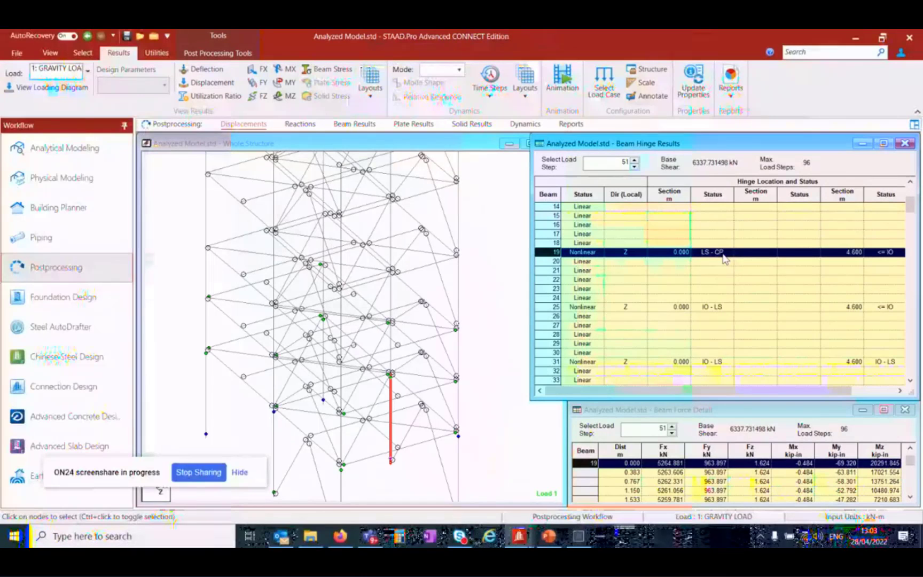
# Clear the column selection, advance the beam hinge results to load step 60 and return to load step 59
pyautogui.click(498, 419)
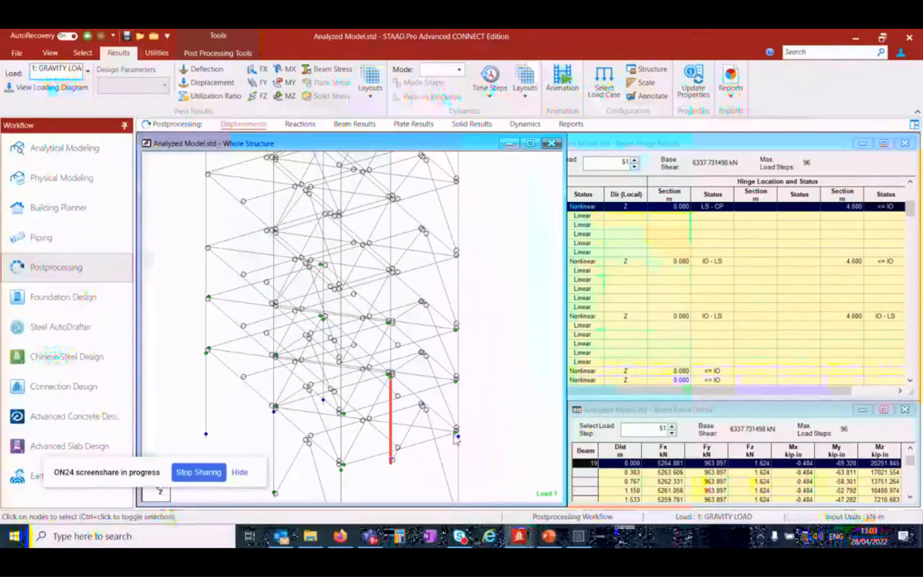
pyautogui.click(511, 377)
pyautogui.scroll(-1, 486, 373)
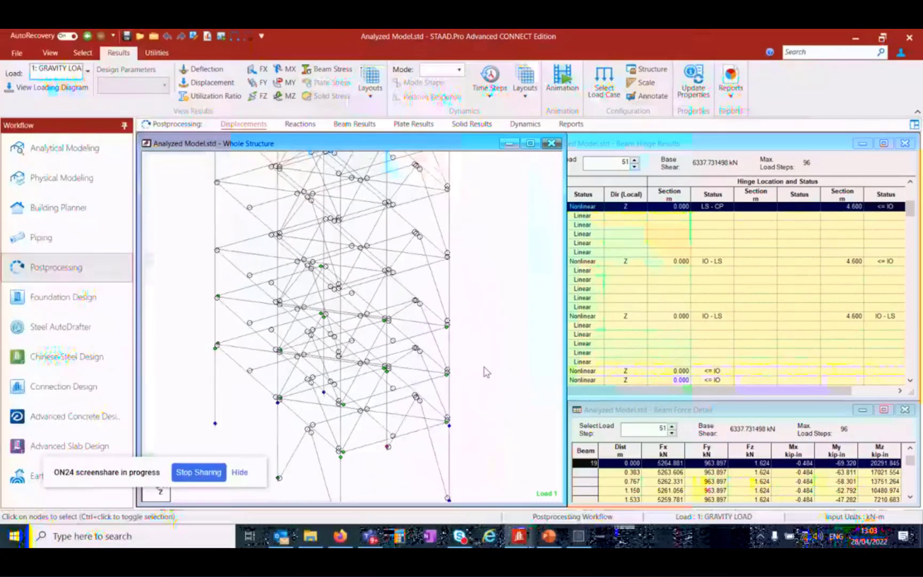
pyautogui.scroll(-2, 486, 372)
pyautogui.scroll(-1, 484, 367)
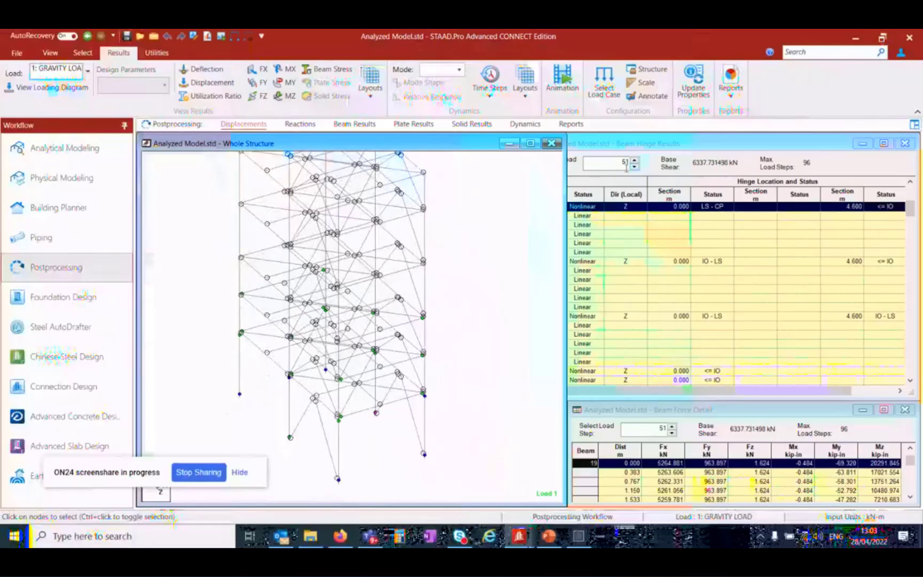
pyautogui.click(636, 160)
pyautogui.click(637, 160)
pyautogui.click(636, 160)
pyautogui.click(637, 160)
pyautogui.click(637, 161)
pyautogui.click(637, 160)
pyautogui.click(637, 161)
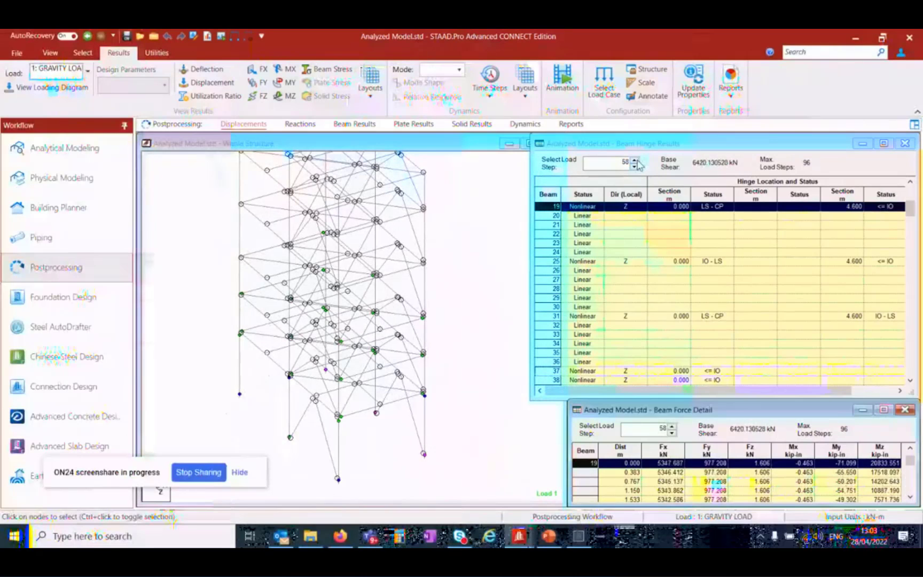
pyautogui.click(637, 160)
pyautogui.click(637, 160)
pyautogui.click(634, 166)
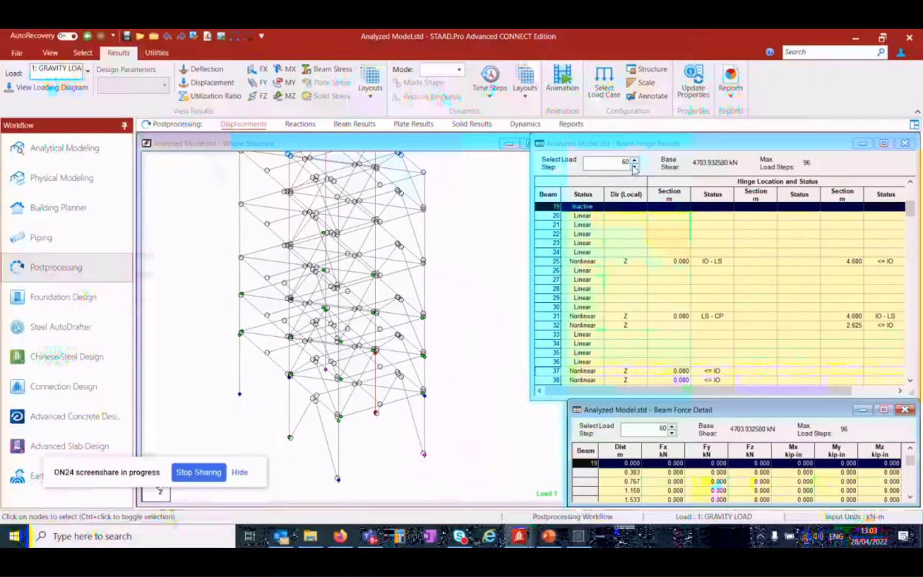
pyautogui.click(634, 166)
pyautogui.click(634, 160)
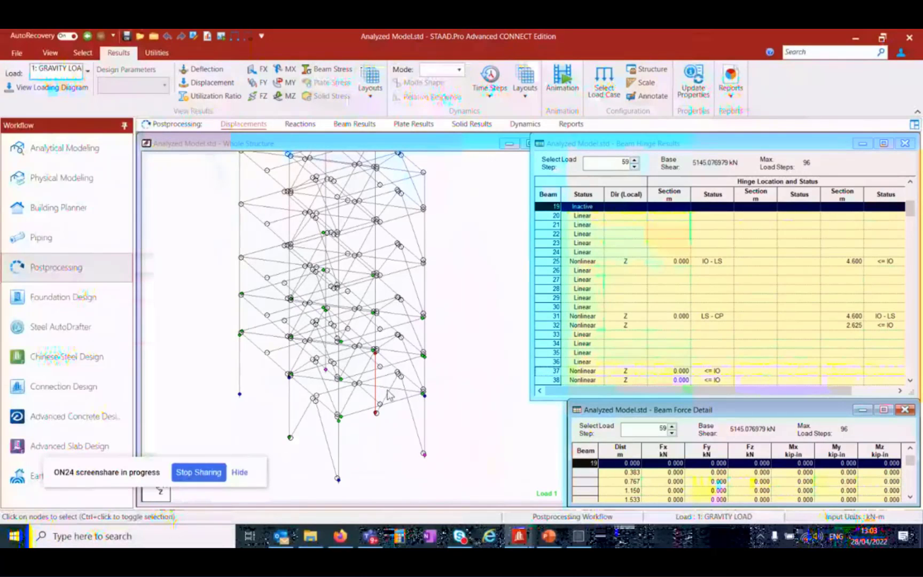
# Examine the red-marked lowest column up close and select inactive beam 19 in the Beam Hinge Results table
pyautogui.scroll(2, 376, 421)
pyautogui.scroll(1, 378, 451)
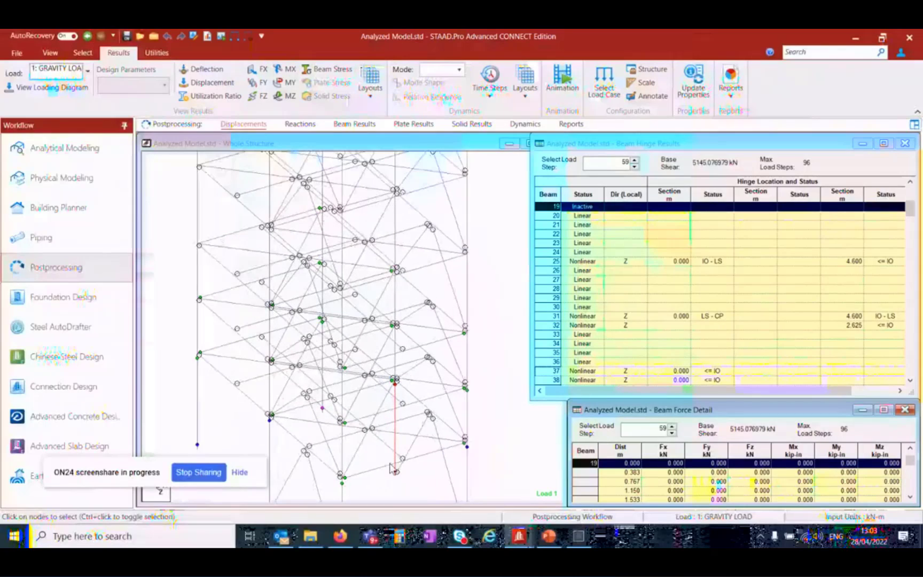
pyautogui.scroll(1, 392, 468)
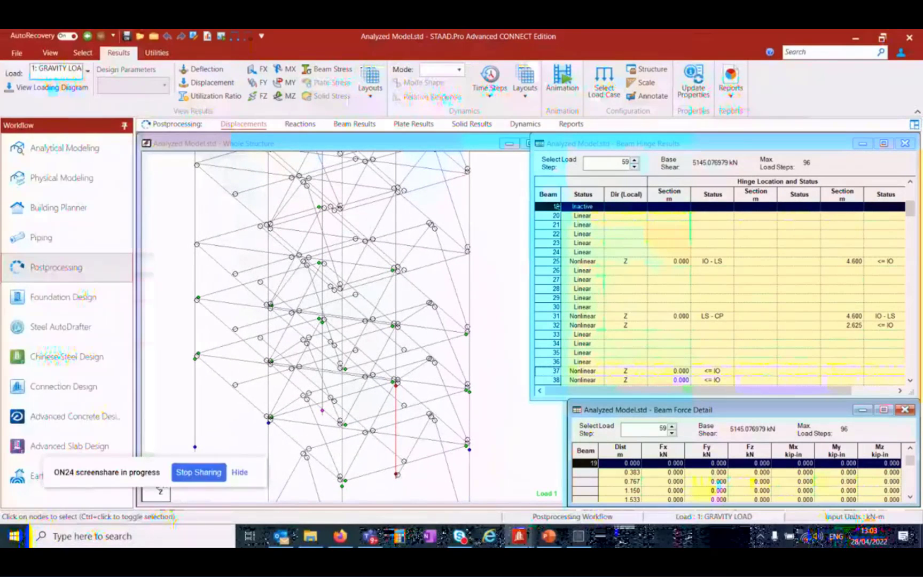
pyautogui.click(554, 207)
pyautogui.scroll(1, 587, 224)
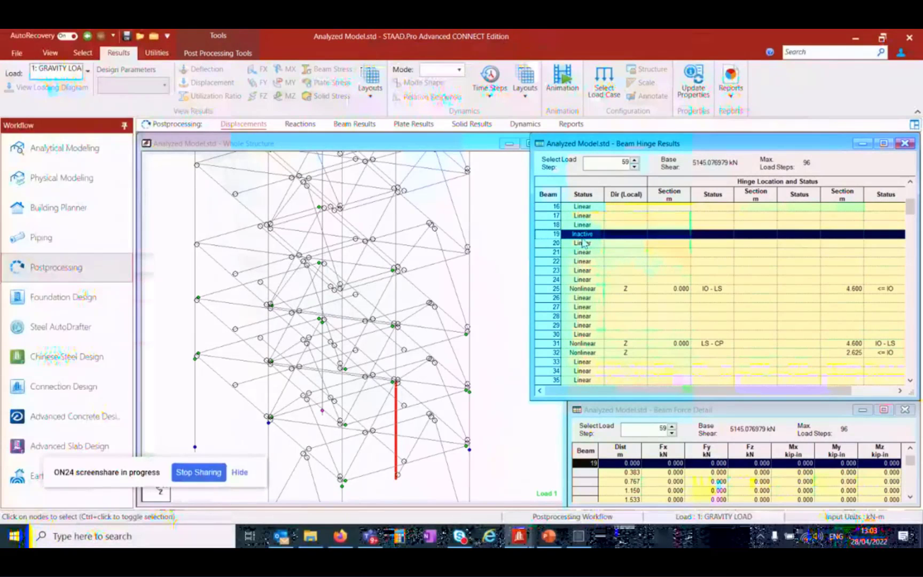
# Clear the column selection in the structure view and advance the beam hinge results to load step 96
pyautogui.moveTo(687, 390); pyautogui.dragTo(637, 397)
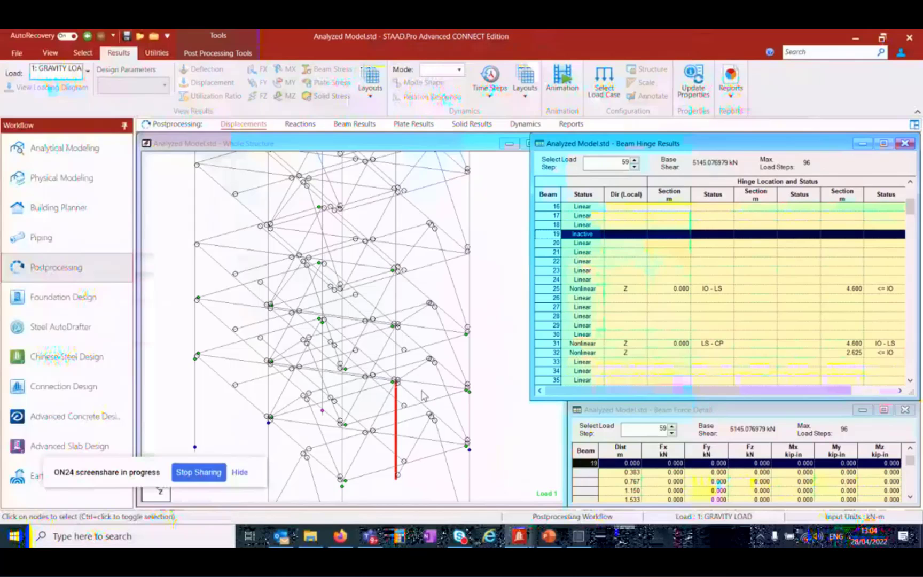
pyautogui.click(498, 383)
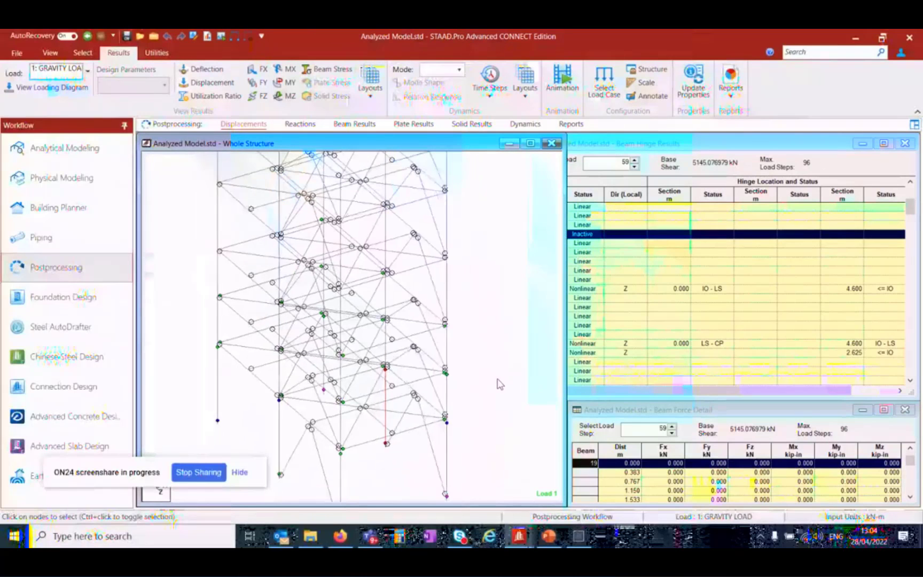
pyautogui.scroll(-1, 498, 384)
pyautogui.click(634, 160)
pyautogui.click(634, 160)
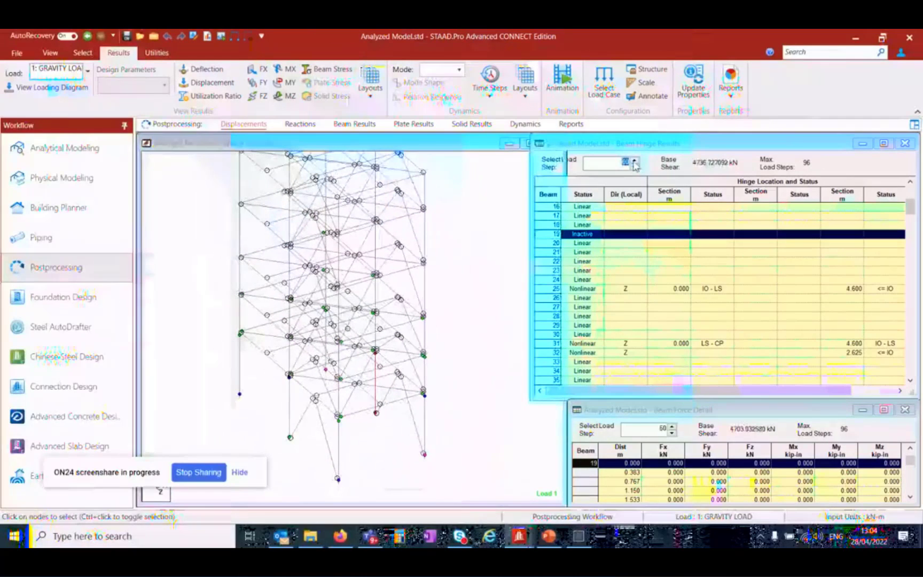
pyautogui.click(634, 161)
pyautogui.click(634, 161)
pyautogui.click(634, 160)
pyautogui.click(634, 160)
pyautogui.click(634, 160)
pyautogui.click(634, 160)
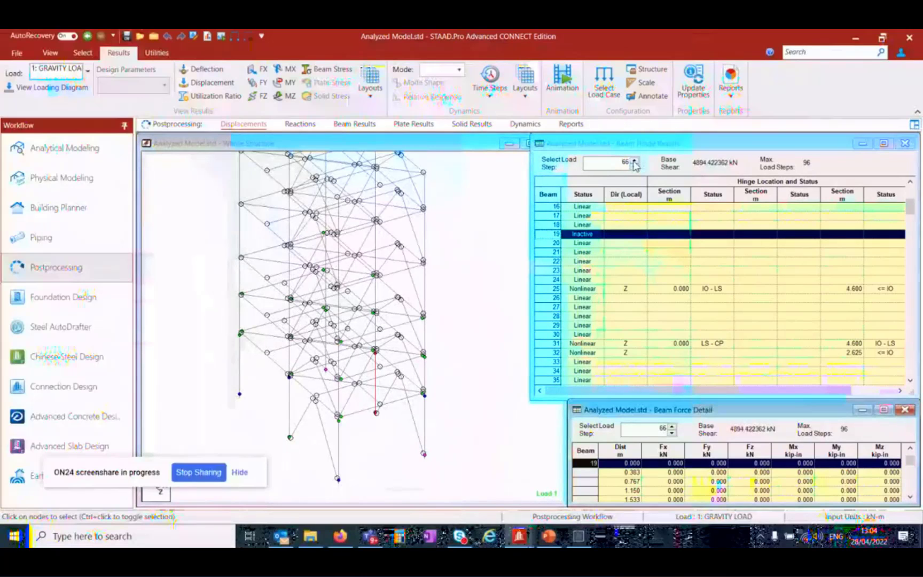
pyautogui.click(634, 160)
pyautogui.click(634, 160)
pyautogui.click(634, 160)
pyautogui.click(634, 160)
pyautogui.click(634, 160)
pyautogui.click(634, 160)
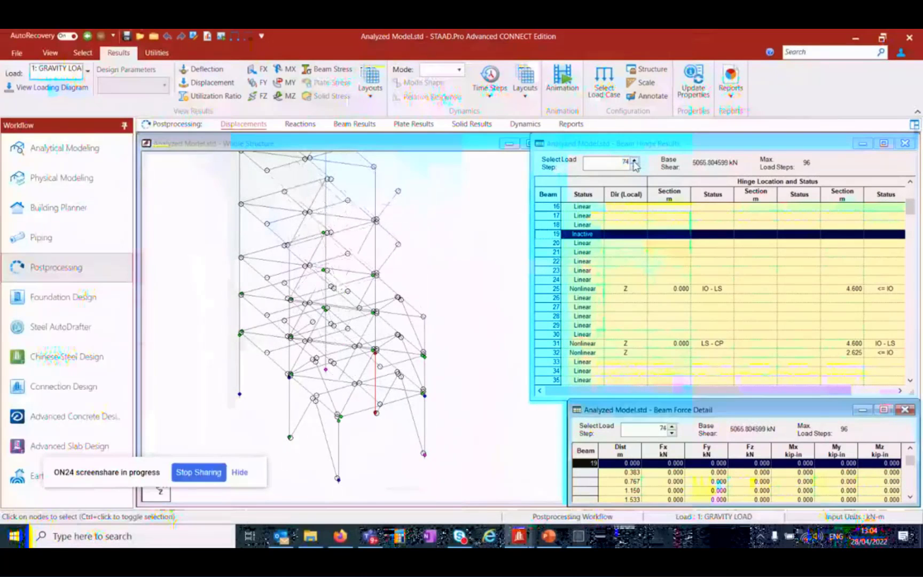
pyautogui.click(634, 160)
pyautogui.click(634, 160)
pyautogui.click(634, 161)
pyautogui.click(634, 160)
pyautogui.click(634, 160)
pyautogui.click(633, 160)
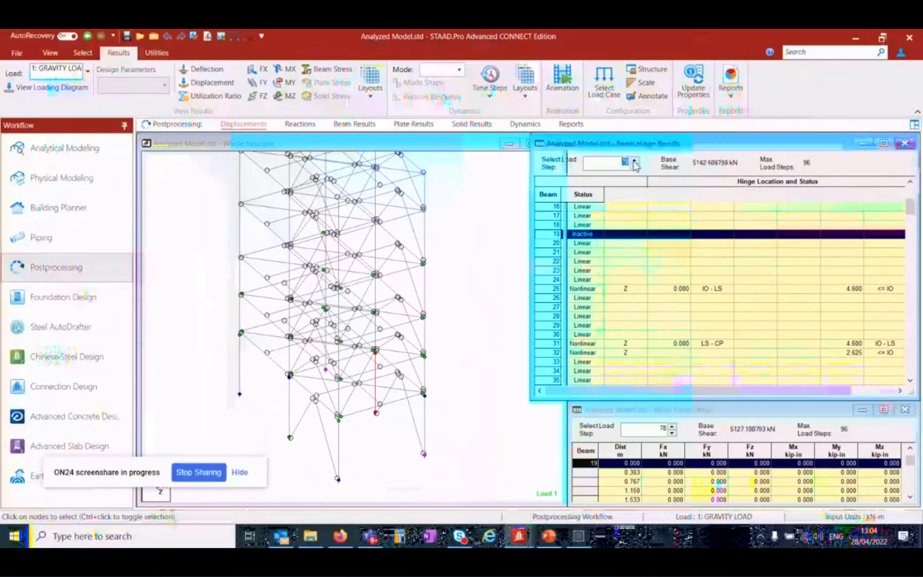
pyautogui.click(634, 161)
pyautogui.click(634, 160)
pyautogui.click(634, 160)
pyautogui.click(634, 161)
pyautogui.click(634, 161)
pyautogui.click(634, 161)
pyautogui.click(634, 161)
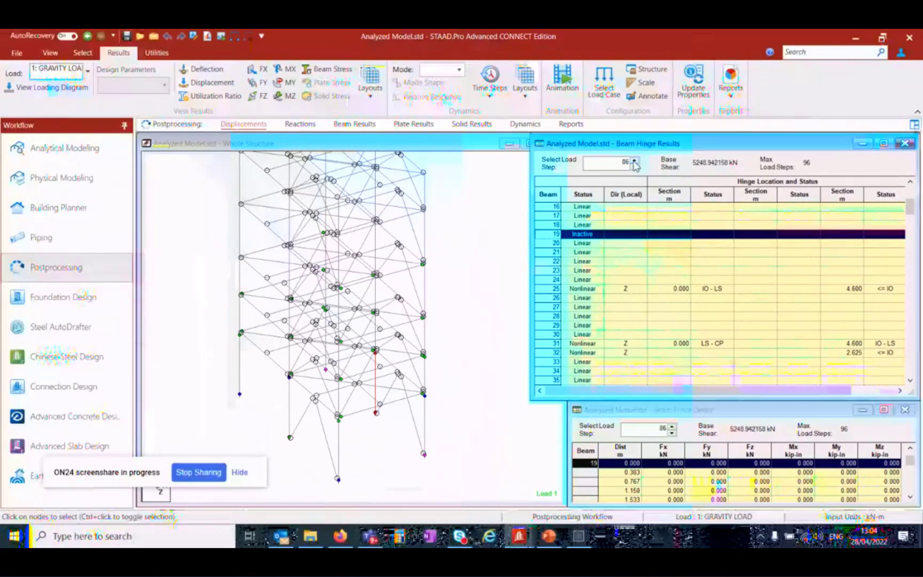
pyautogui.click(634, 161)
pyautogui.click(634, 161)
pyautogui.click(634, 161)
pyautogui.click(634, 160)
pyautogui.click(634, 160)
pyautogui.click(633, 161)
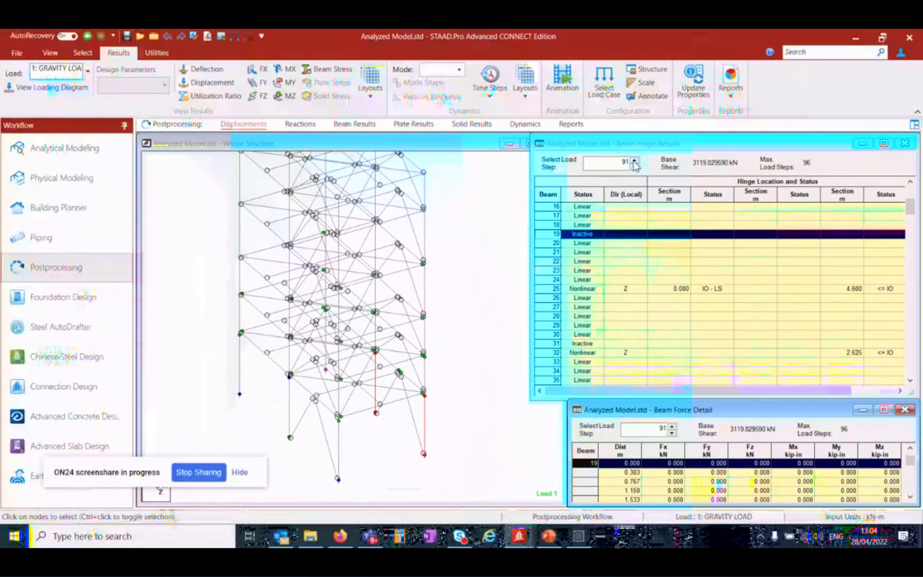
pyautogui.click(634, 160)
pyautogui.click(634, 160)
pyautogui.click(634, 160)
pyautogui.click(634, 161)
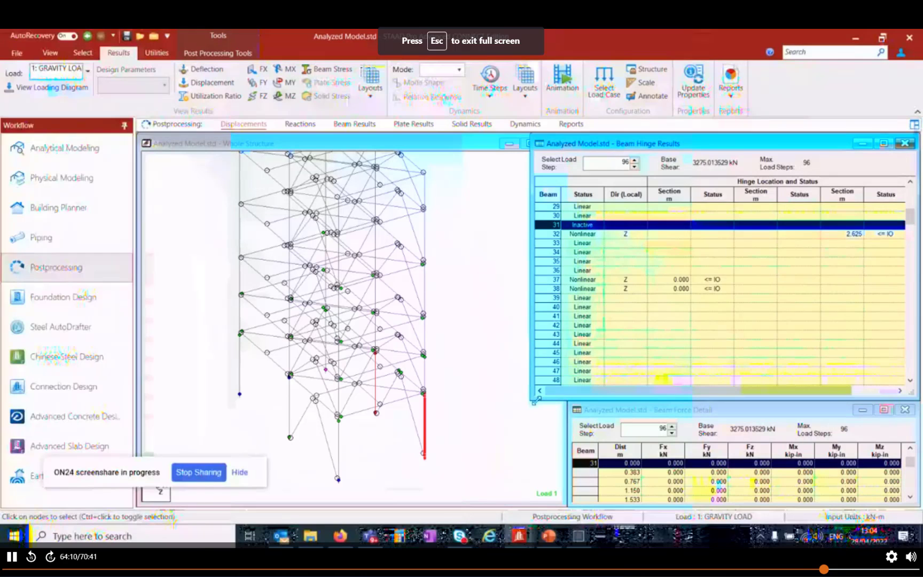
# Narrow the Beam Hinge Results window to uncover the structure view, and deselect beam 31 to examine the hinges across the whole frame
pyautogui.moveTo(536, 400); pyautogui.dragTo(568, 399)
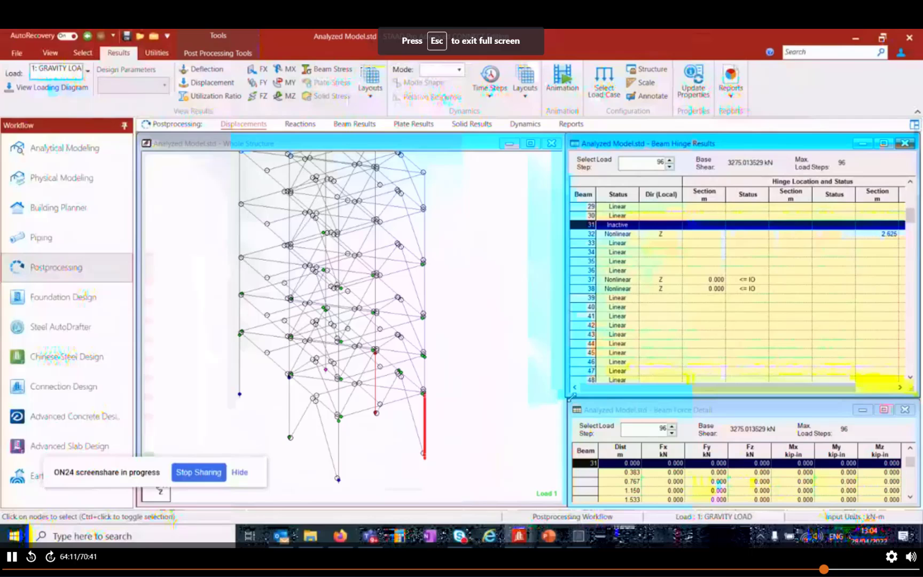
pyautogui.click(537, 409)
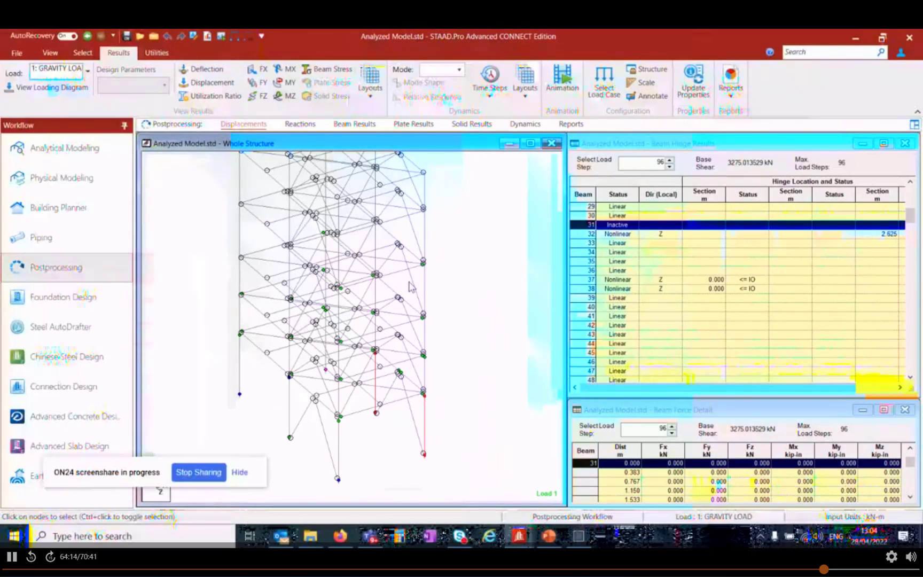
pyautogui.scroll(-2, 455, 379)
pyautogui.moveTo(309, 242); pyautogui.dragTo(332, 280, button='middle')
pyautogui.moveTo(446, 389); pyautogui.dragTo(449, 381, button='middle')
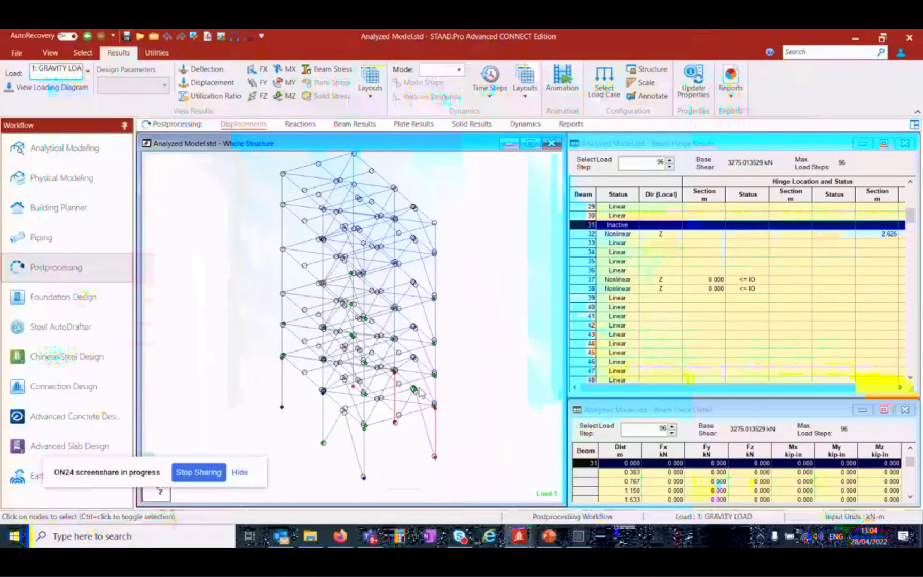